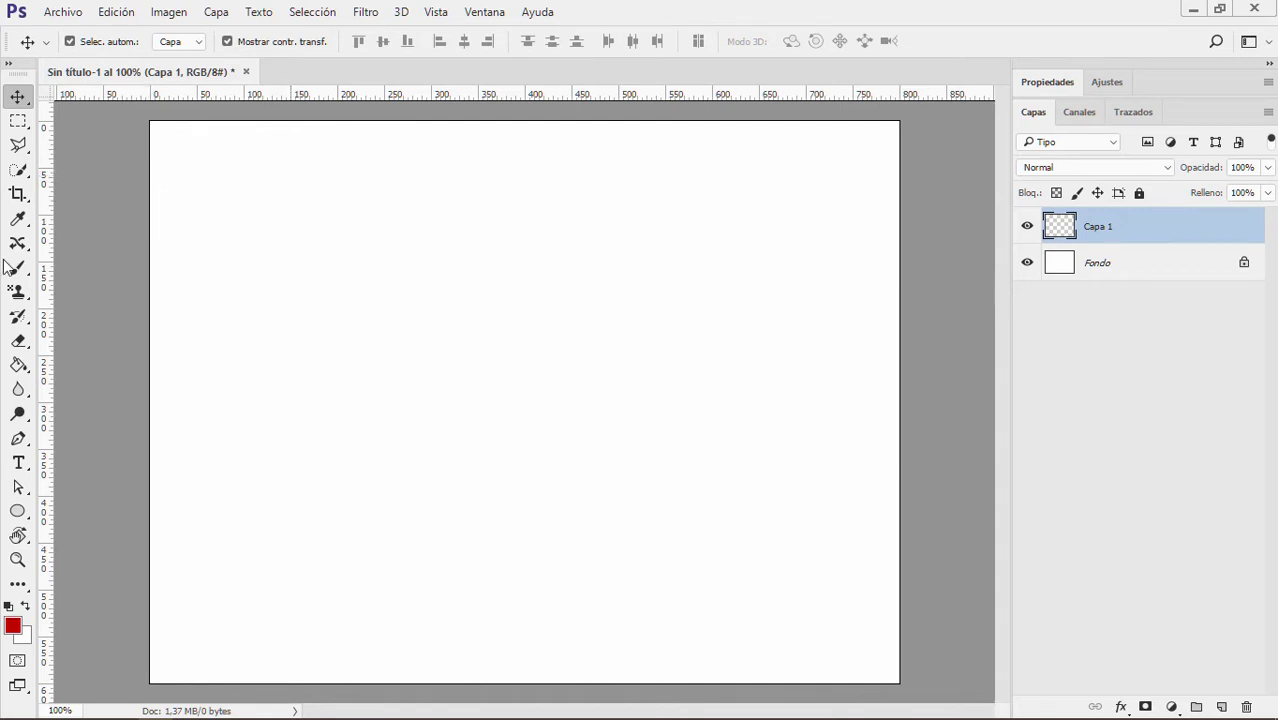
# Add the text "BIENVENIDO" in red near the upper part of the canvas with the horizontal Type tool
pyautogui.click(18, 462)
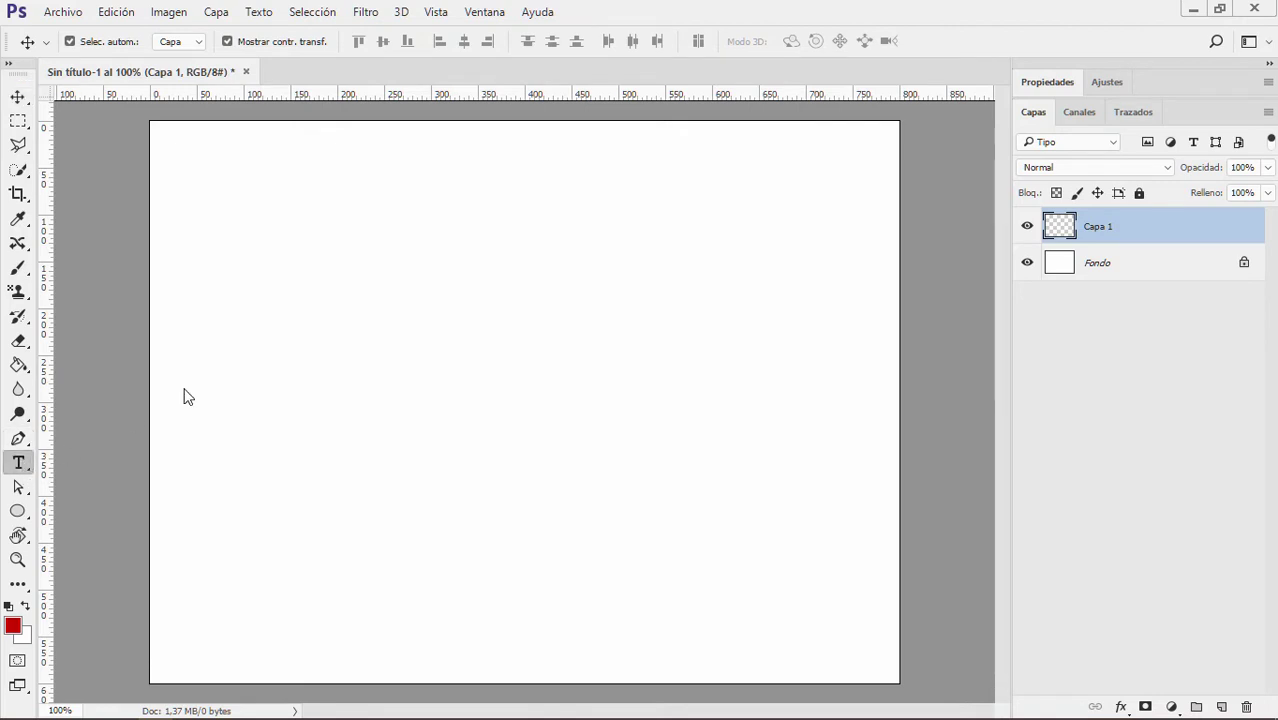
pyautogui.click(259, 266)
pyautogui.write('BIEN')
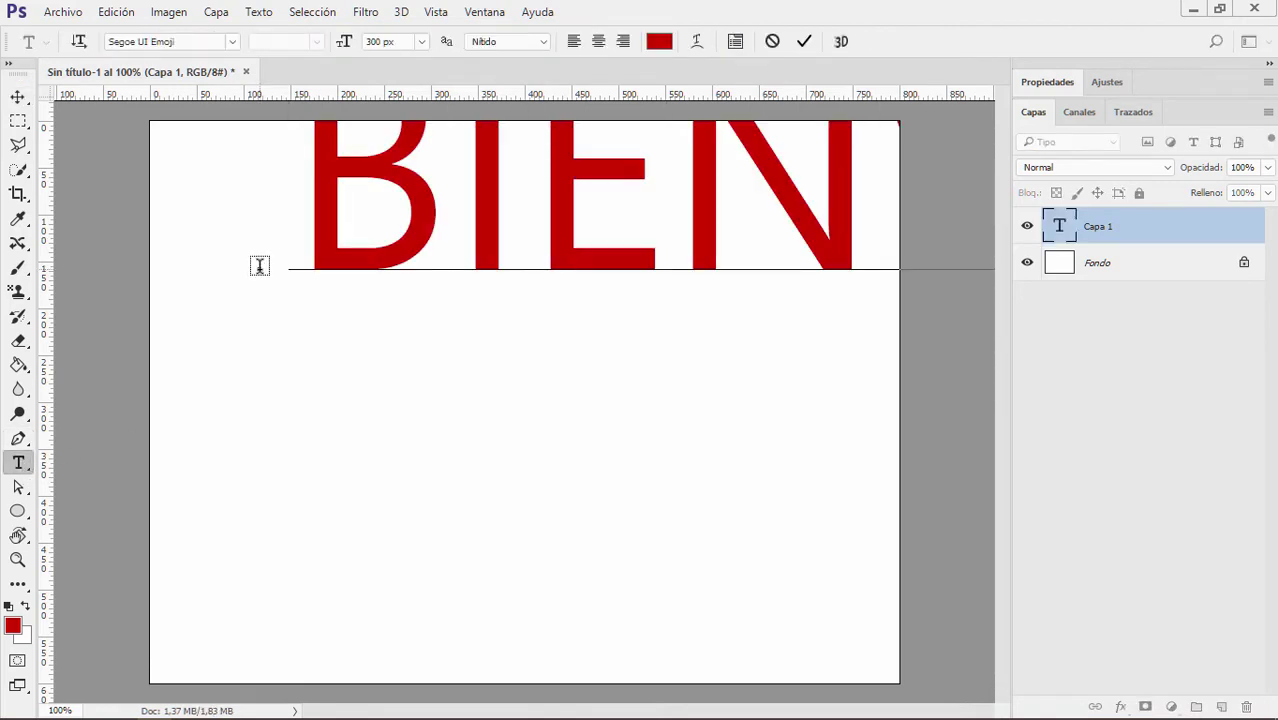
# Set the font size of the whole BIENVENIDO text to 130 px and commit the text
pyautogui.hotkey('ctrl', 'a')
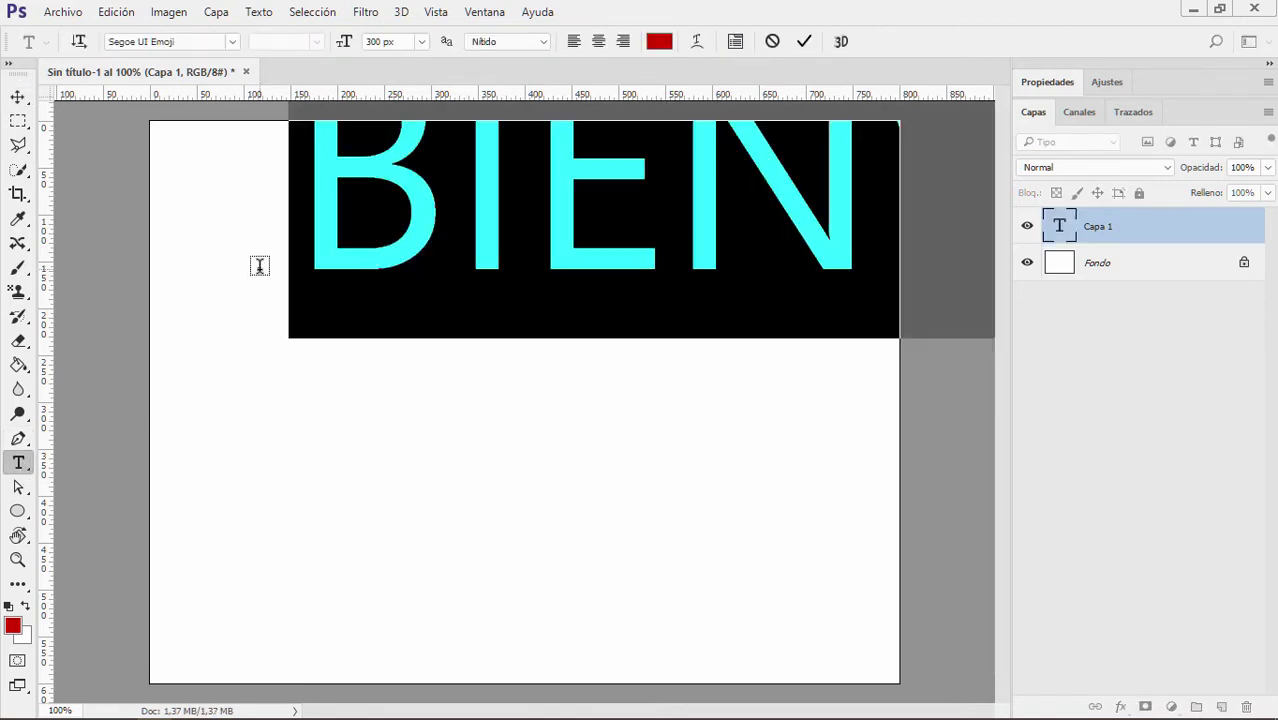
pyautogui.click(420, 42)
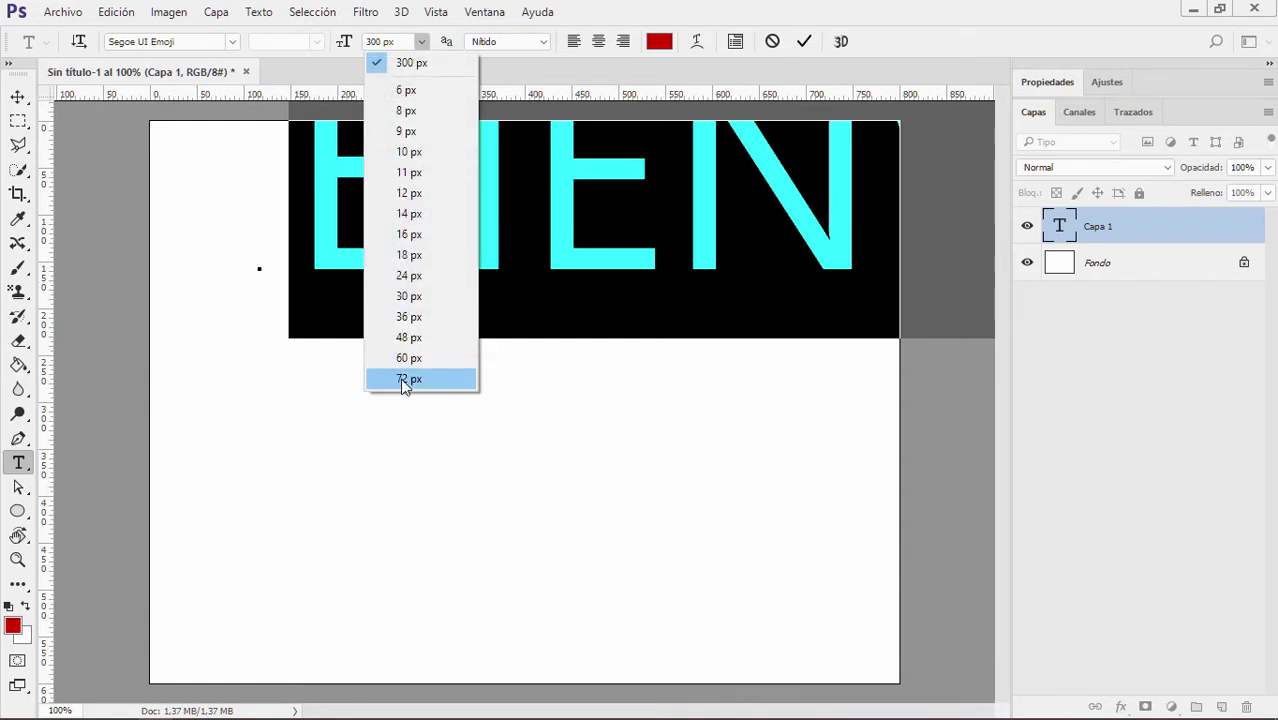
pyautogui.click(402, 380)
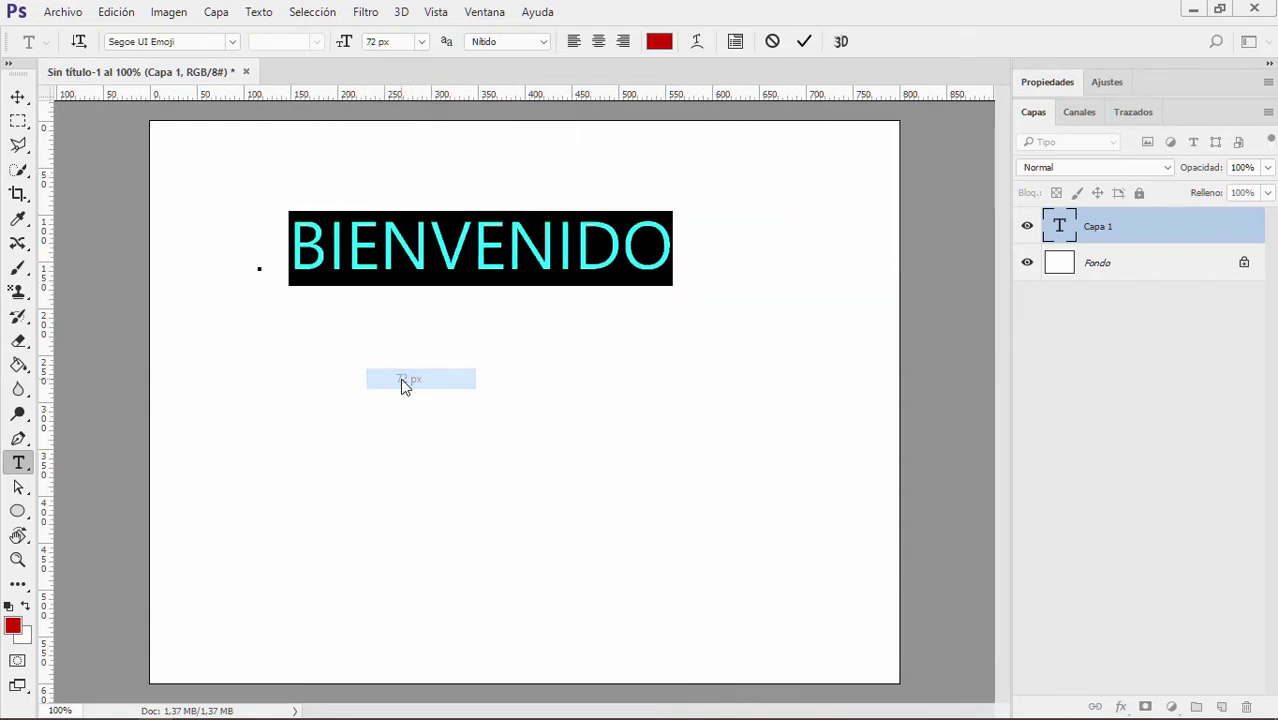
pyautogui.click(395, 41)
pyautogui.write('90')
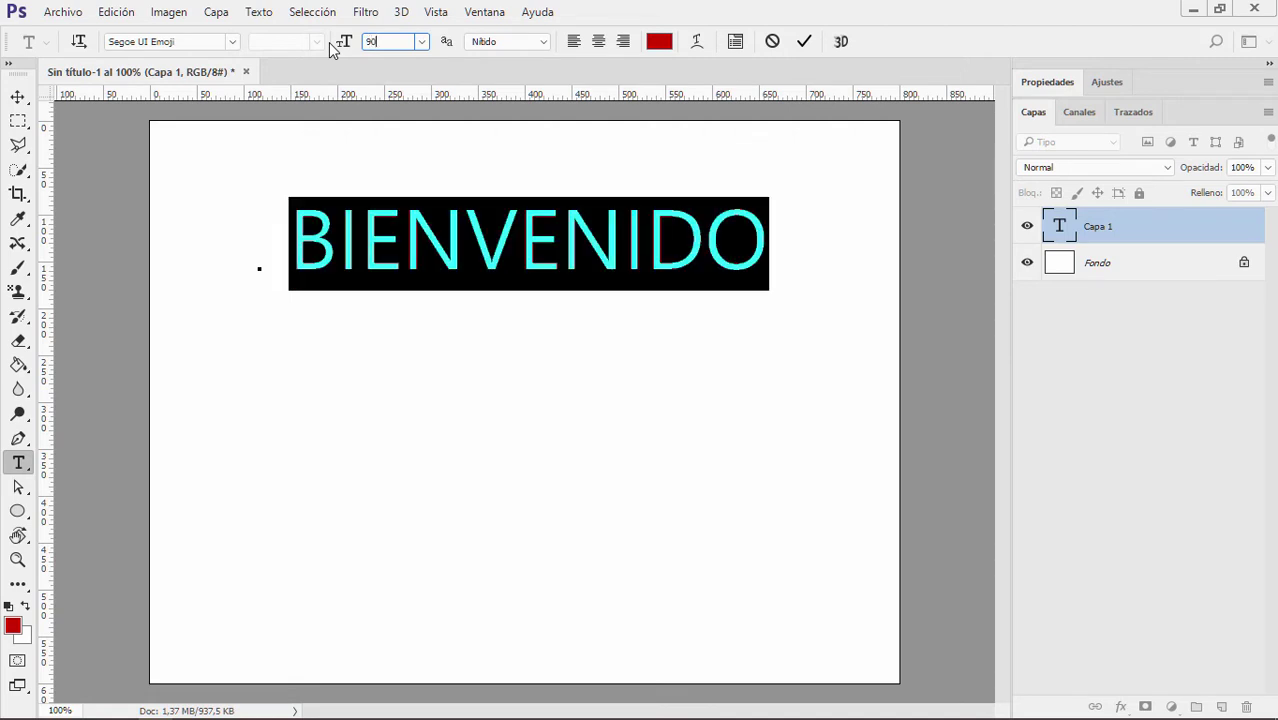
pyautogui.write('130')
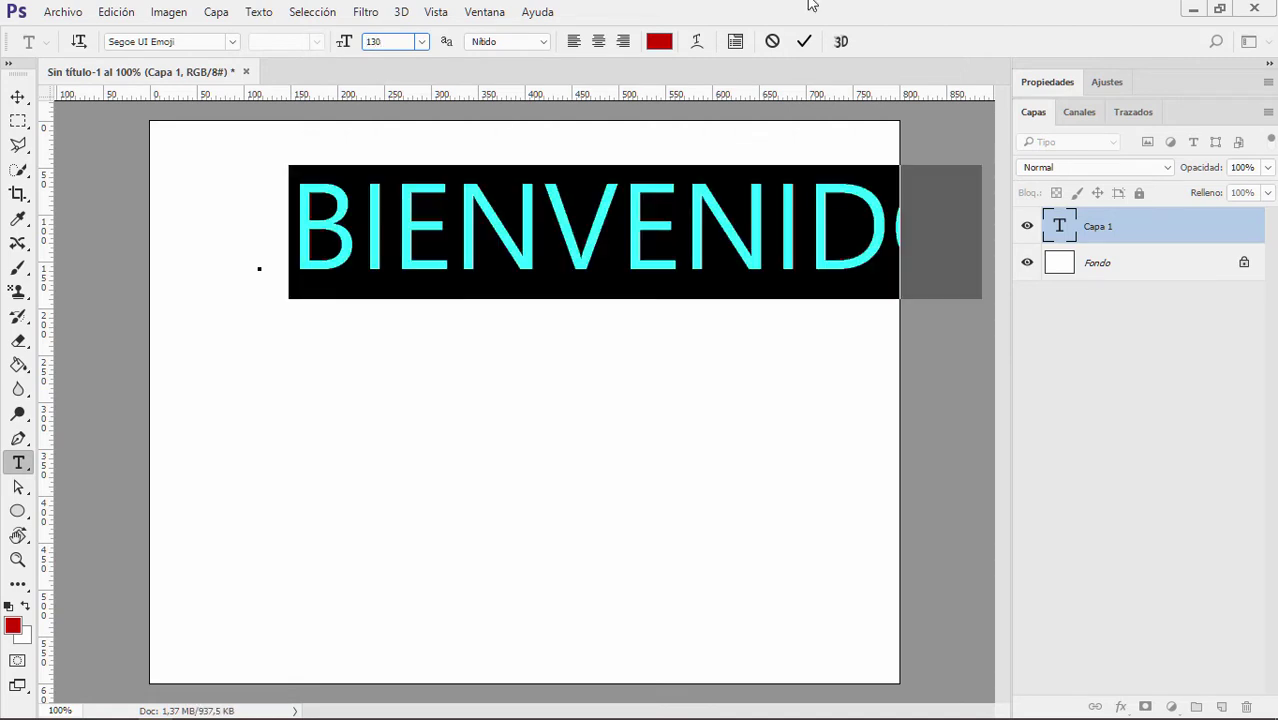
pyautogui.click(805, 42)
# Move the BIENVENIDO text fully inside the canvas and change its font to Aachen
pyautogui.click(18, 97)
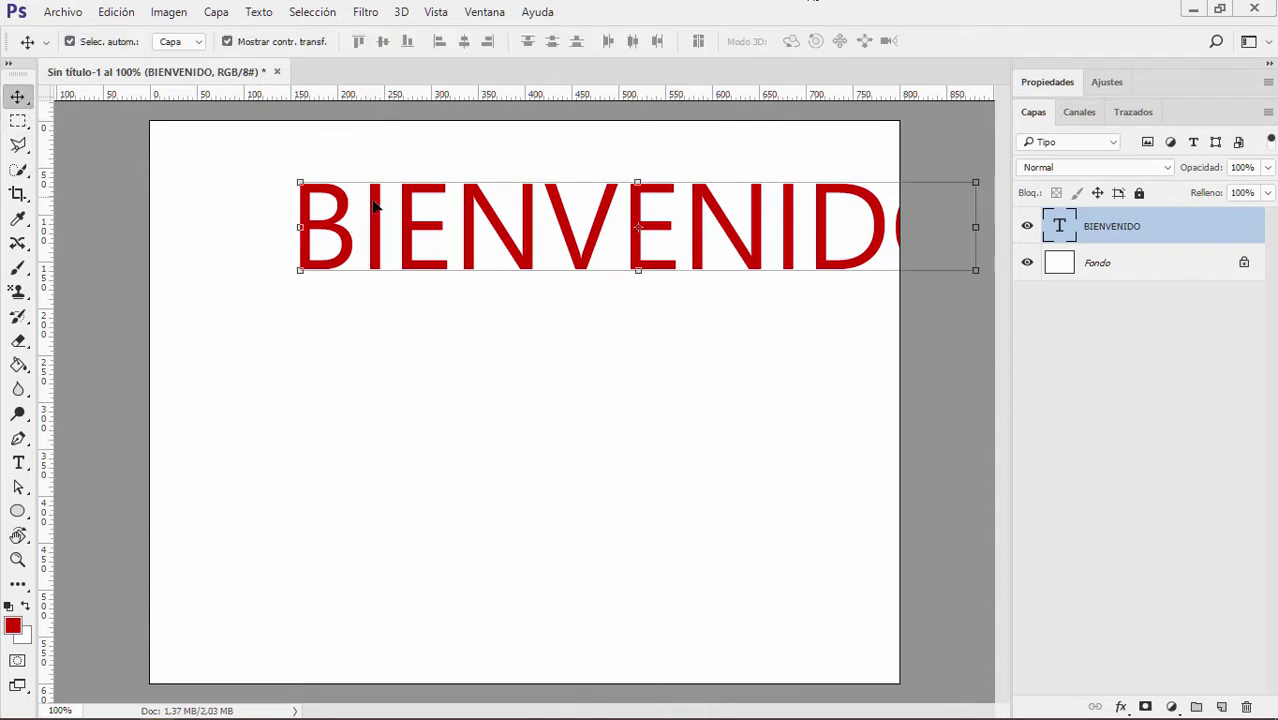
pyautogui.moveTo(418, 229); pyautogui.dragTo(316, 332)
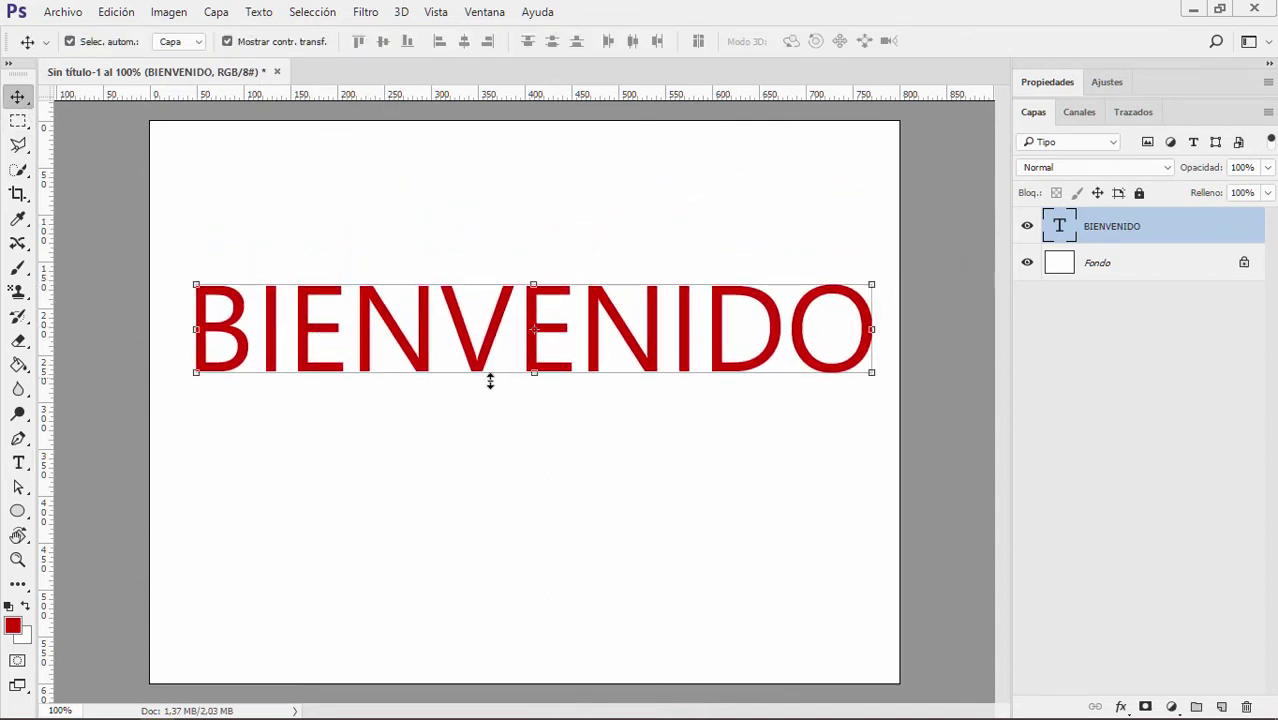
pyautogui.click(1050, 84)
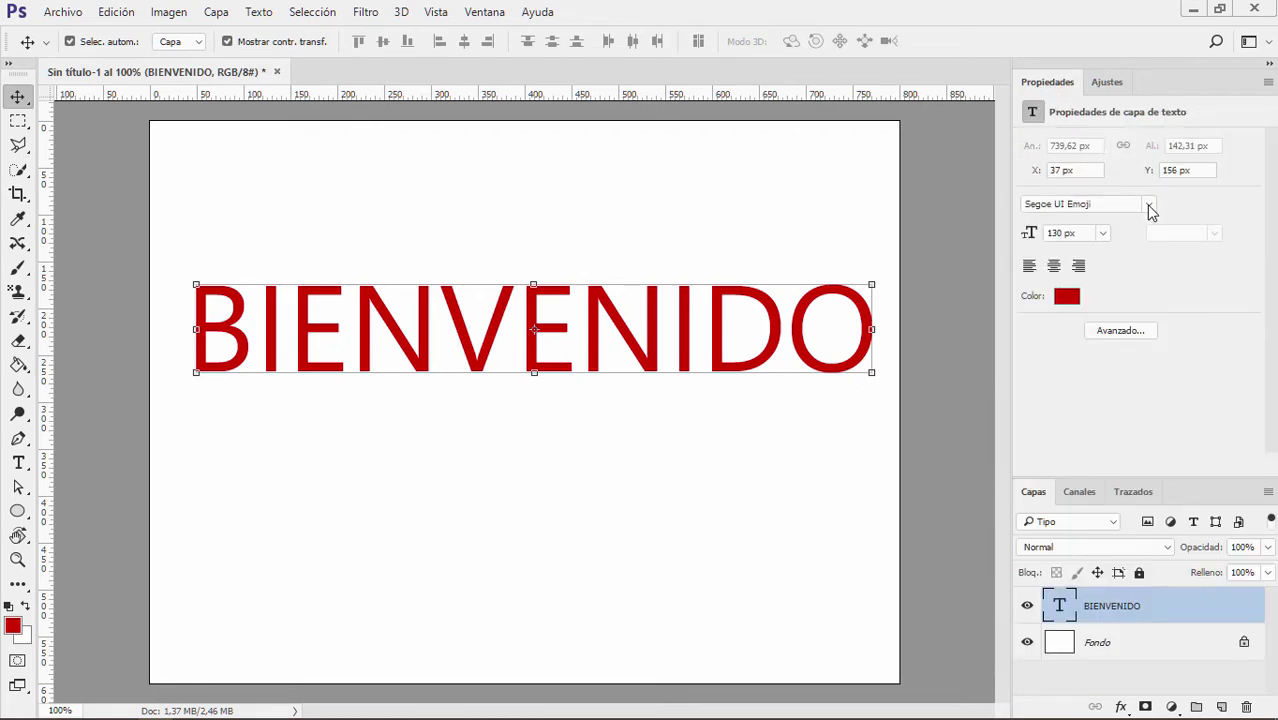
pyautogui.click(1150, 206)
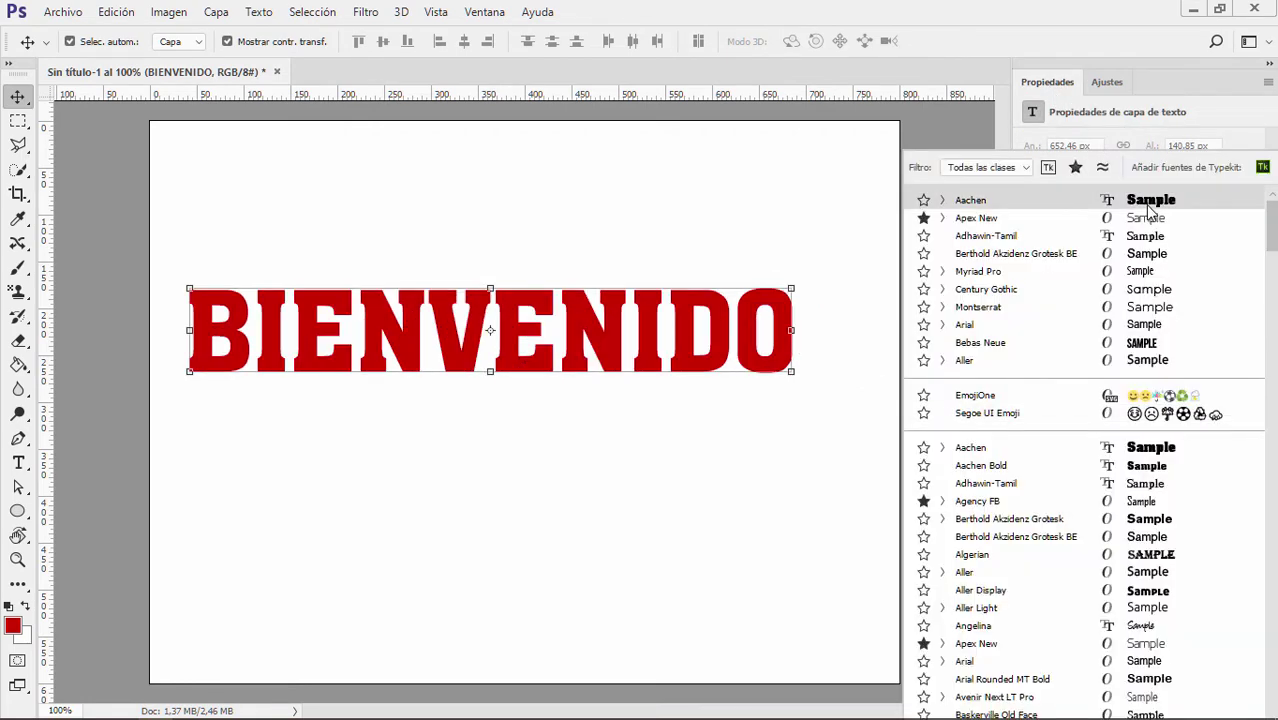
pyautogui.click(1033, 204)
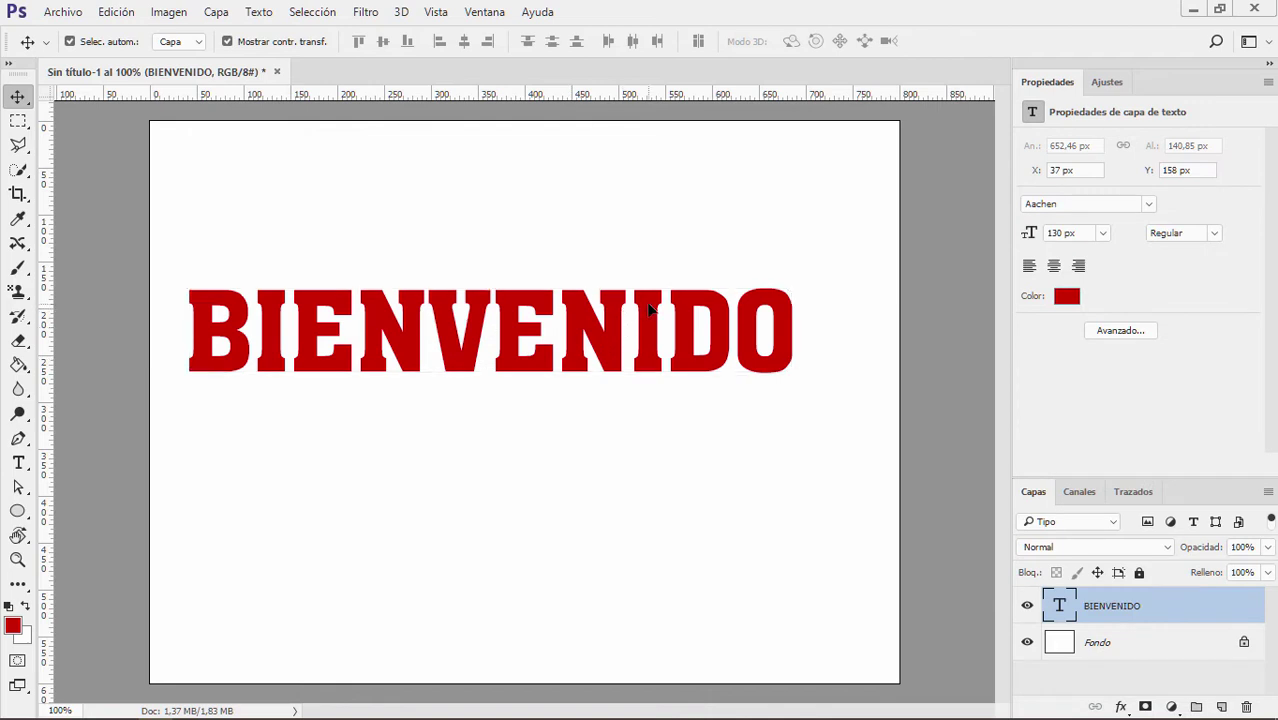
# Reposition the BIENVENIDO text, horizontally centred near the canvas's upper edge, at about X 74 px and Y 32 px
pyautogui.moveTo(648, 310); pyautogui.dragTo(672, 375)
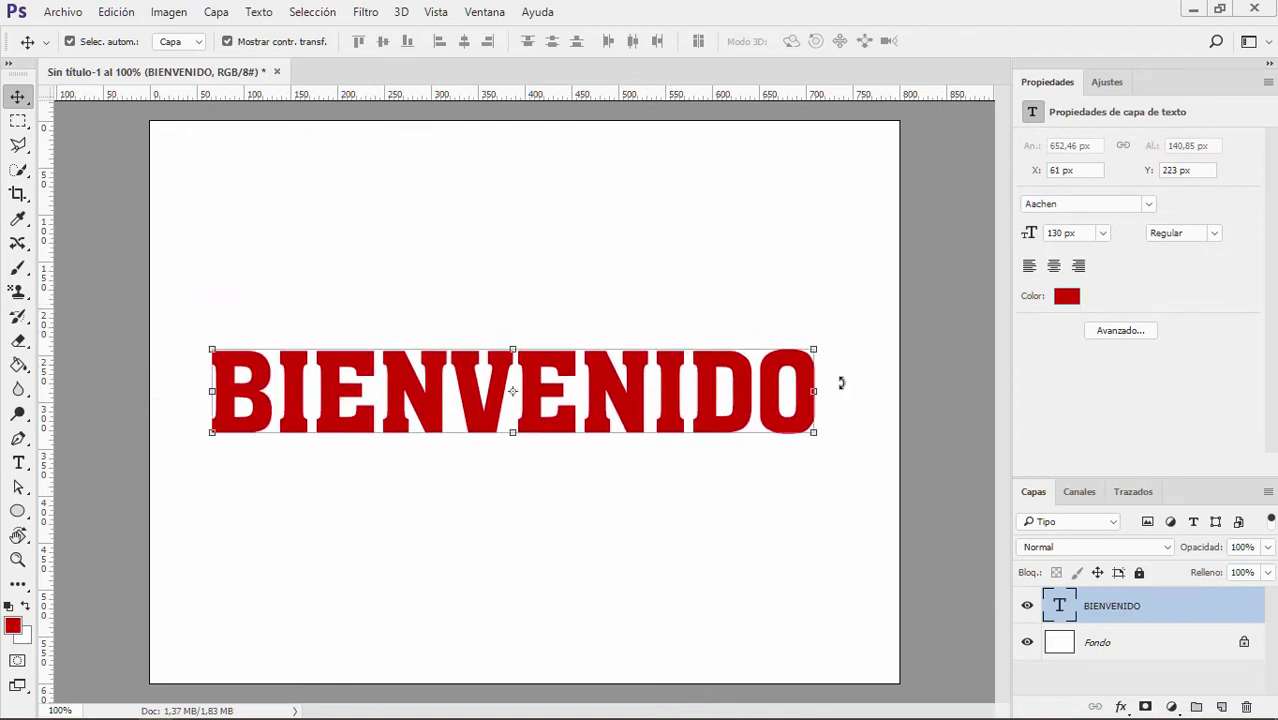
pyautogui.click(935, 375)
pyautogui.moveTo(550, 370); pyautogui.dragTo(557, 192)
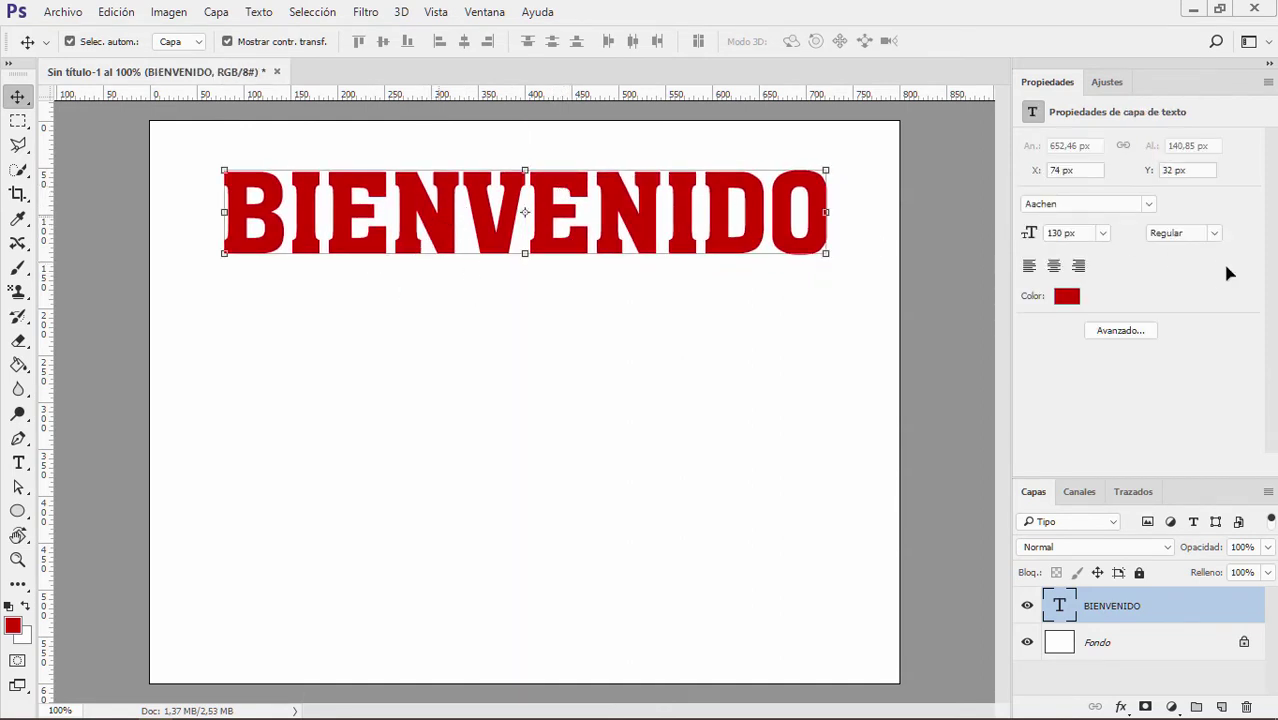
pyautogui.click(1048, 83)
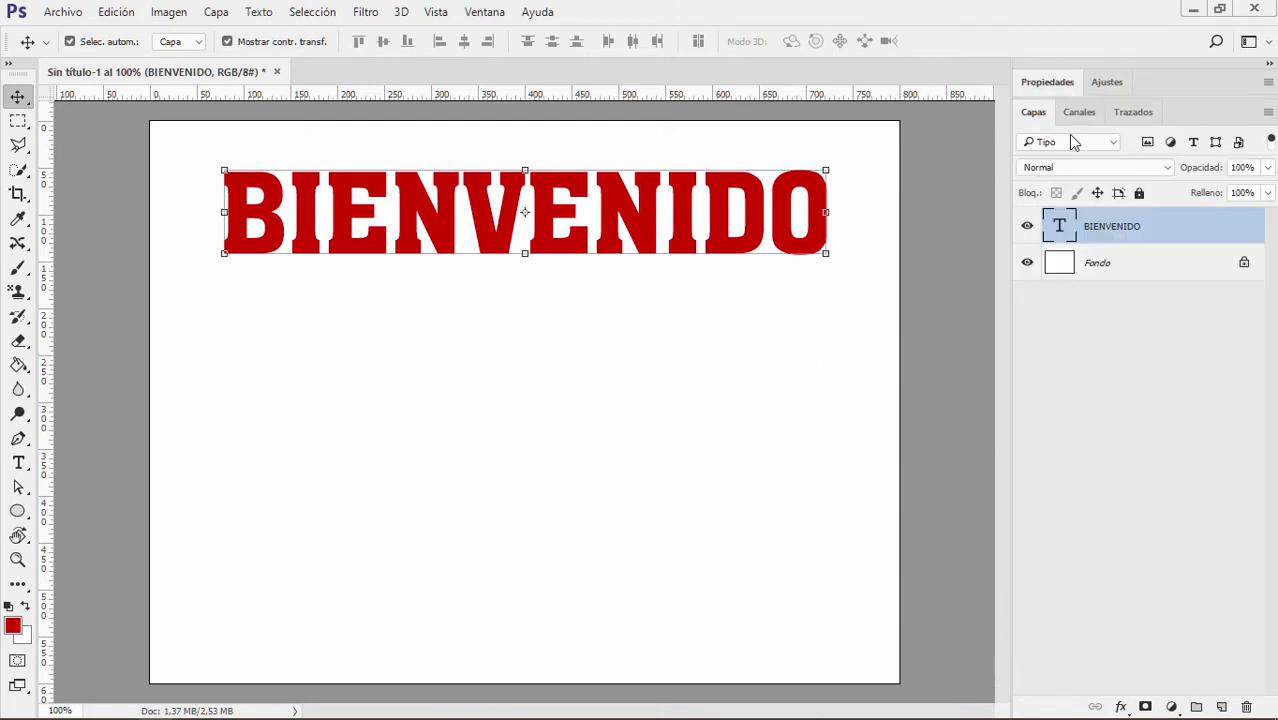
pyautogui.click(1123, 707)
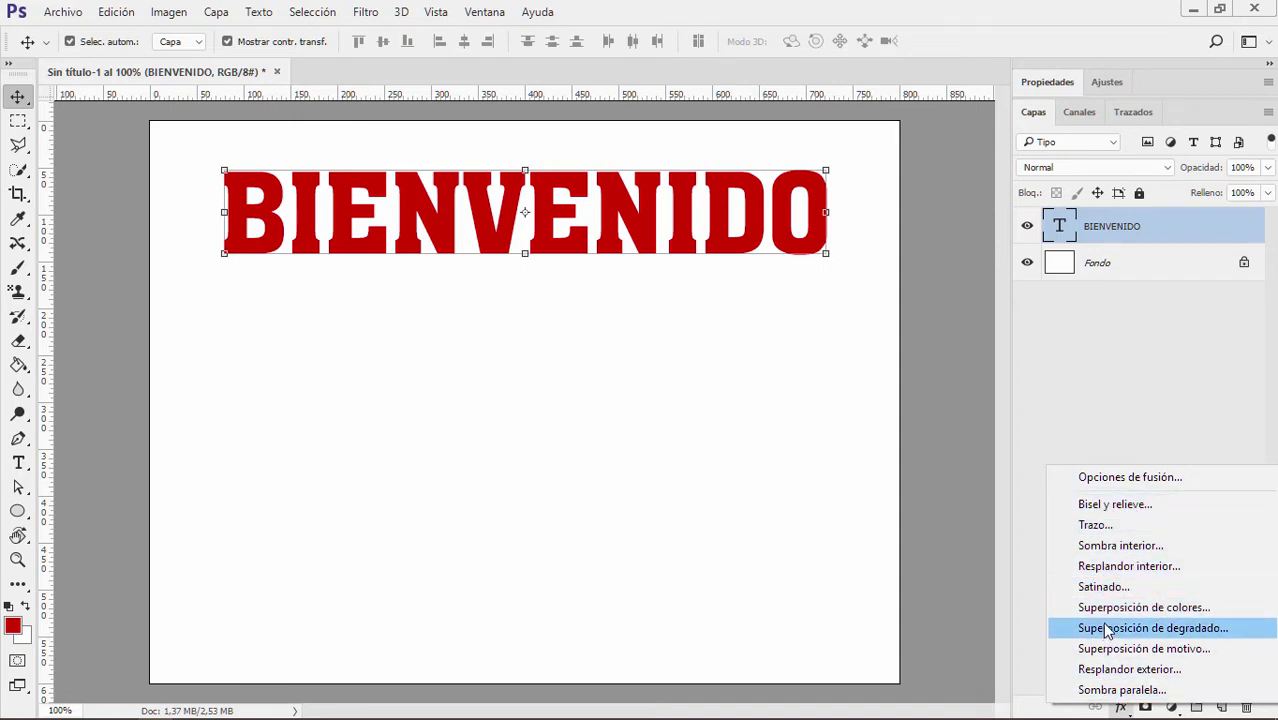
pyautogui.click(1107, 508)
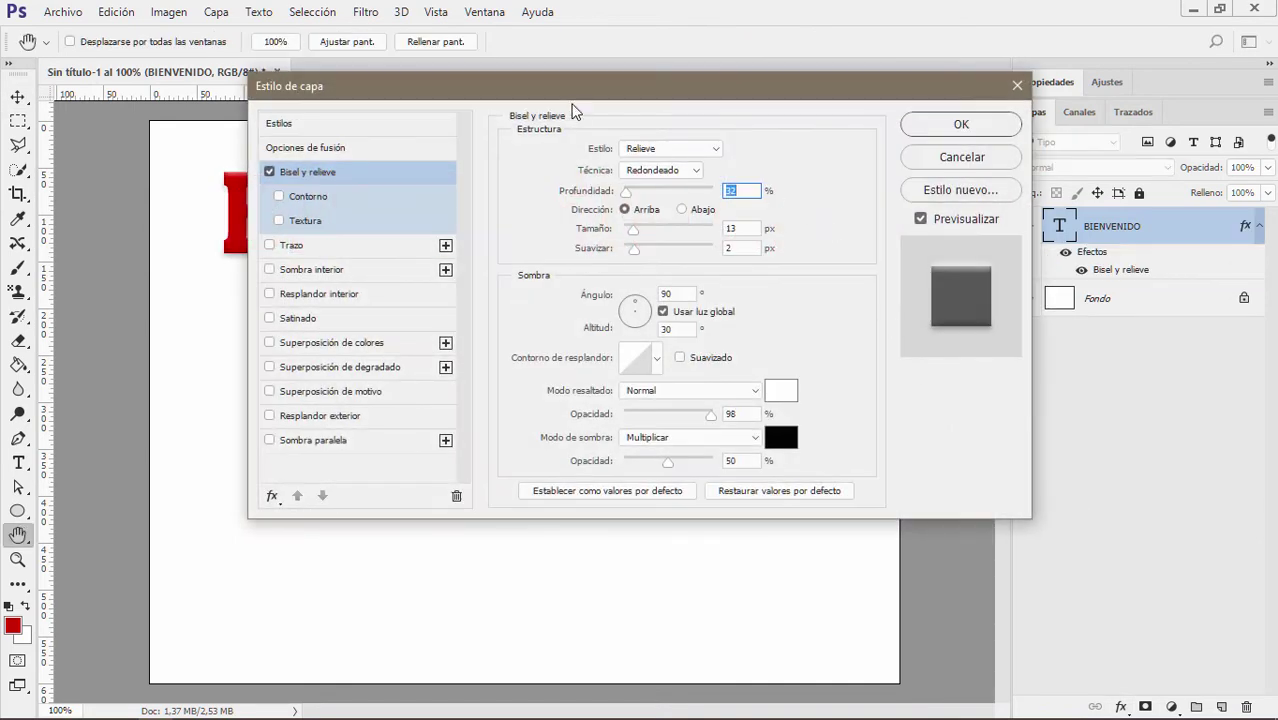
pyautogui.moveTo(572, 86); pyautogui.dragTo(559, 152)
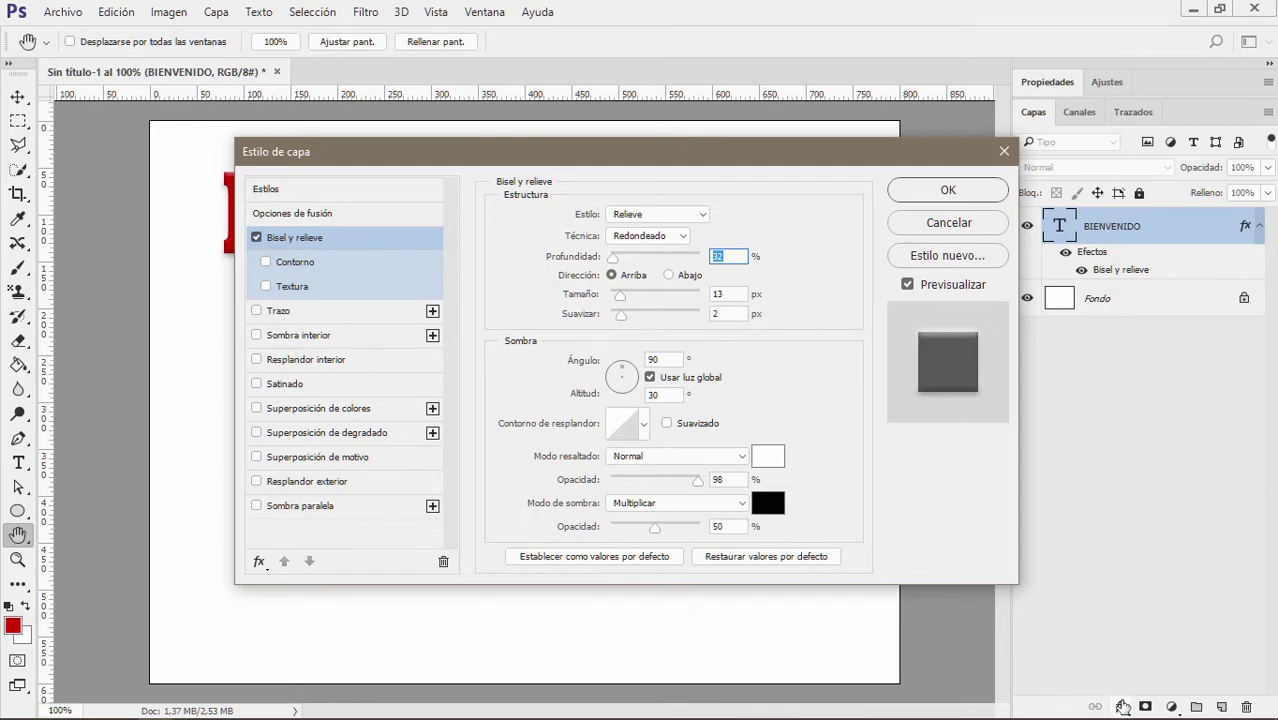
pyautogui.press('Escape')
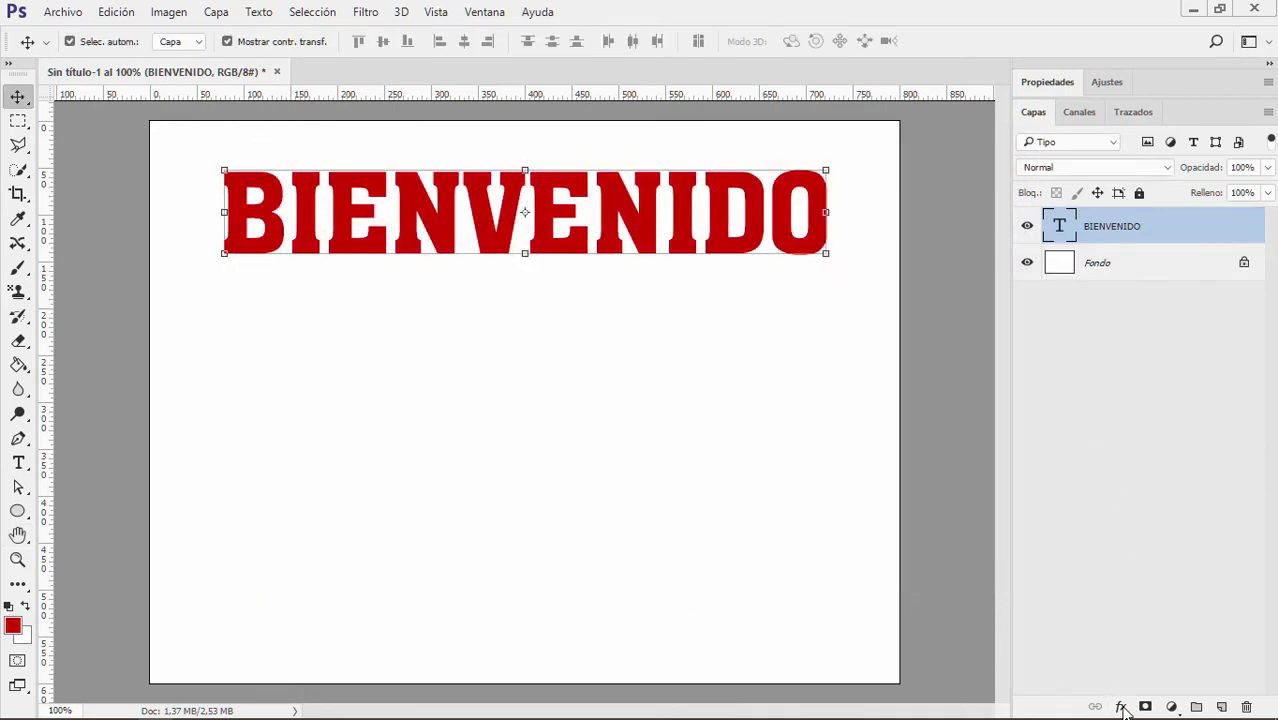
# Apply the Bisel y relieve layer style to the BIENVENIDO layer and compare the text with and without the effect
pyautogui.click(1121, 707)
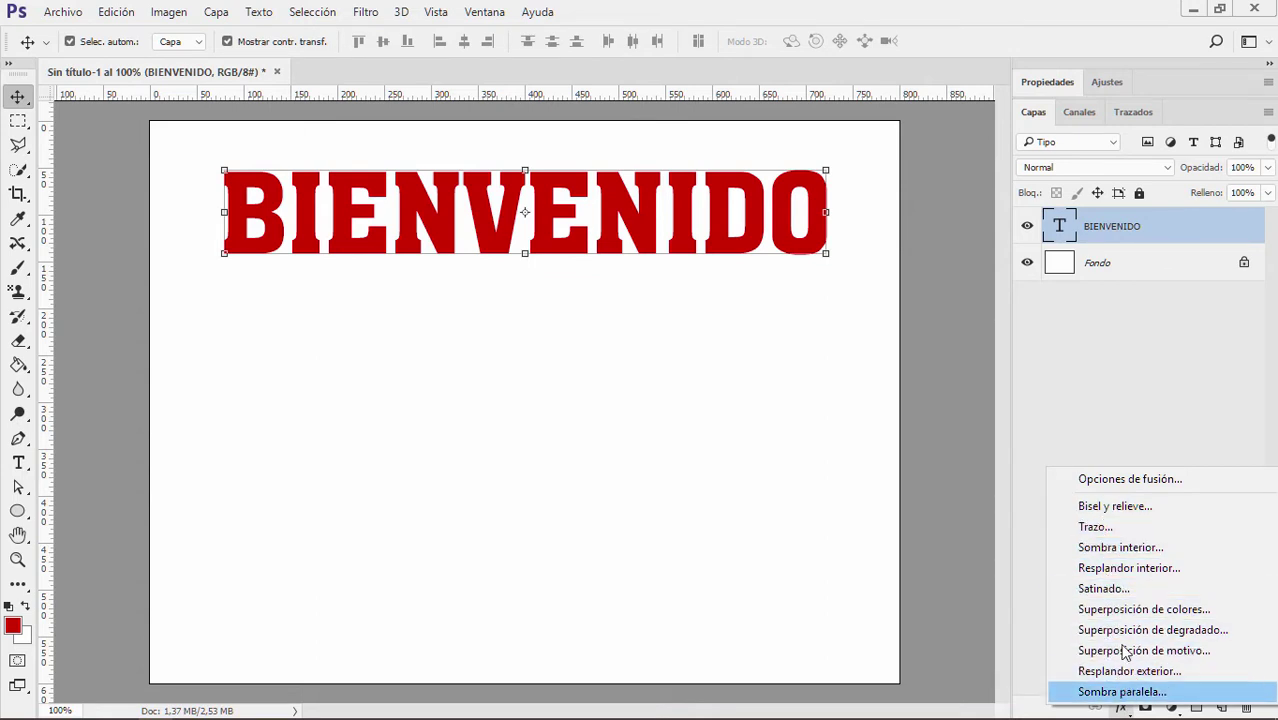
pyautogui.click(1115, 507)
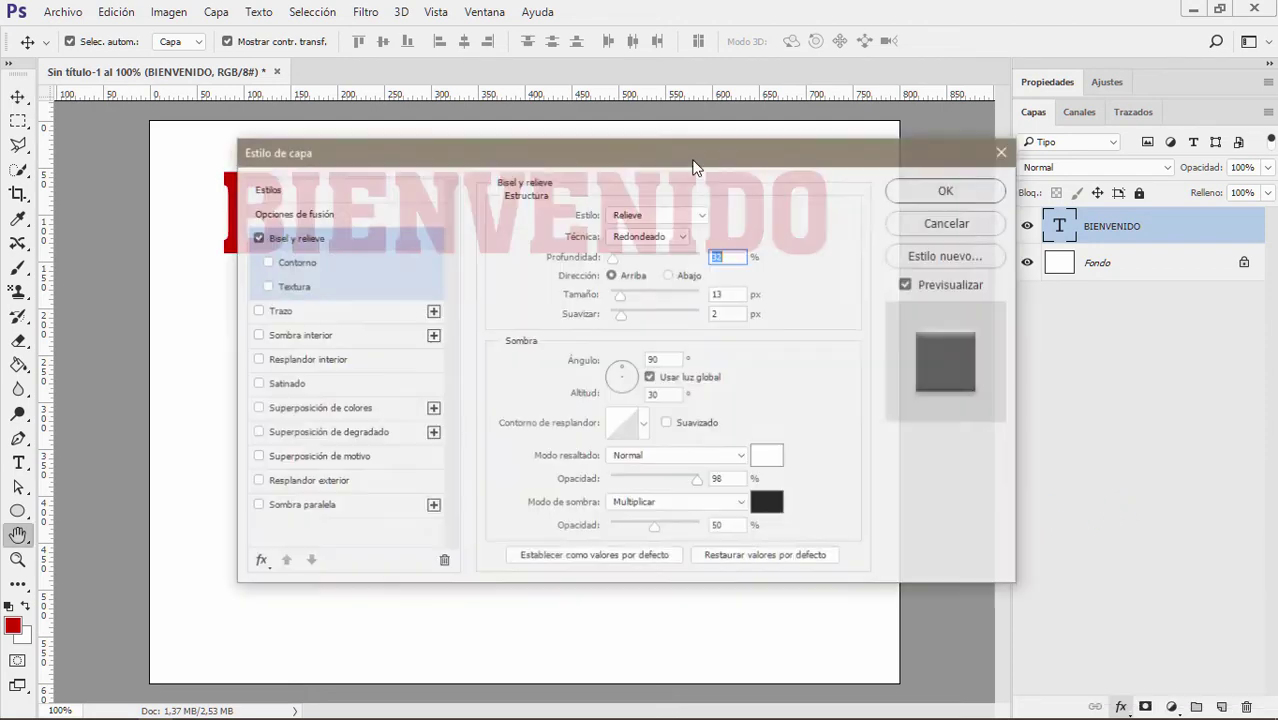
pyautogui.moveTo(674, 155); pyautogui.dragTo(626, 338)
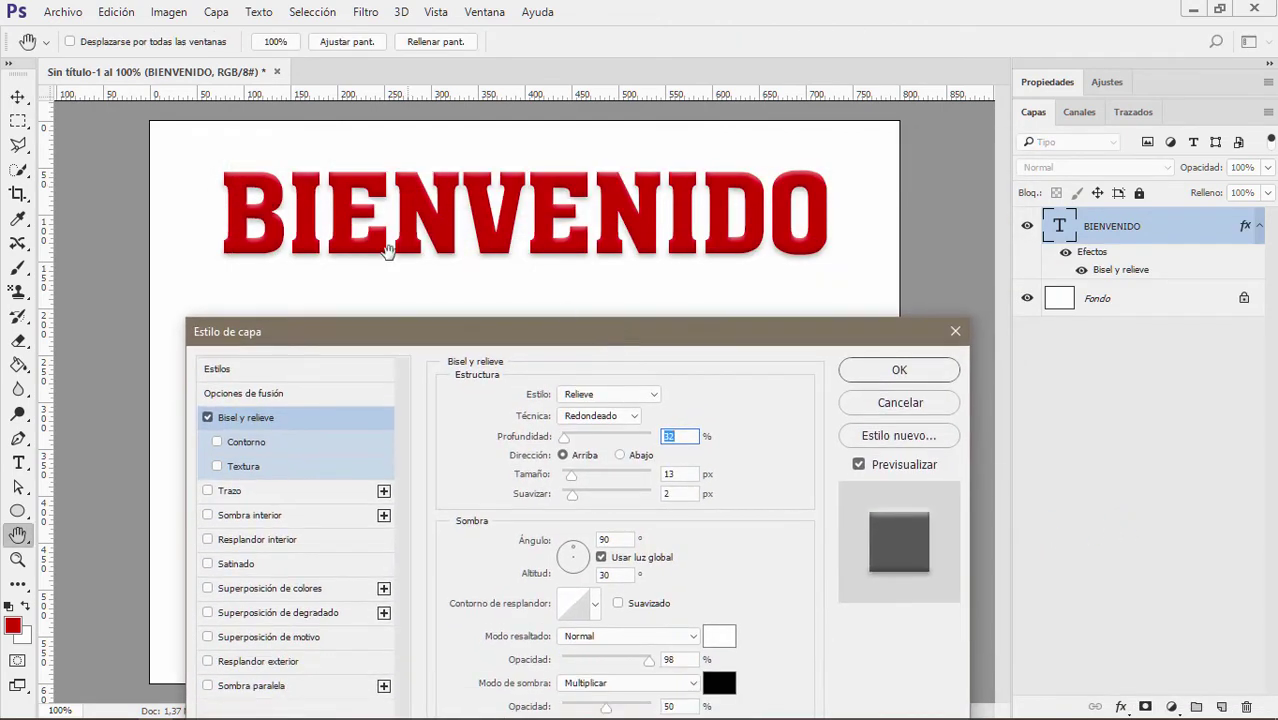
pyautogui.click(207, 418)
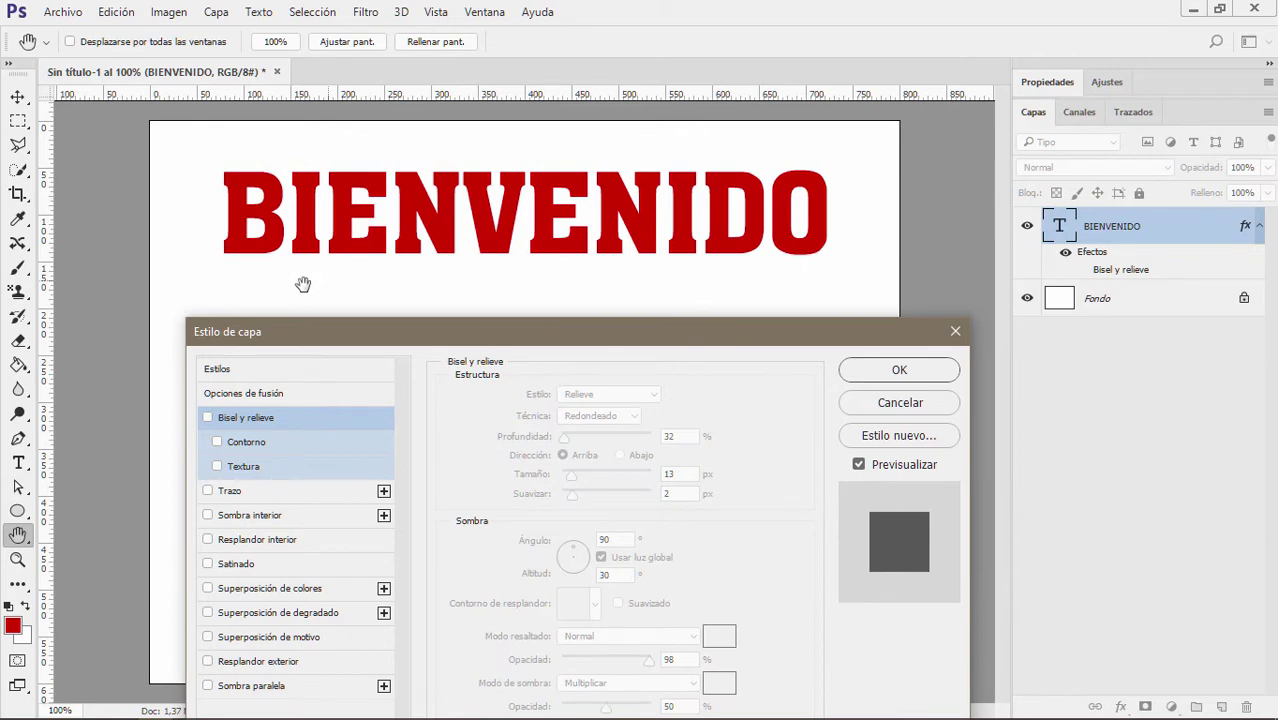
pyautogui.moveTo(556, 337); pyautogui.dragTo(534, 292)
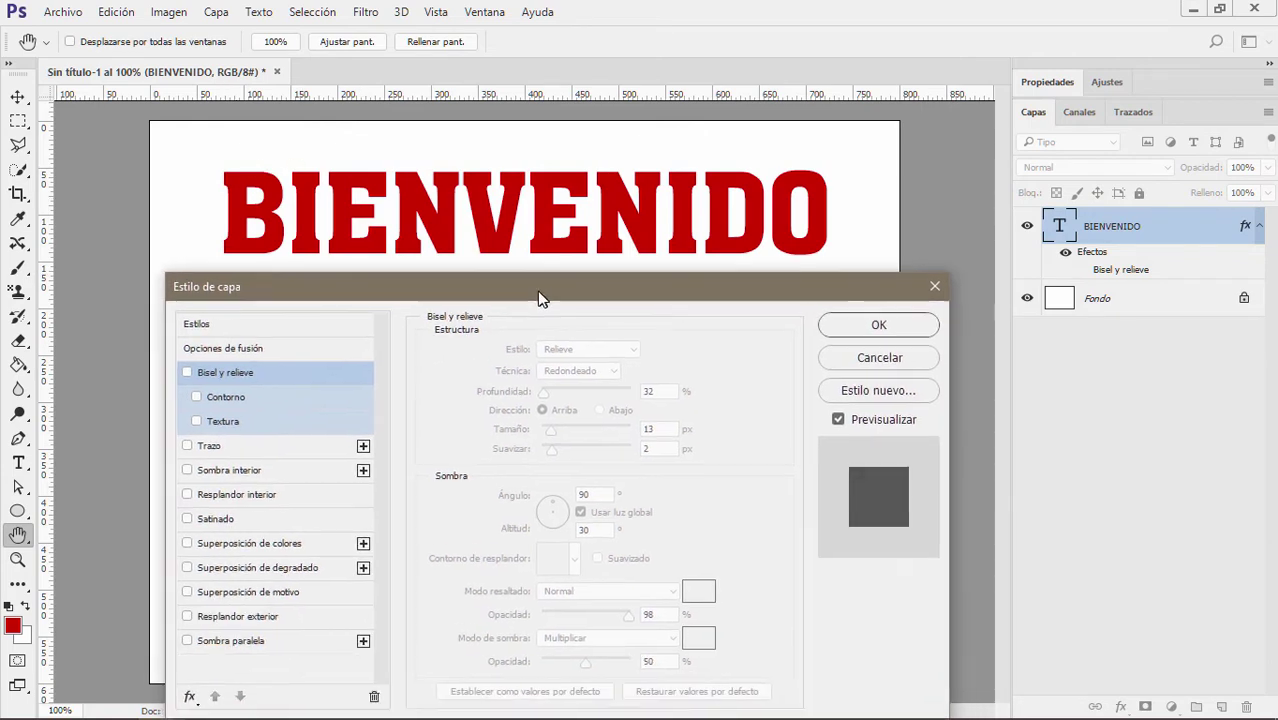
pyautogui.click(186, 373)
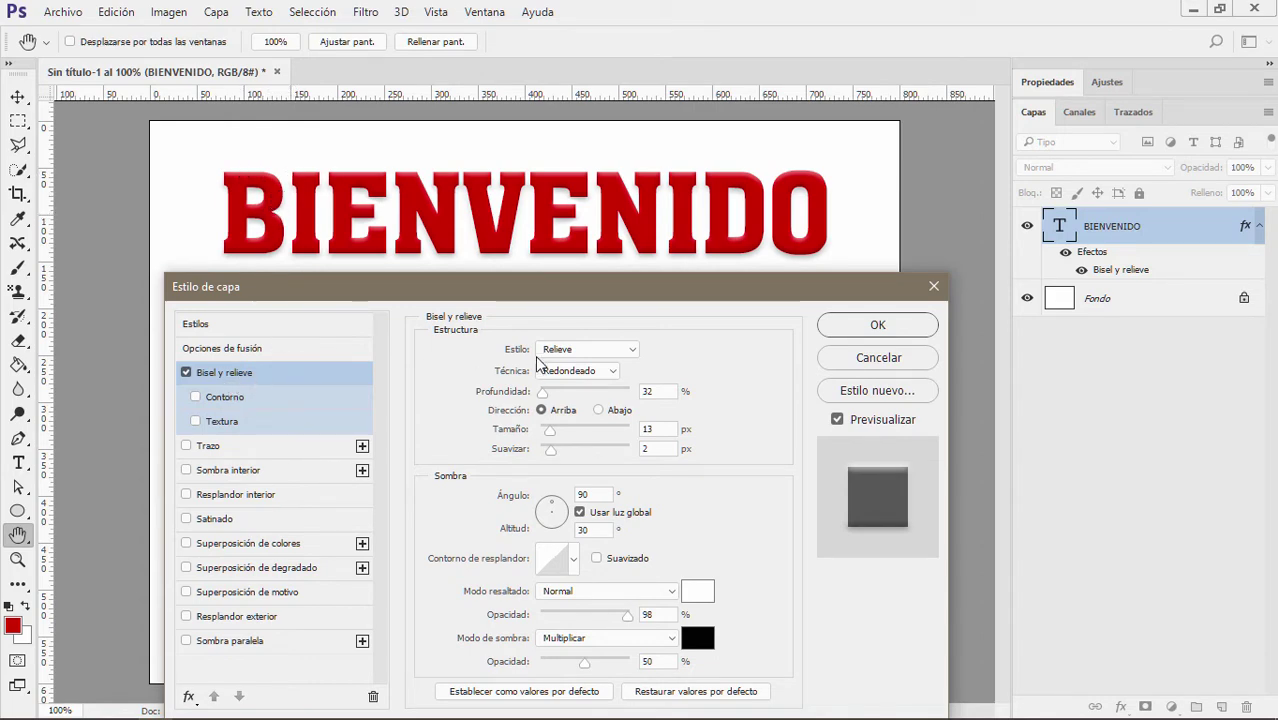
# Set the bevel's depth to 105%, size to 24 px and soften to 7 px, with the light angle at 129° and altitude at 21°
pyautogui.moveTo(542, 393); pyautogui.dragTo(554, 432)
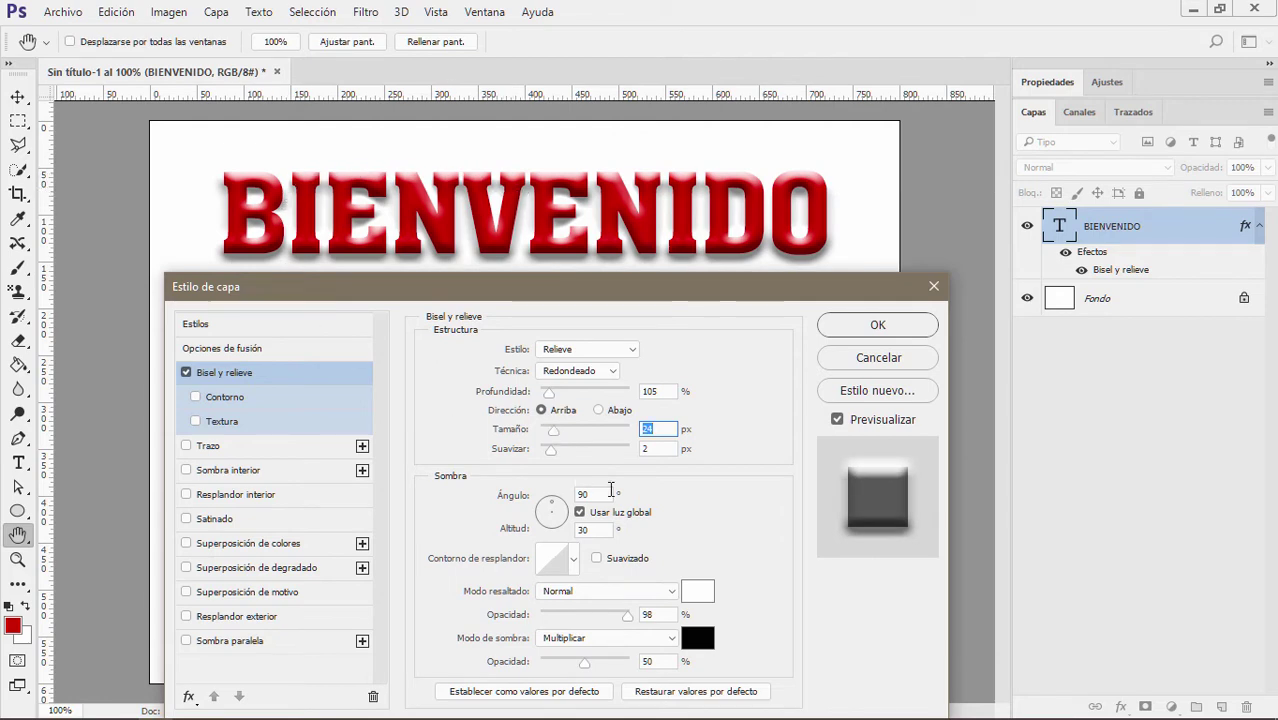
pyautogui.moveTo(550, 449); pyautogui.dragTo(578, 457)
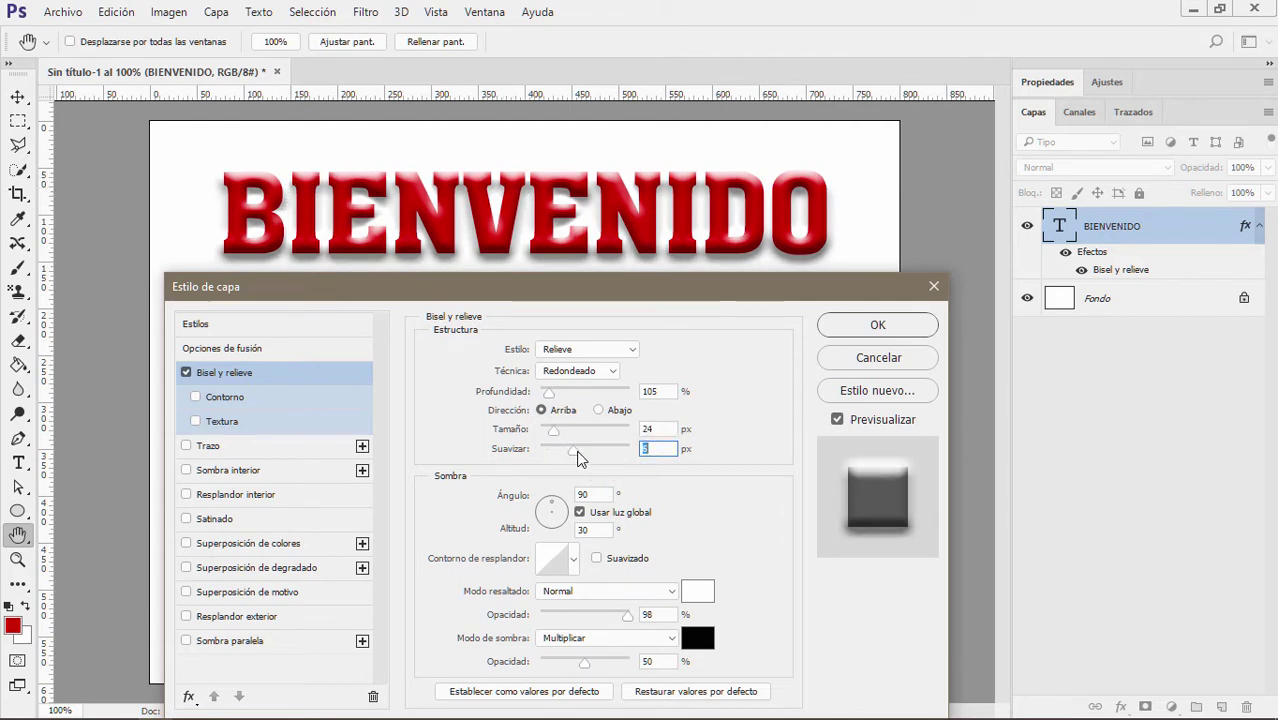
pyautogui.moveTo(551, 506)
pyautogui.mouseDown()
pyautogui.moveTo(572, 508)
pyautogui.moveTo(566, 527)
pyautogui.moveTo(572, 502)
pyautogui.moveTo(567, 514)
pyautogui.moveTo(544, 502)
pyautogui.mouseUp()
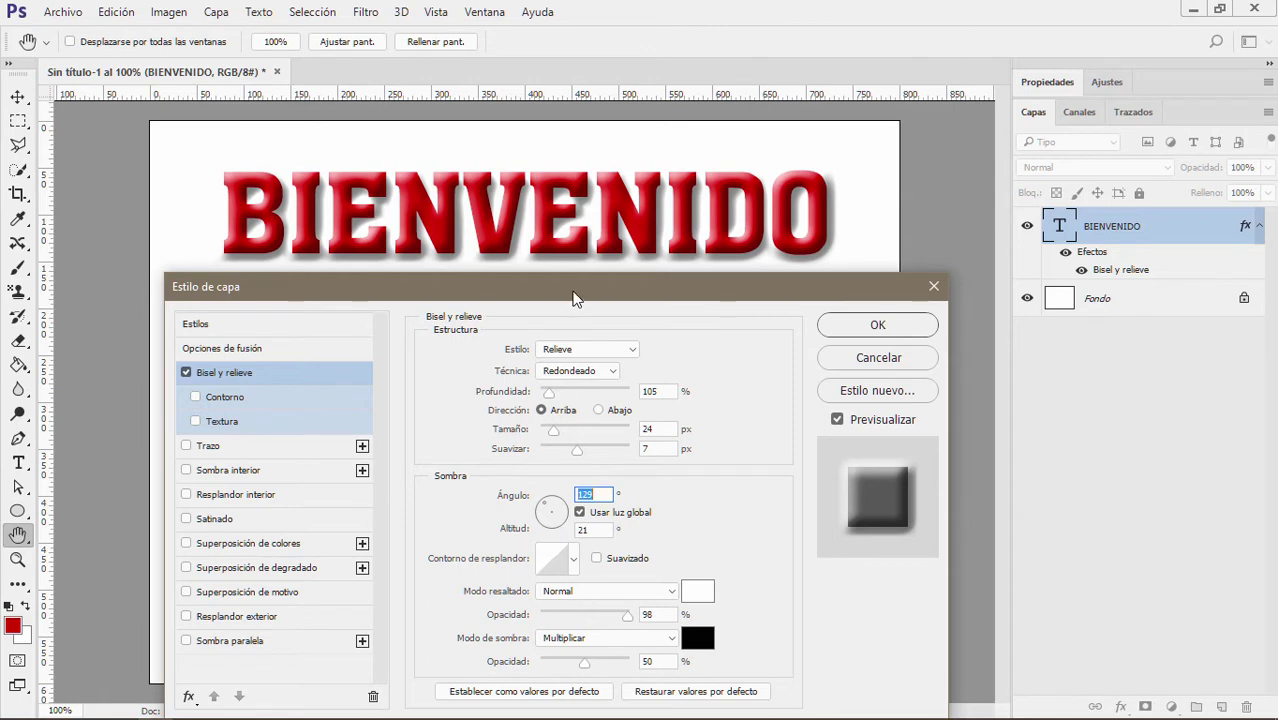
pyautogui.moveTo(575, 298)
pyautogui.mouseDown()
pyautogui.moveTo(565, 284)
pyautogui.moveTo(580, 297)
pyautogui.mouseUp()
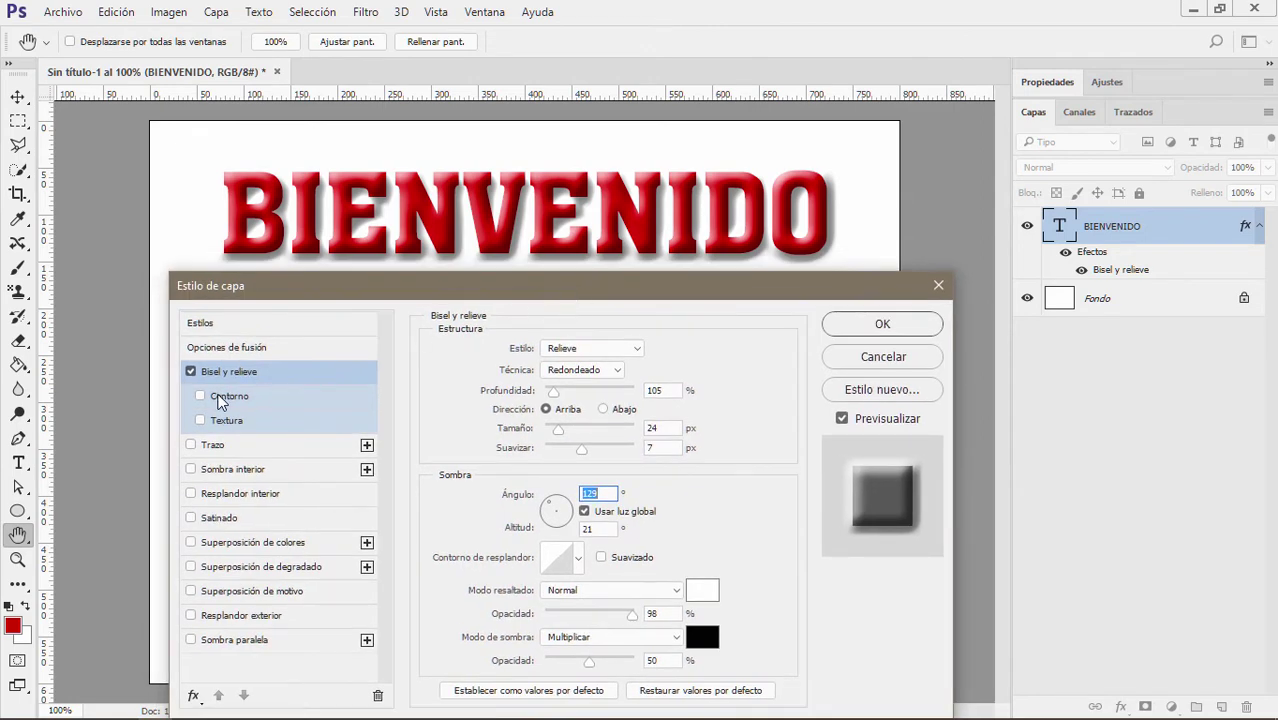
# Enable the Contorno and Textura sub-options of the bevel effect and look at the contour presets
pyautogui.click(229, 396)
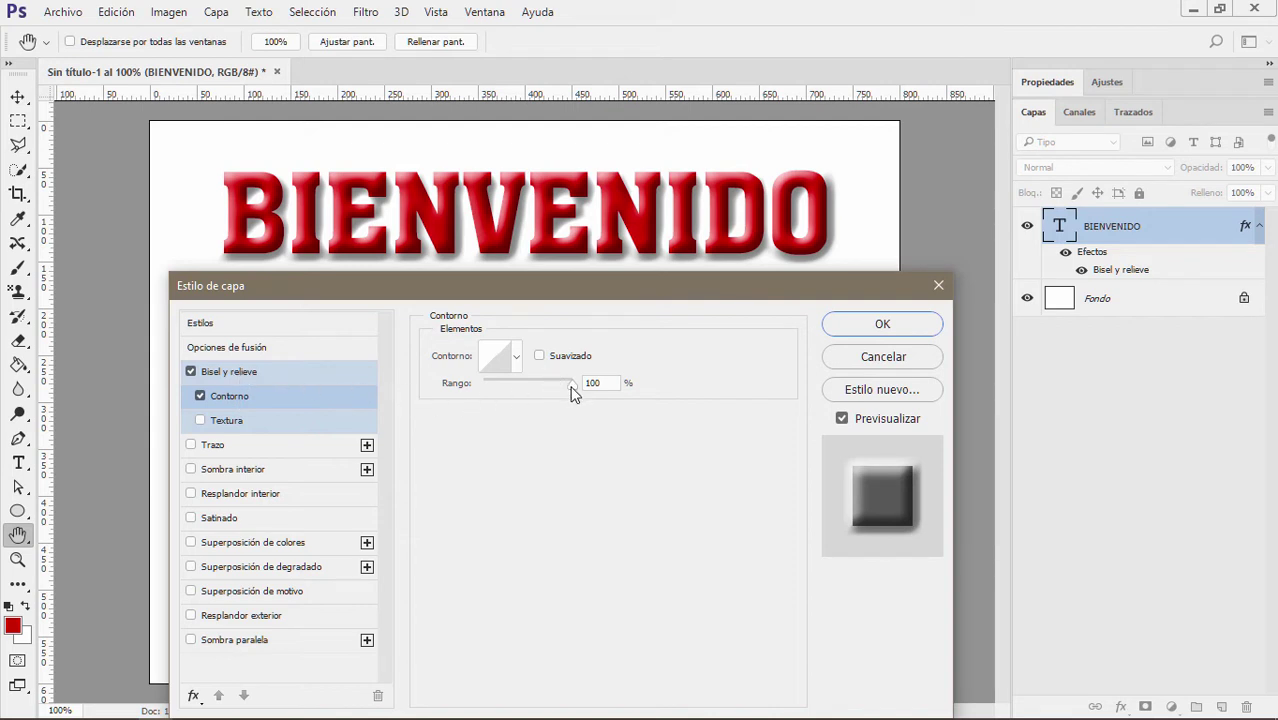
pyautogui.moveTo(570, 389); pyautogui.dragTo(600, 384)
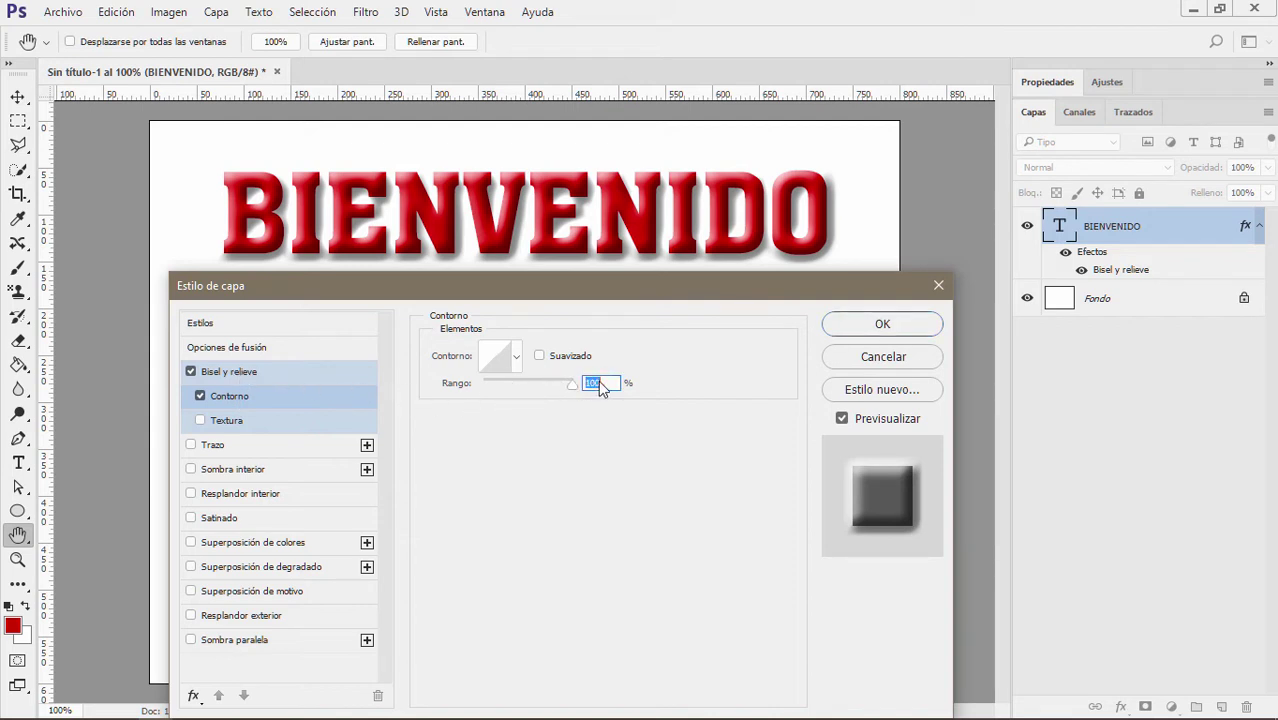
pyautogui.click(515, 360)
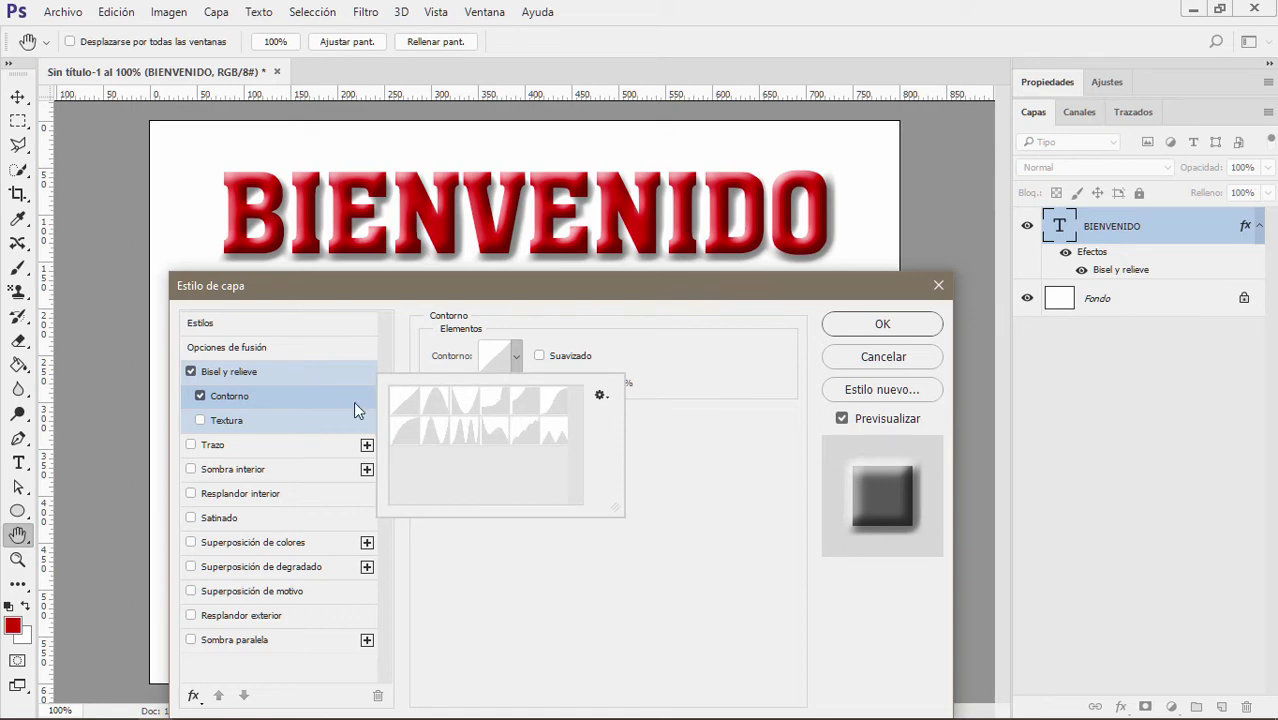
pyautogui.click(241, 422)
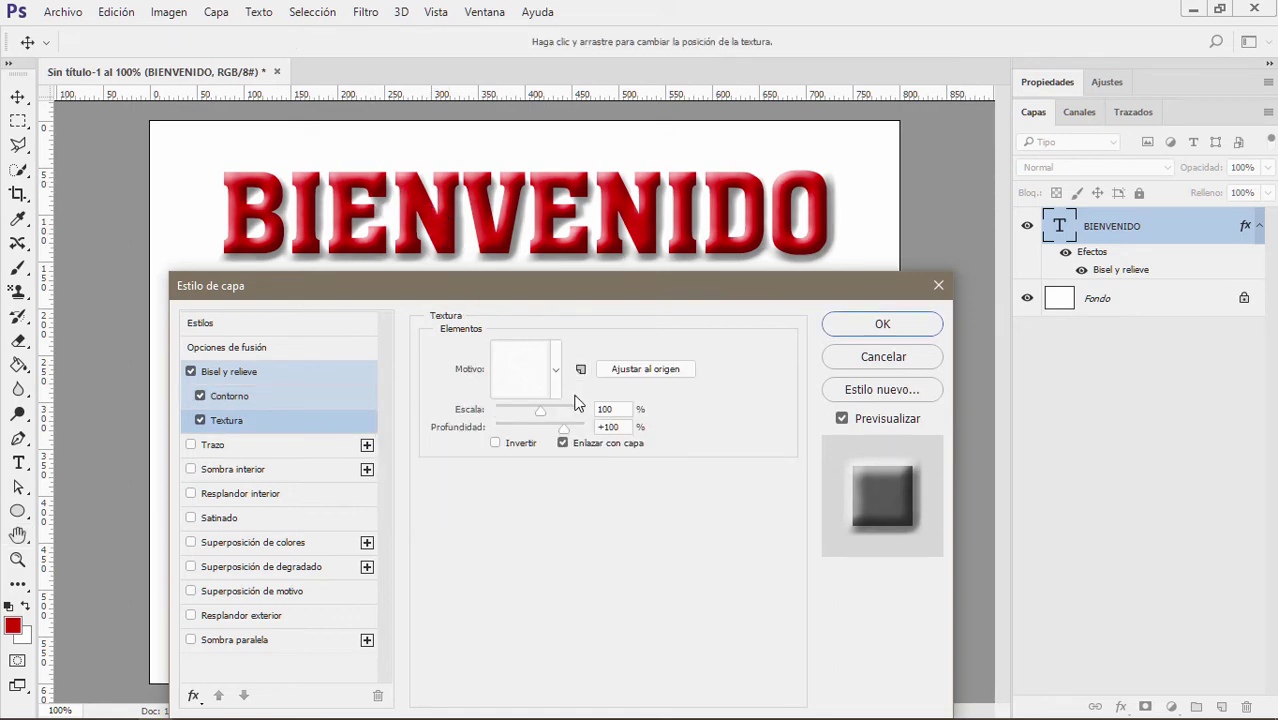
# Turn off Bisel y relieve and add a 6 px Trazo effect in black (000000) to the BIENVENIDO layer
pyautogui.click(191, 372)
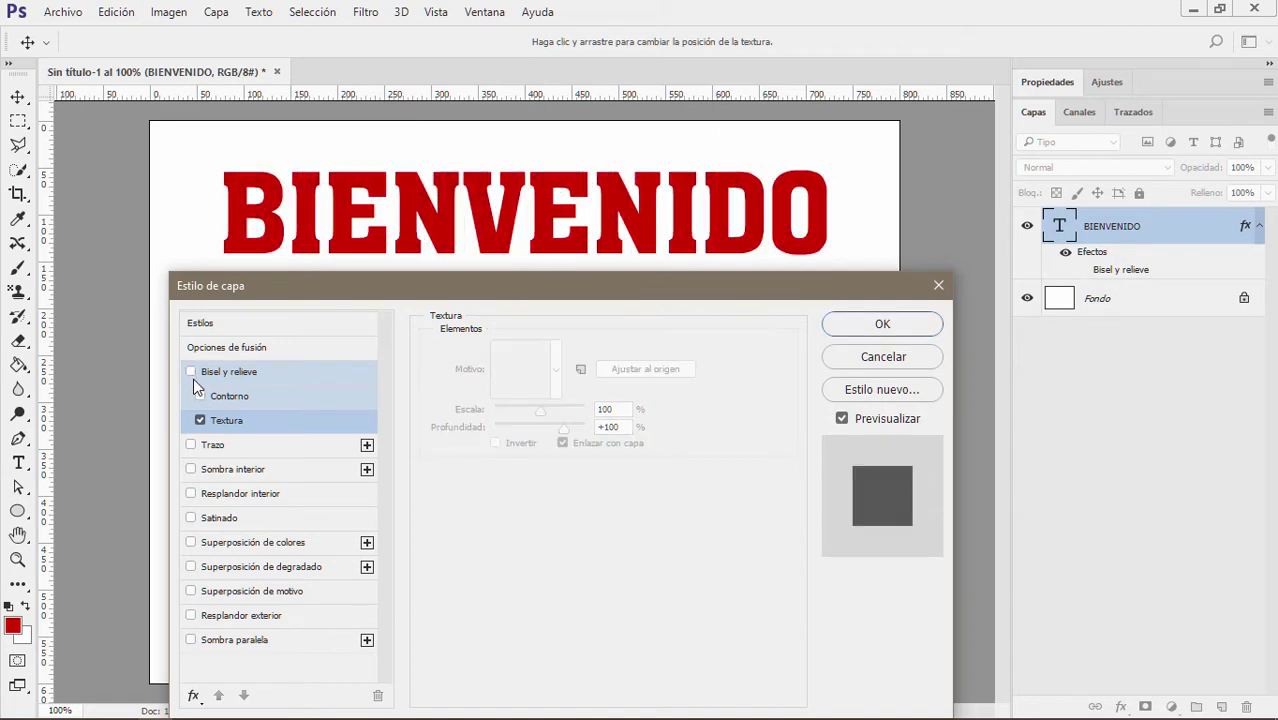
pyautogui.click(224, 446)
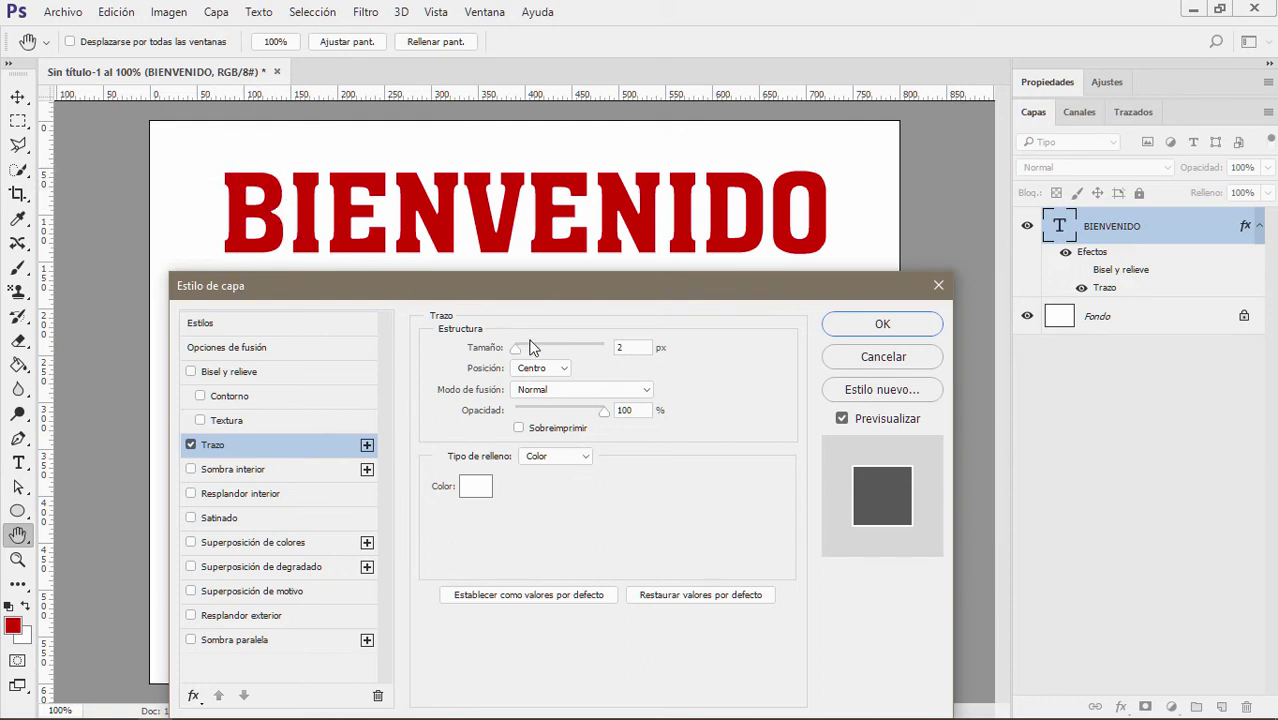
pyautogui.click(475, 487)
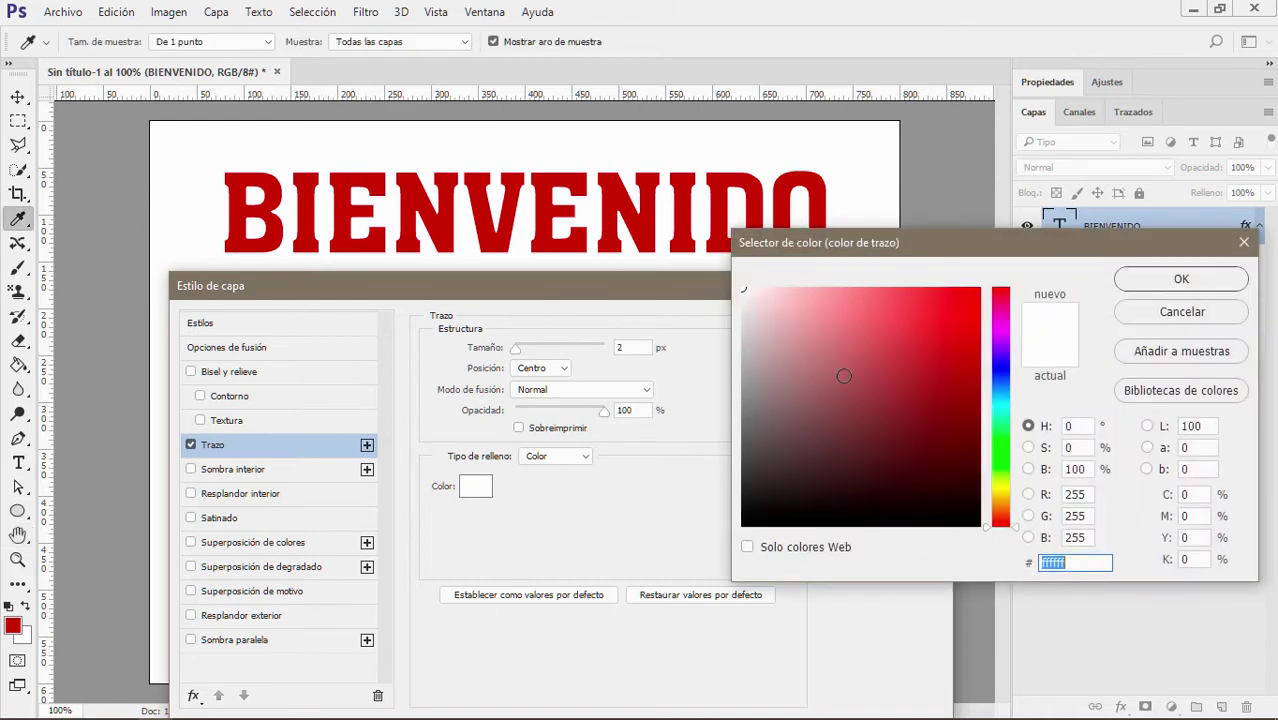
pyautogui.write('000000')
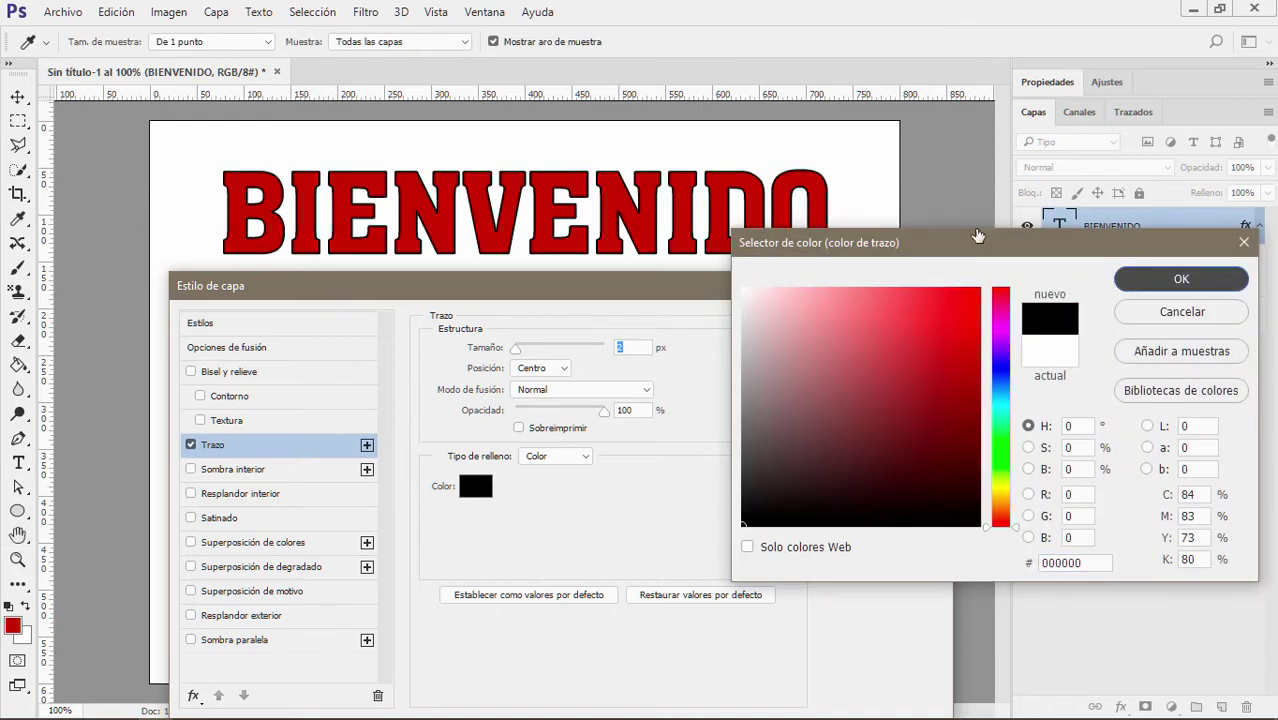
pyautogui.press('Return')
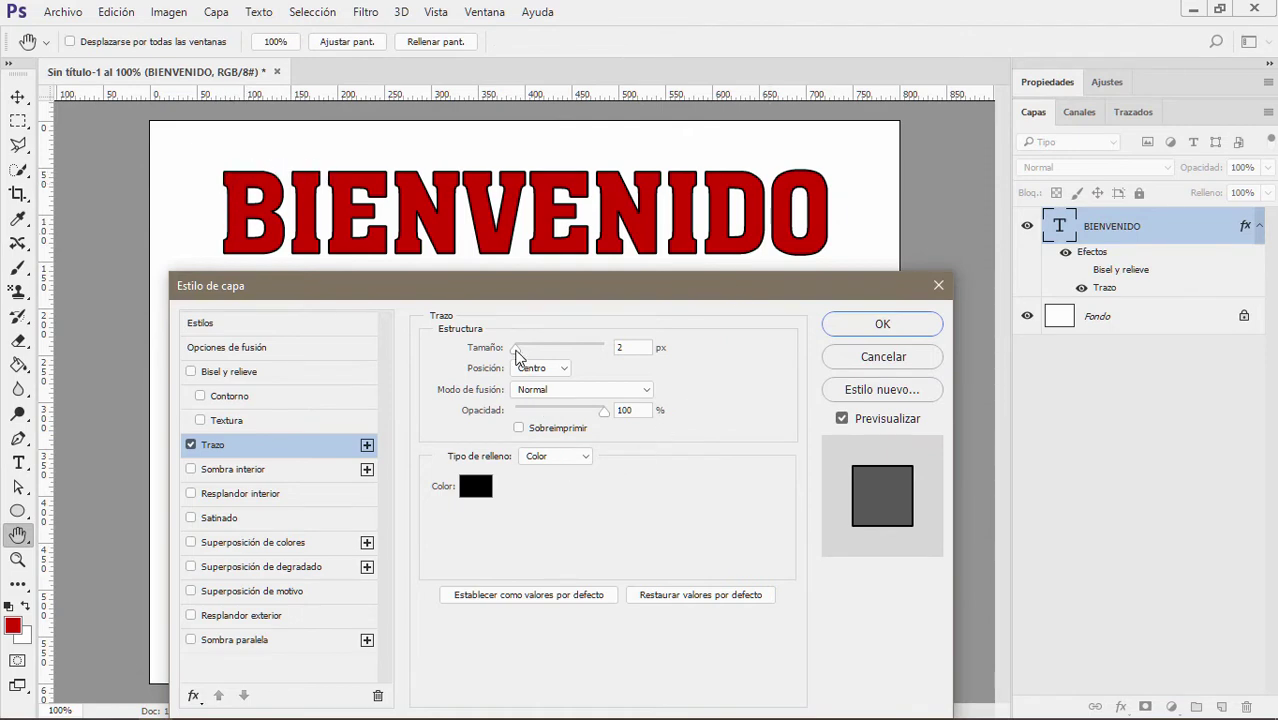
pyautogui.moveTo(517, 355); pyautogui.dragTo(521, 357)
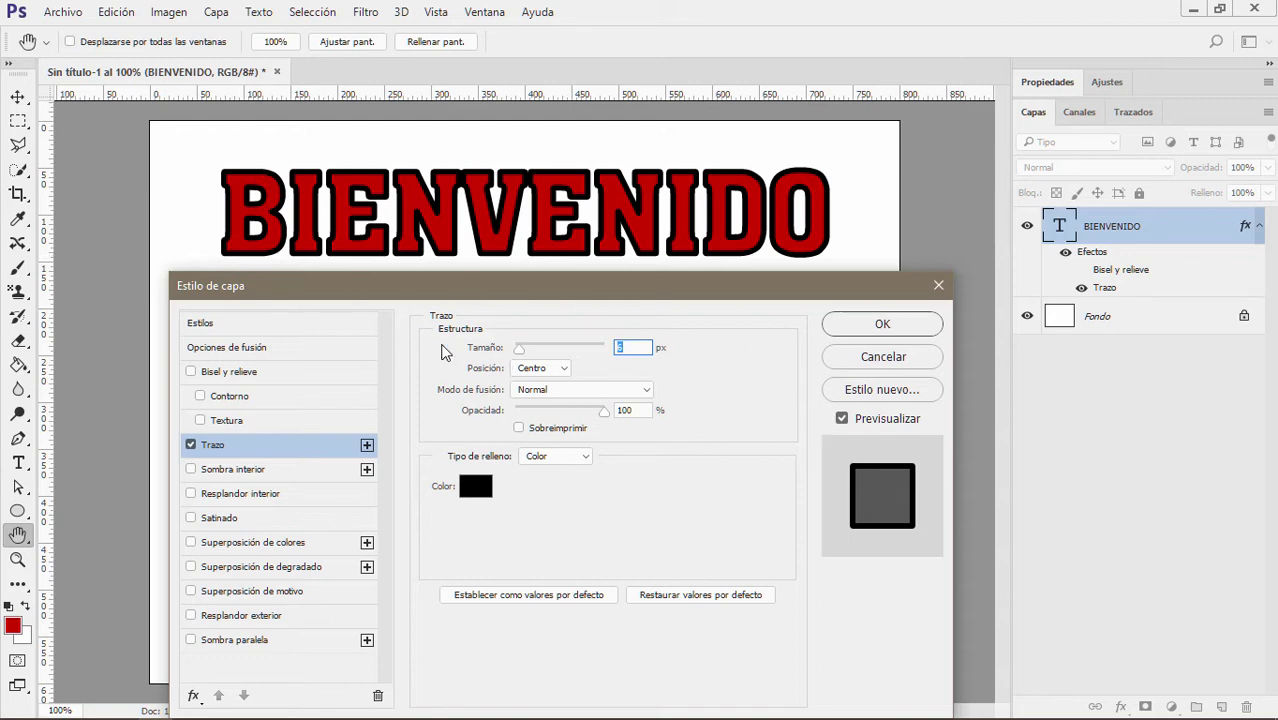
pyautogui.write('6')
# Compare the stroke positions Interior, Centro and Exterior on the text, ending on Centro
pyautogui.click(562, 369)
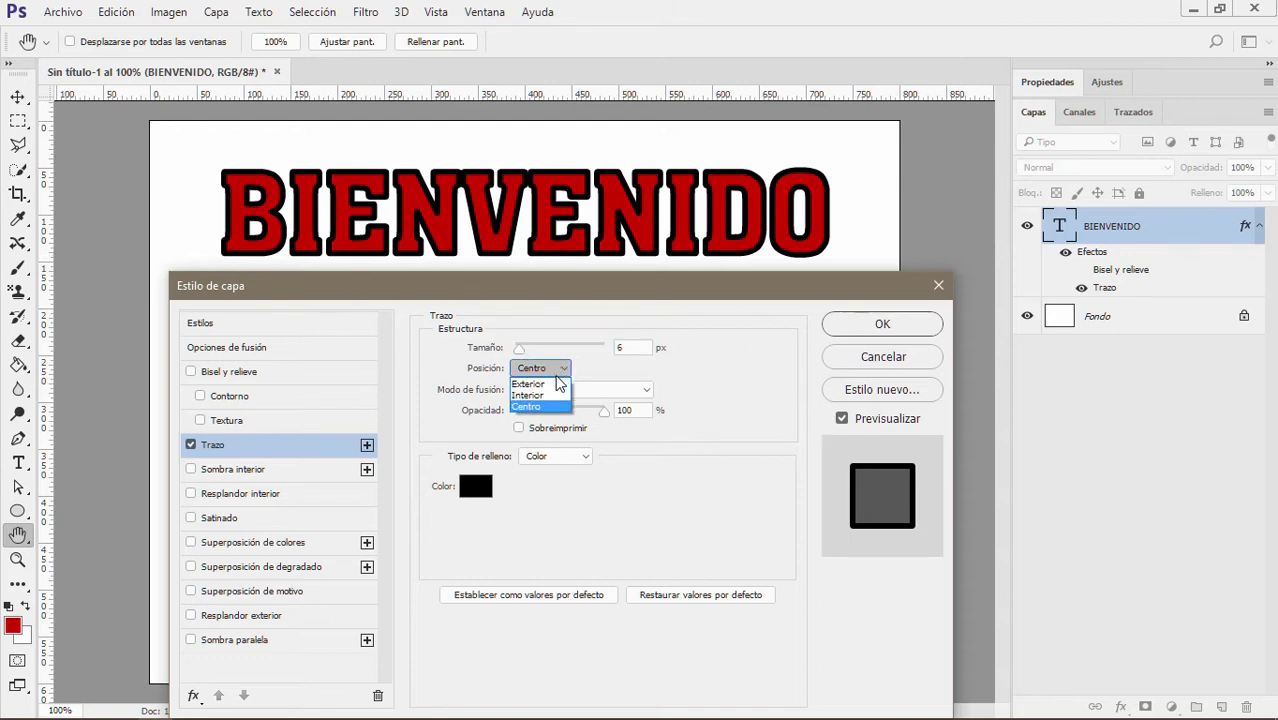
pyautogui.click(528, 395)
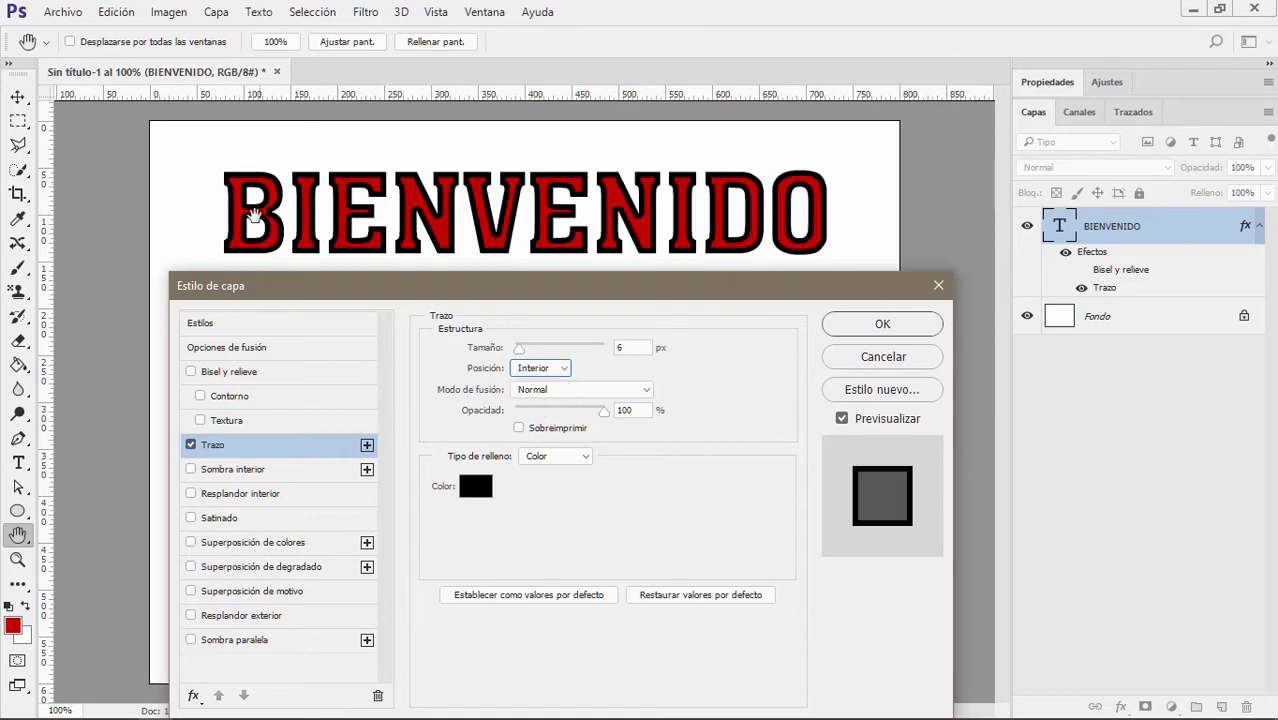
pyautogui.click(566, 372)
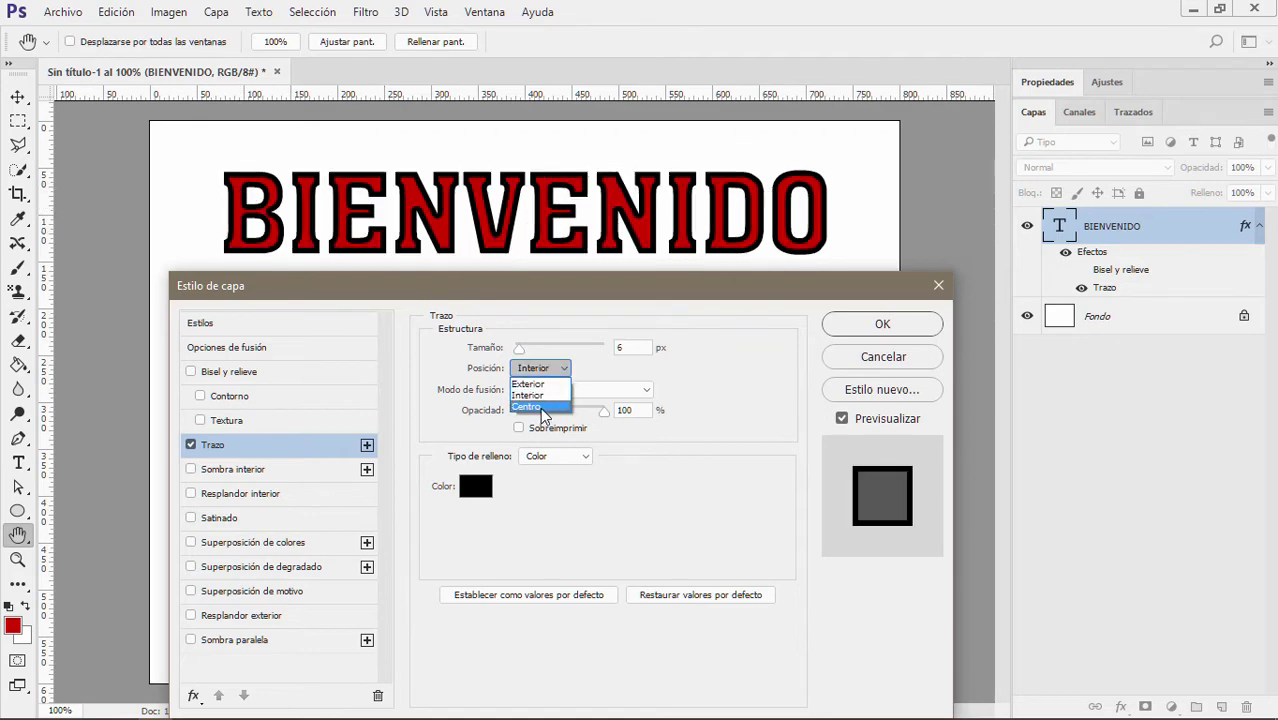
pyautogui.click(541, 408)
pyautogui.click(556, 369)
pyautogui.click(556, 385)
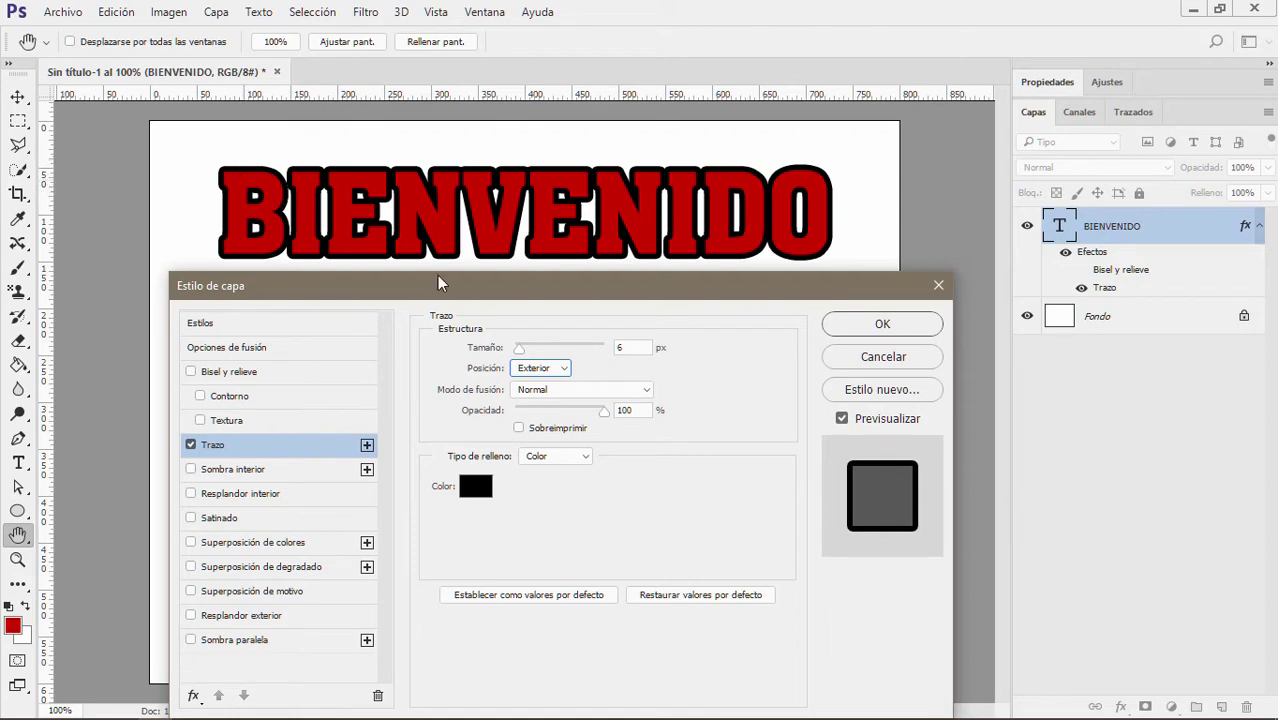
pyautogui.click(555, 368)
pyautogui.click(530, 407)
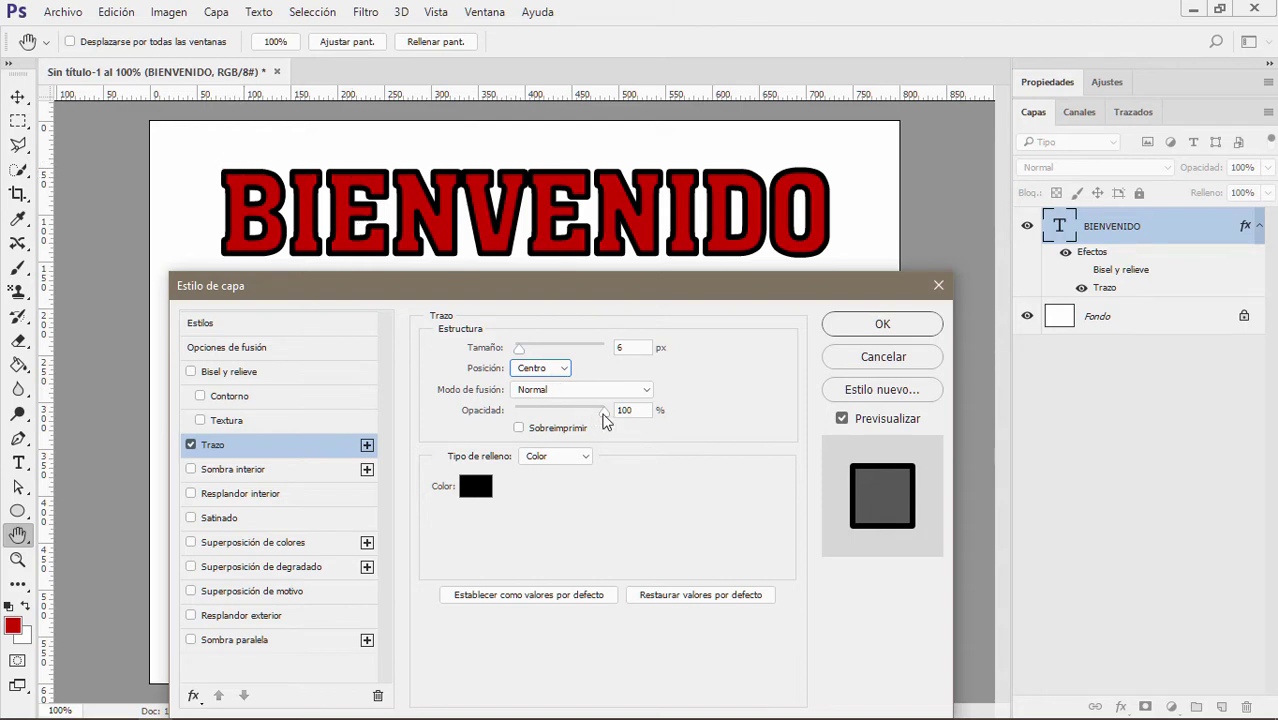
# Try lowering the stroke's opacity to 7%, and restore it to 100%
pyautogui.moveTo(603, 412); pyautogui.dragTo(540, 417)
pyautogui.moveTo(513, 420); pyautogui.dragTo(520, 414)
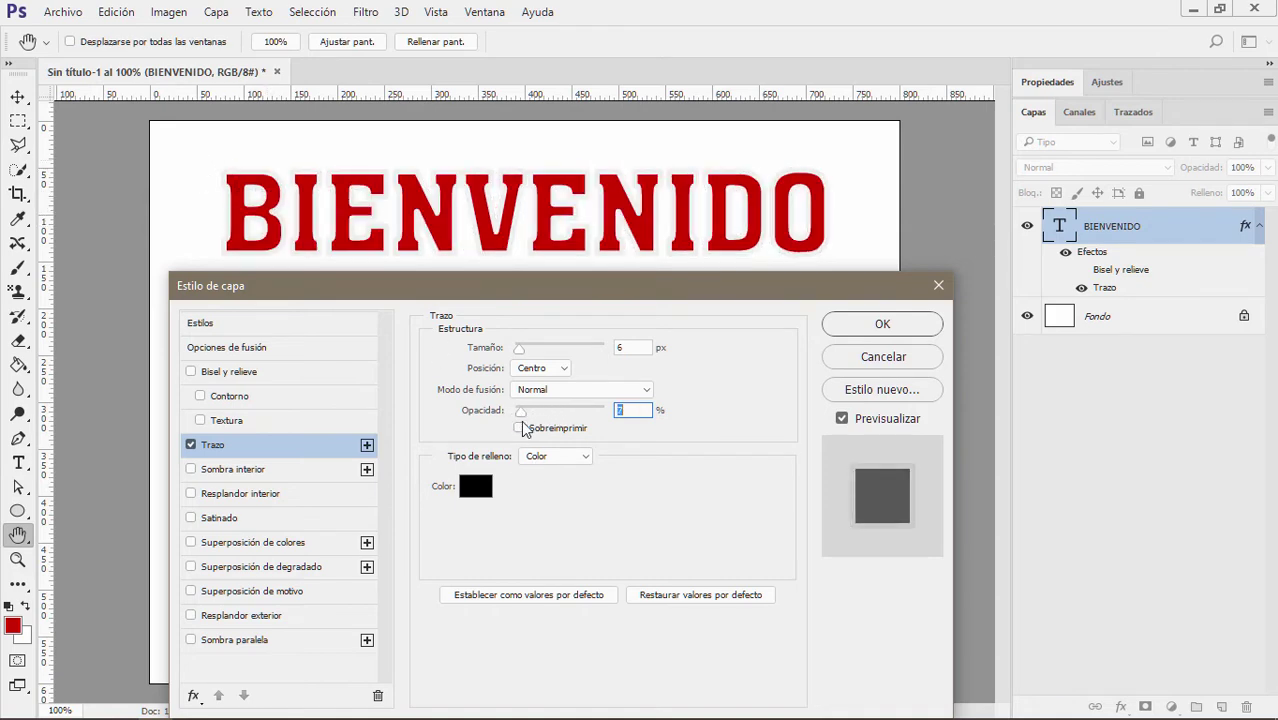
pyautogui.moveTo(521, 423); pyautogui.dragTo(638, 424)
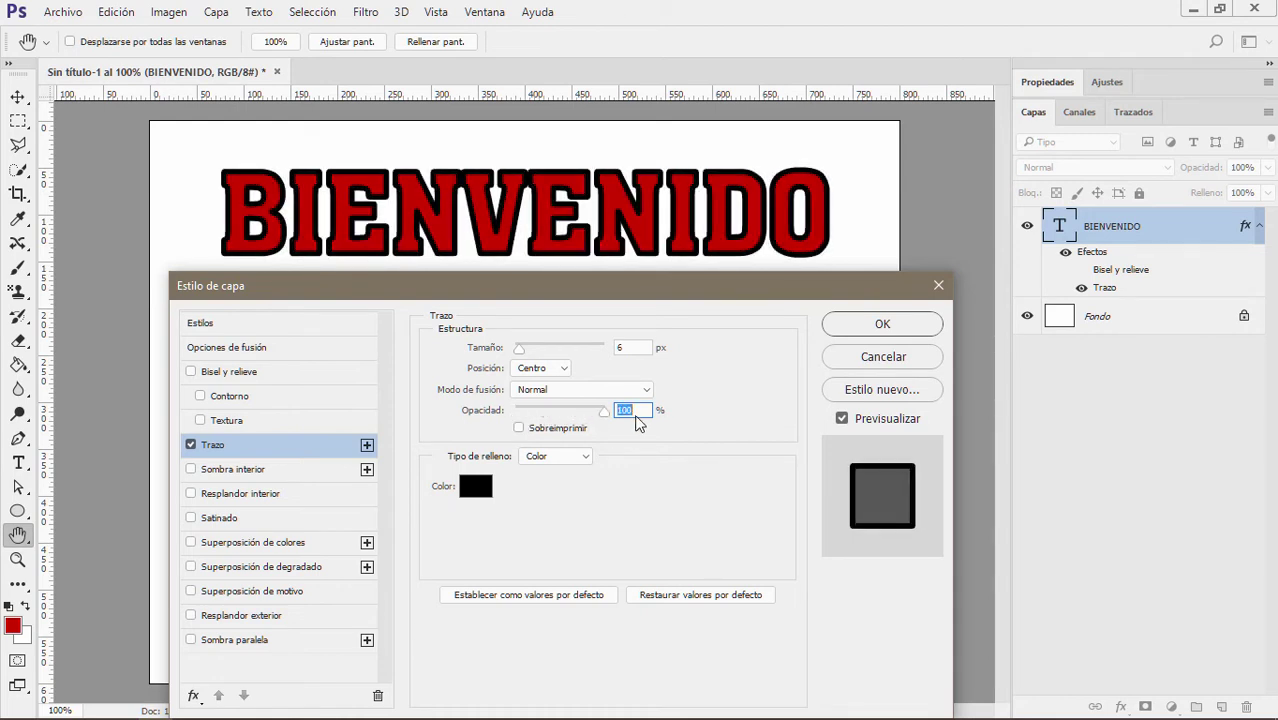
# Look at the stroke's fill type options and increase the stroke size to 13 px
pyautogui.click(587, 456)
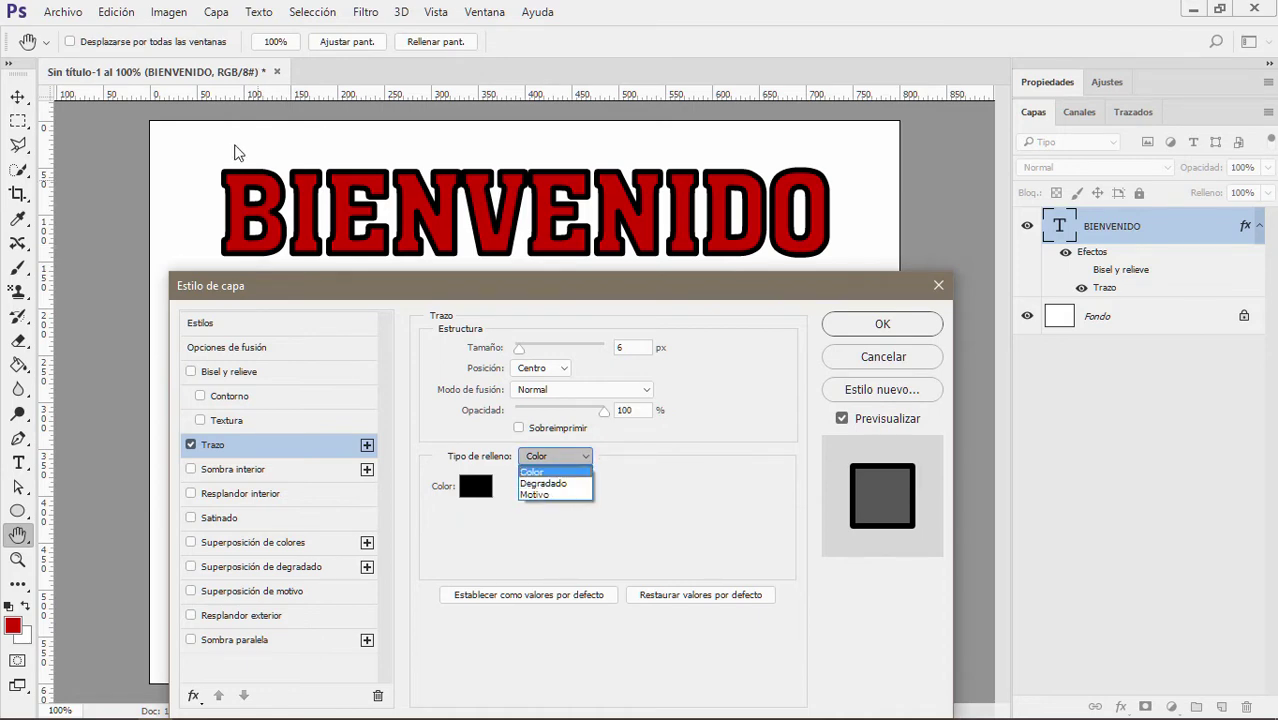
pyautogui.click(521, 356)
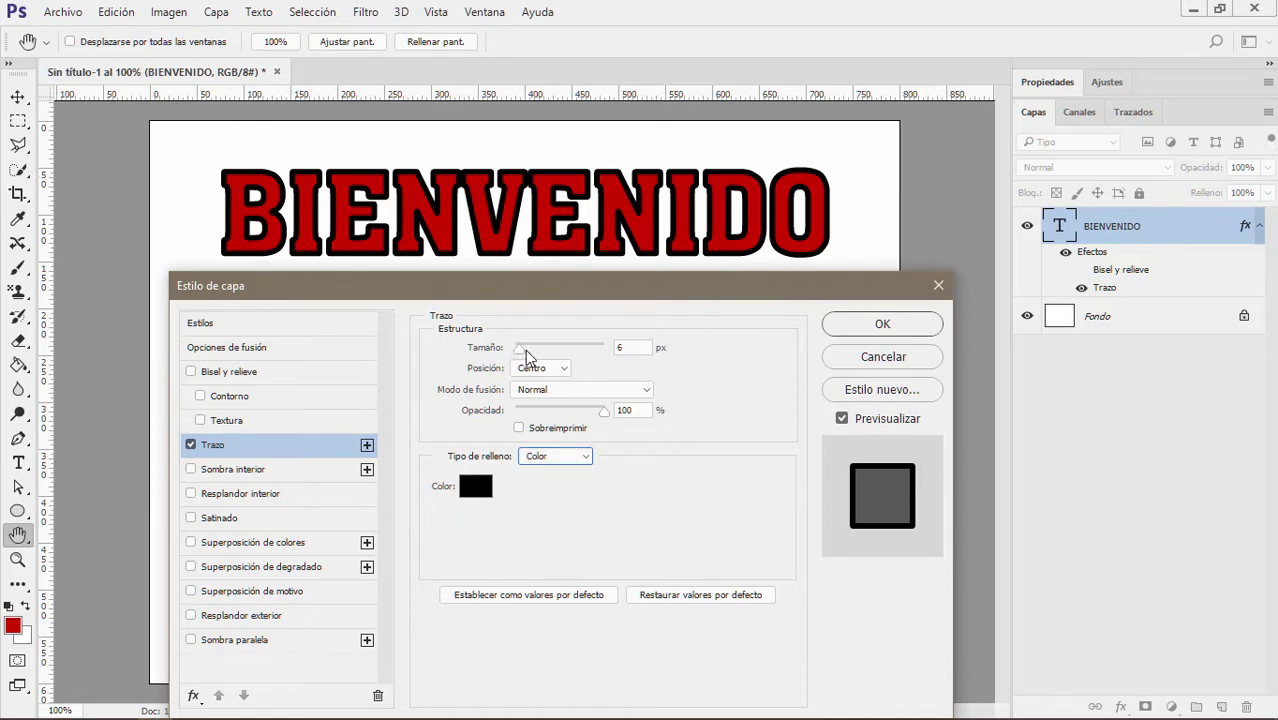
pyautogui.moveTo(521, 352); pyautogui.dragTo(528, 357)
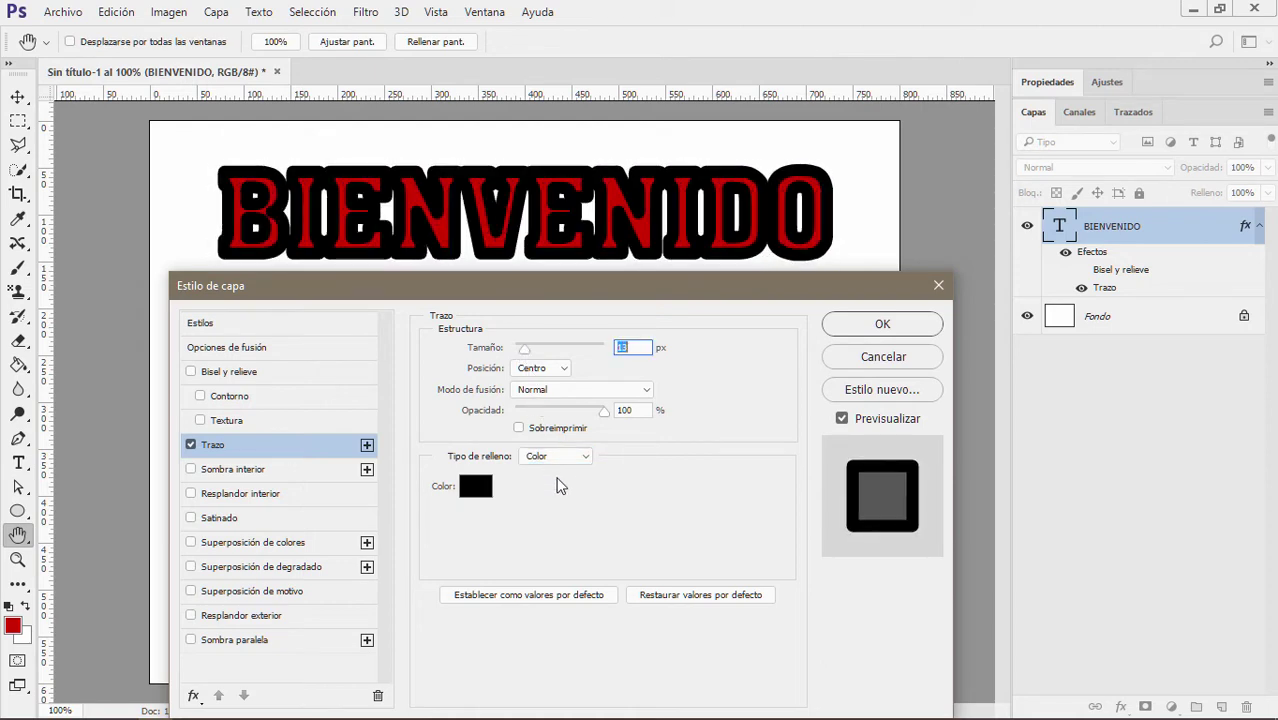
# Try the Degradado fill type on the stroke and look at its gradient presets and style options
pyautogui.click(573, 457)
pyautogui.click(558, 487)
pyautogui.press('Down')
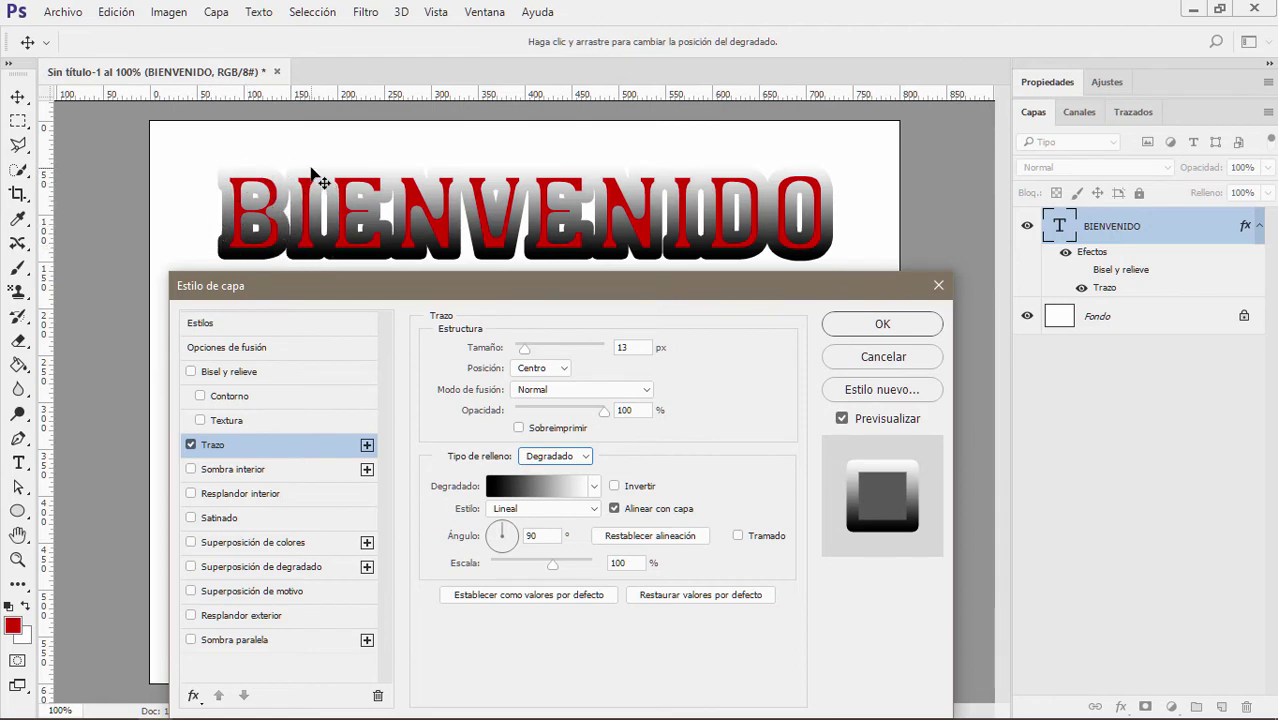
pyautogui.click(593, 487)
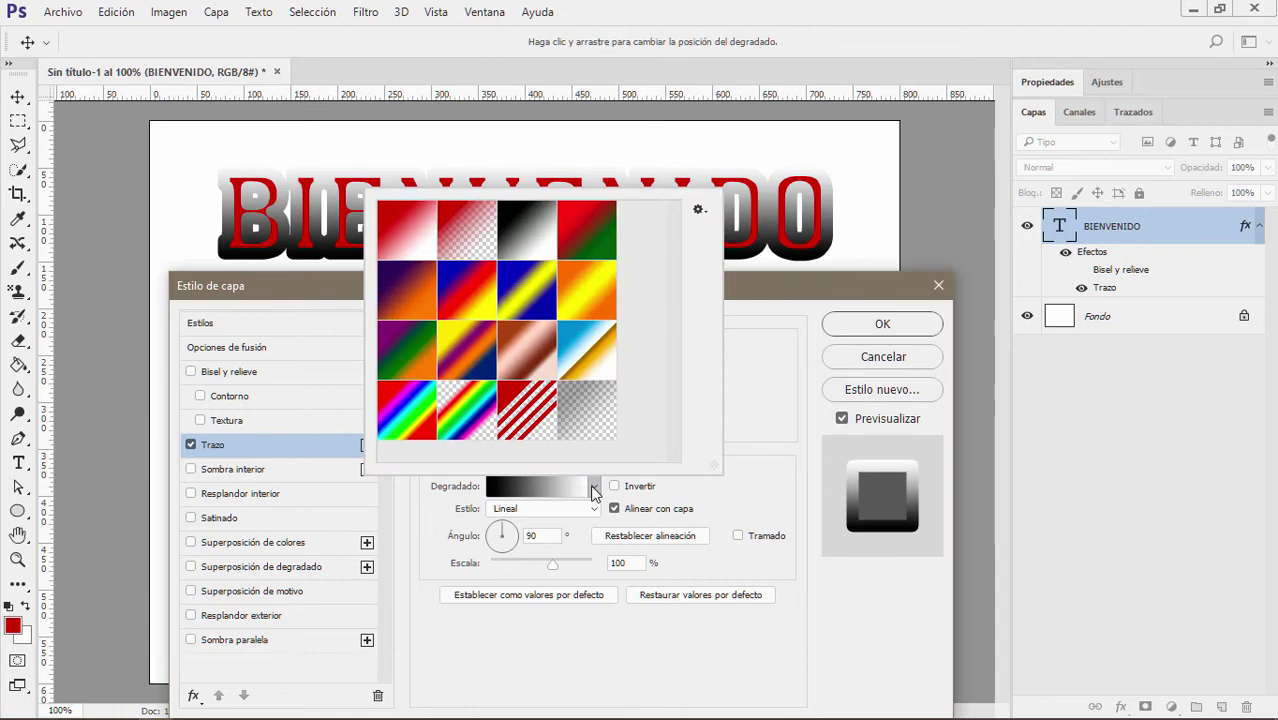
pyautogui.click(593, 512)
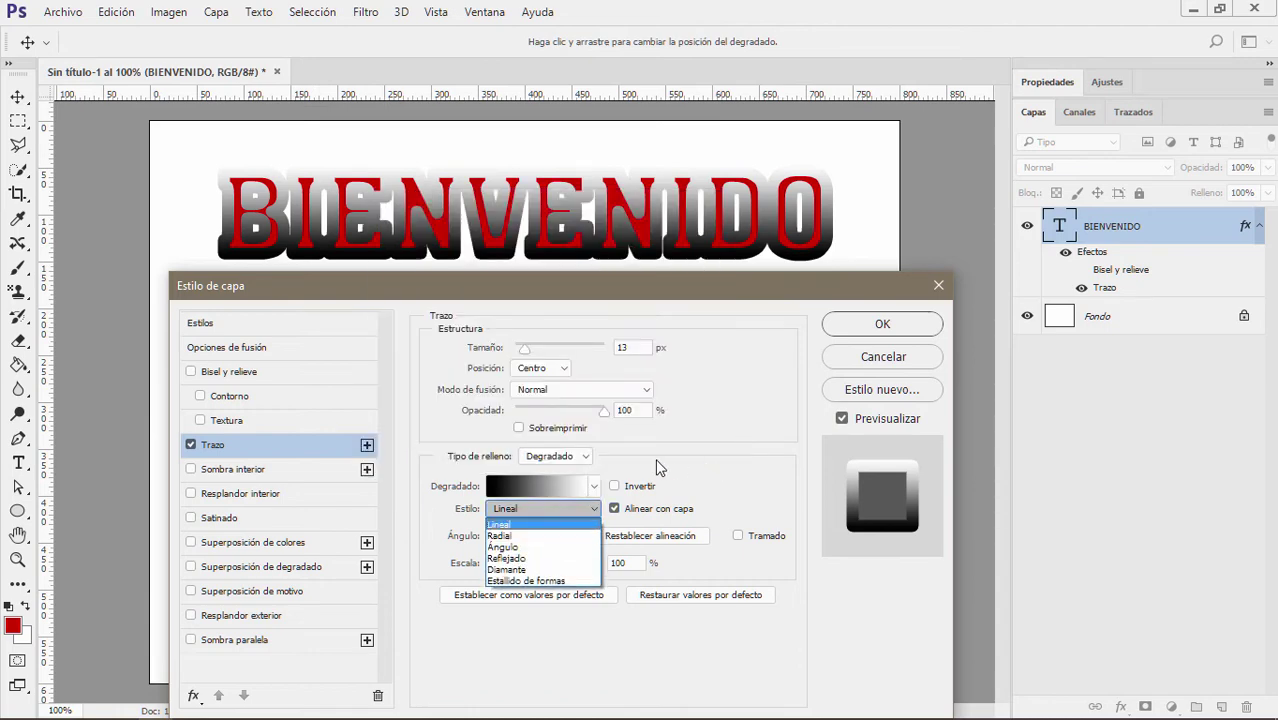
# Try the Motivo fill type on the stroke and look through the available patterns
pyautogui.click(585, 458)
pyautogui.click(585, 458)
pyautogui.click(540, 492)
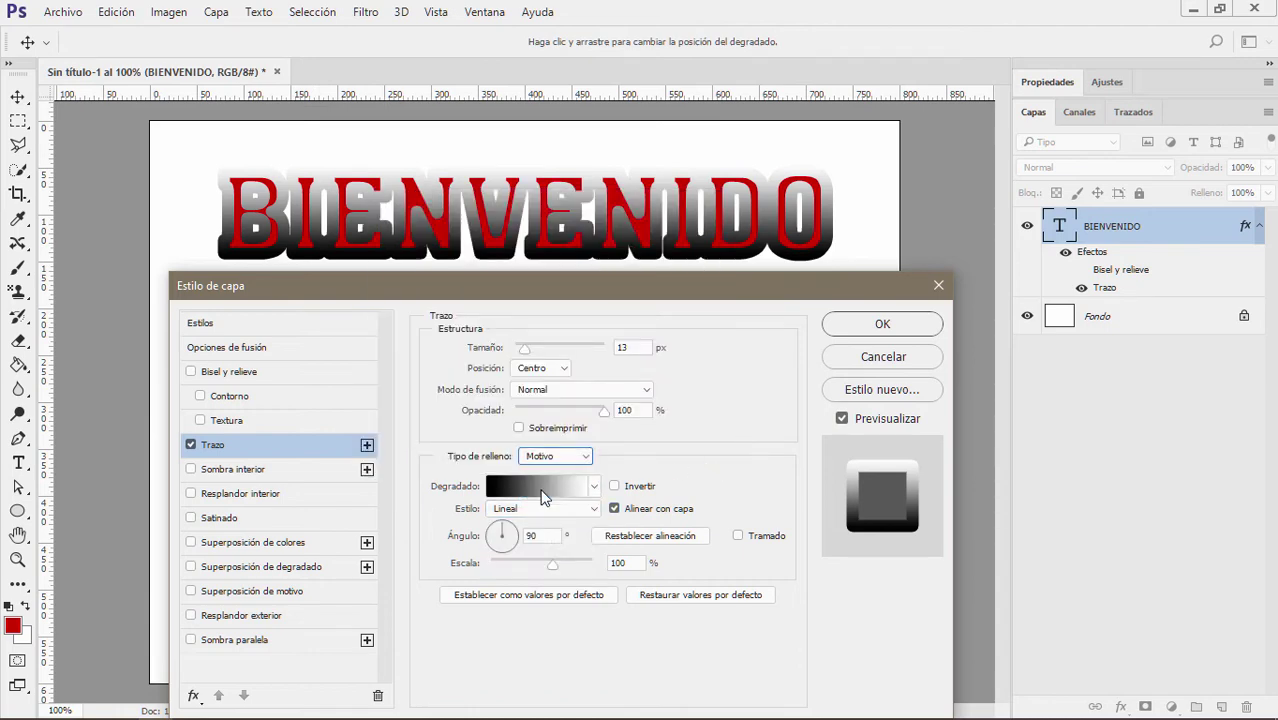
pyautogui.click(532, 505)
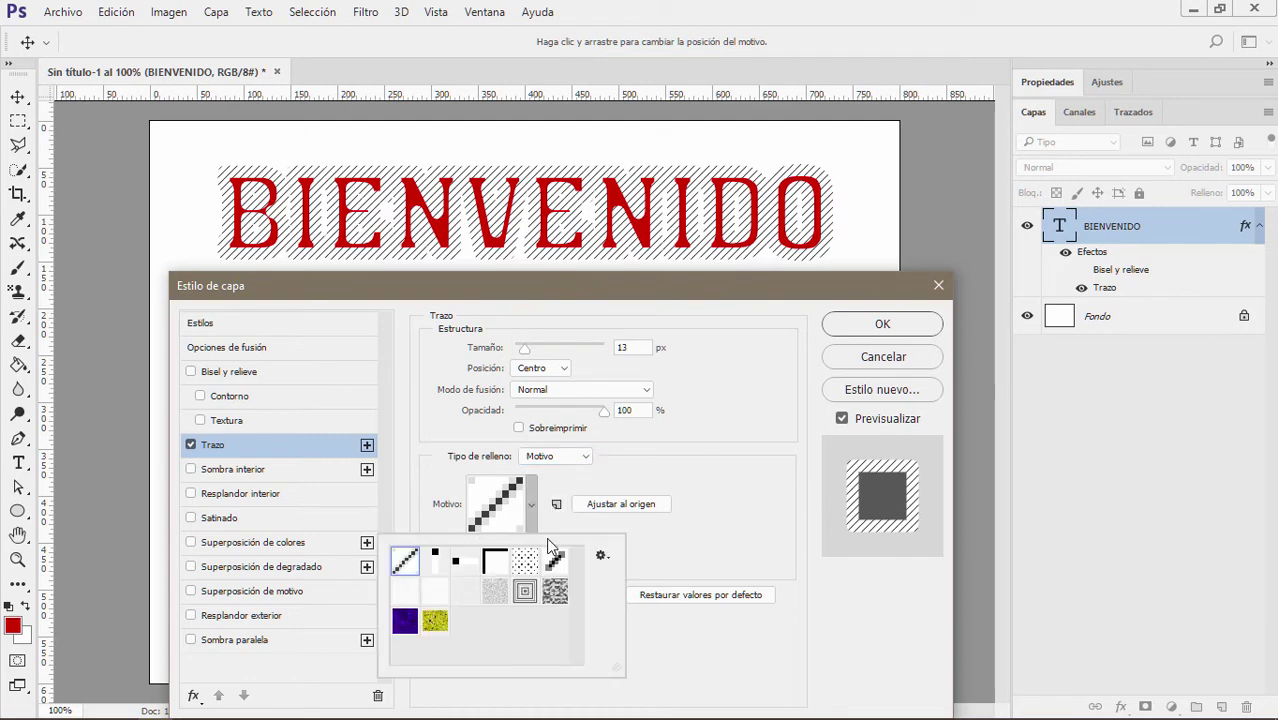
pyautogui.click(716, 672)
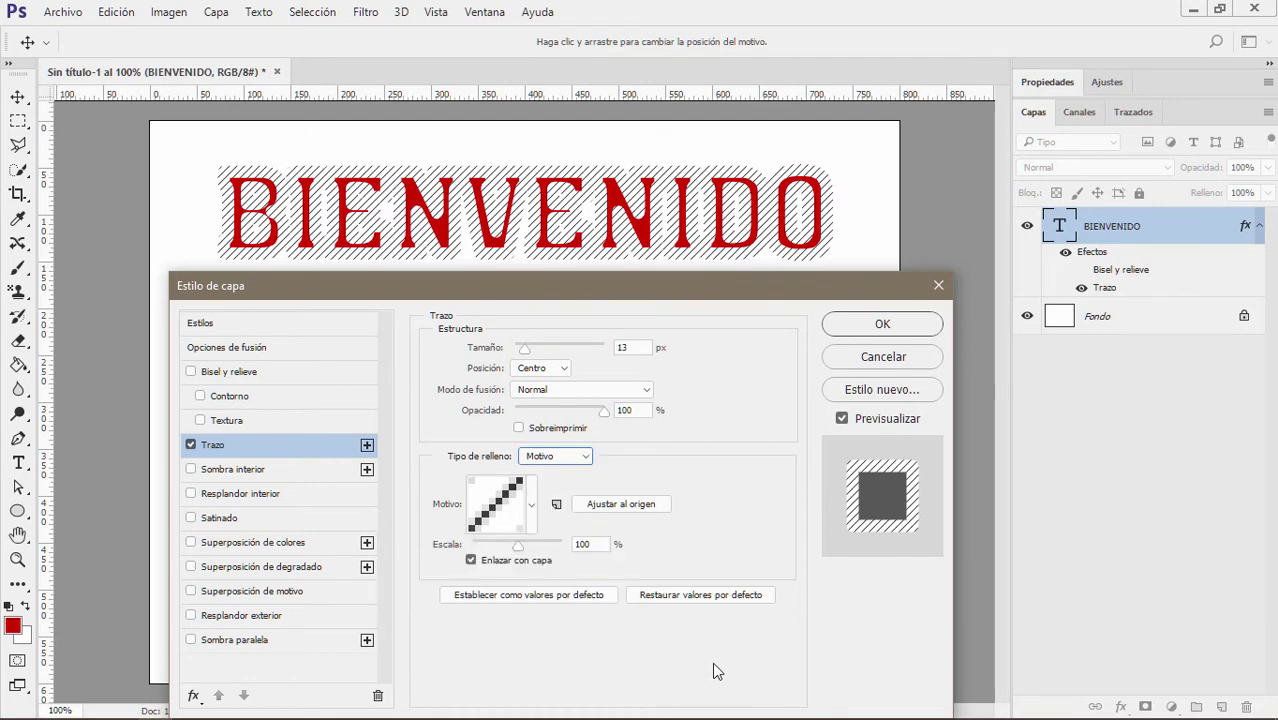
pyautogui.click(531, 506)
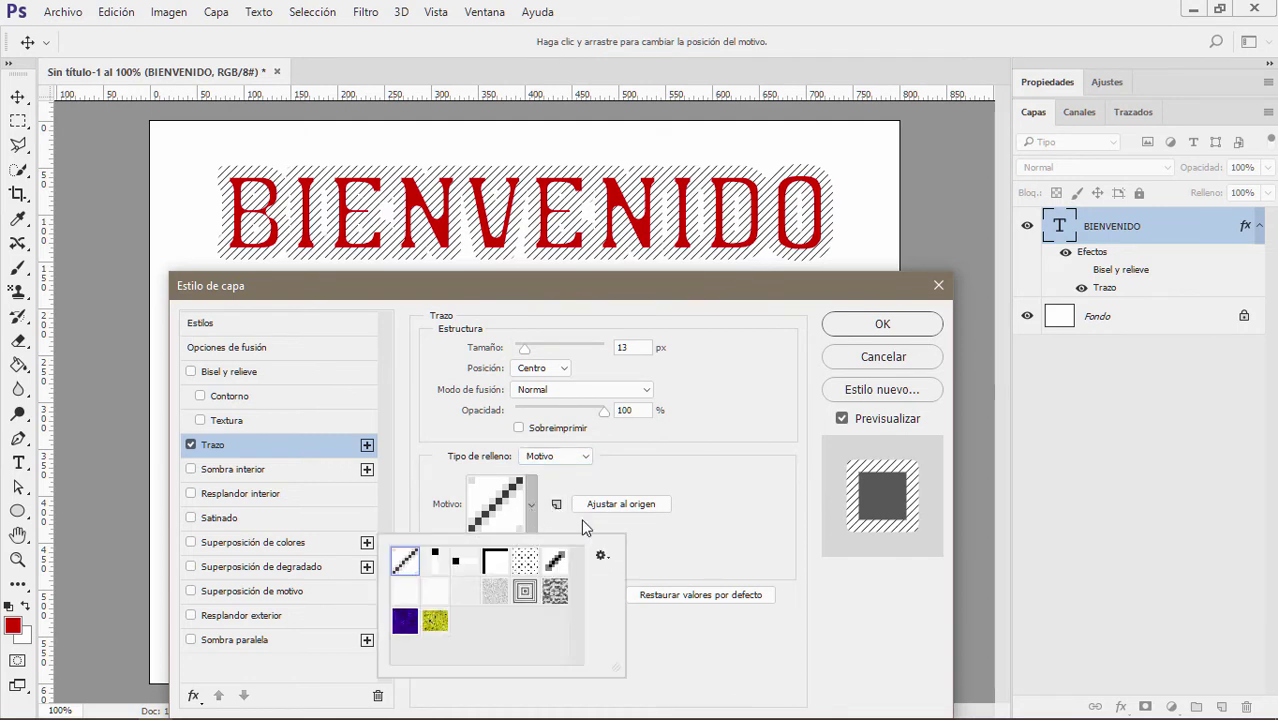
# Return the stroke's fill type to Color and turn off the Trazo effect
pyautogui.click(585, 456)
pyautogui.click(550, 470)
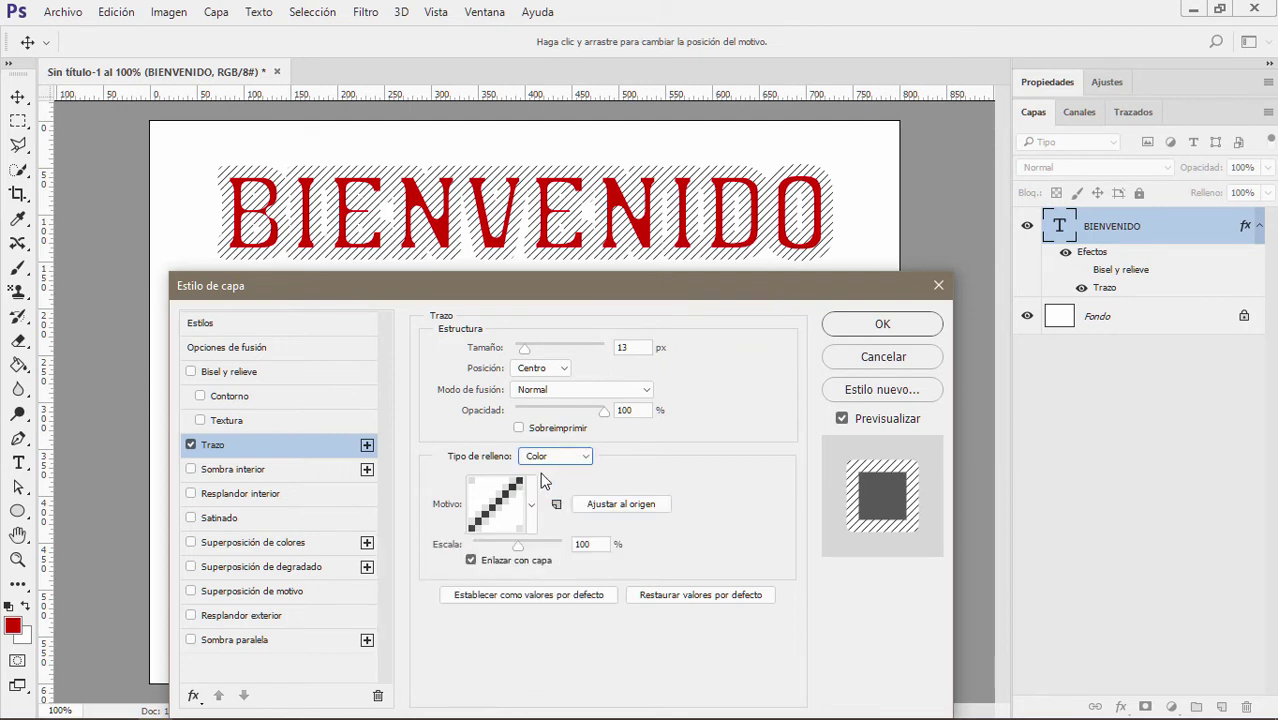
pyautogui.click(191, 445)
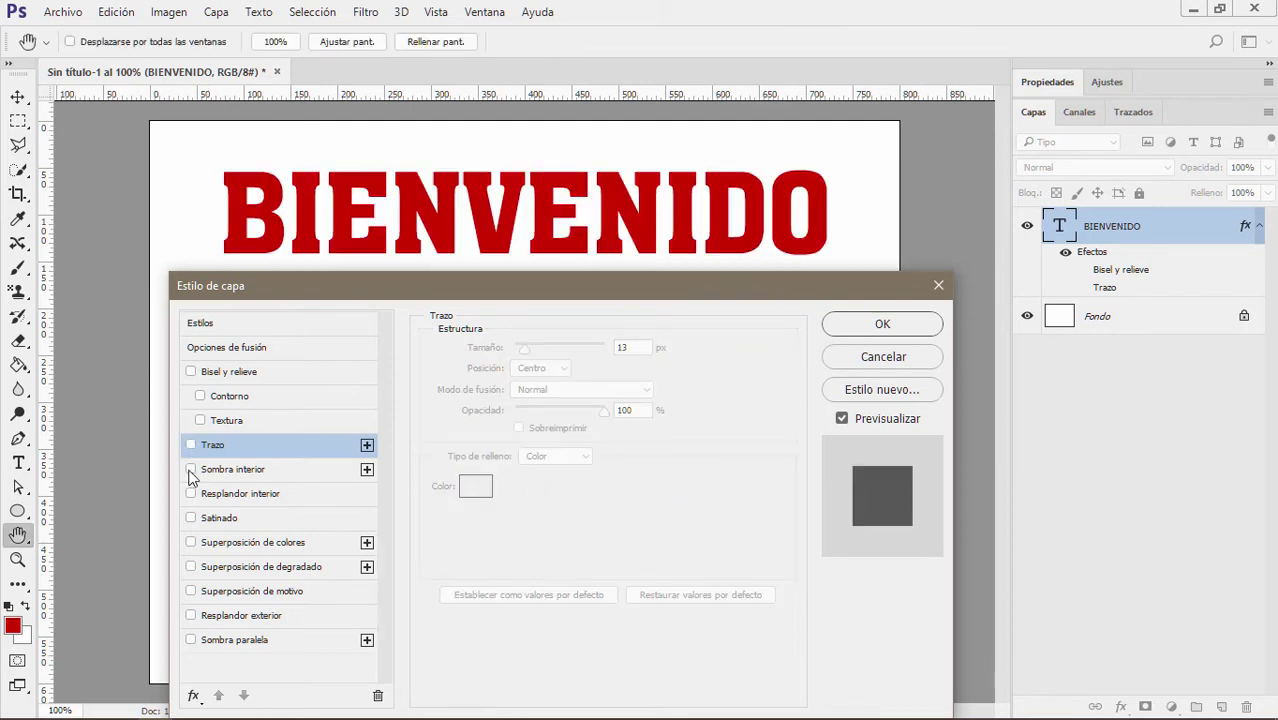
# Enable the Sombra interior effect, reposition the Estilo de capa dialog, and compare the text with and without the inner shadow
pyautogui.click(246, 472)
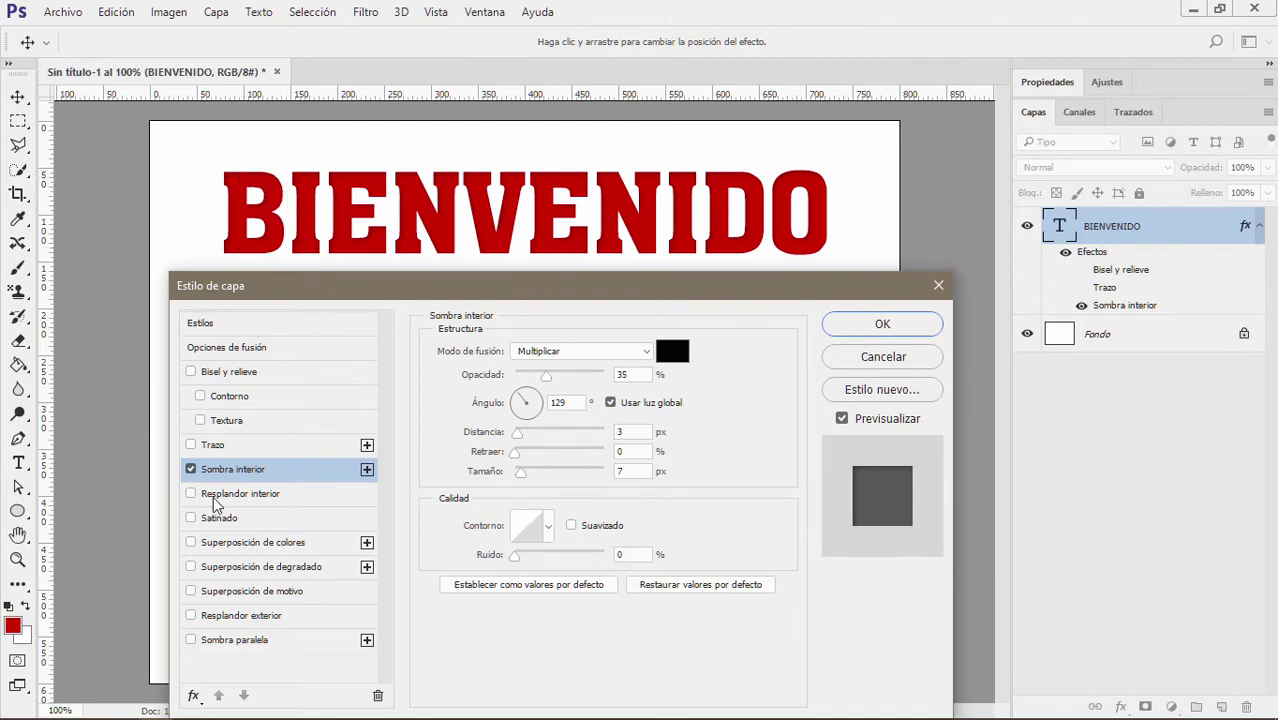
pyautogui.click(191, 470)
pyautogui.click(191, 470)
pyautogui.moveTo(560, 296); pyautogui.dragTo(532, 284)
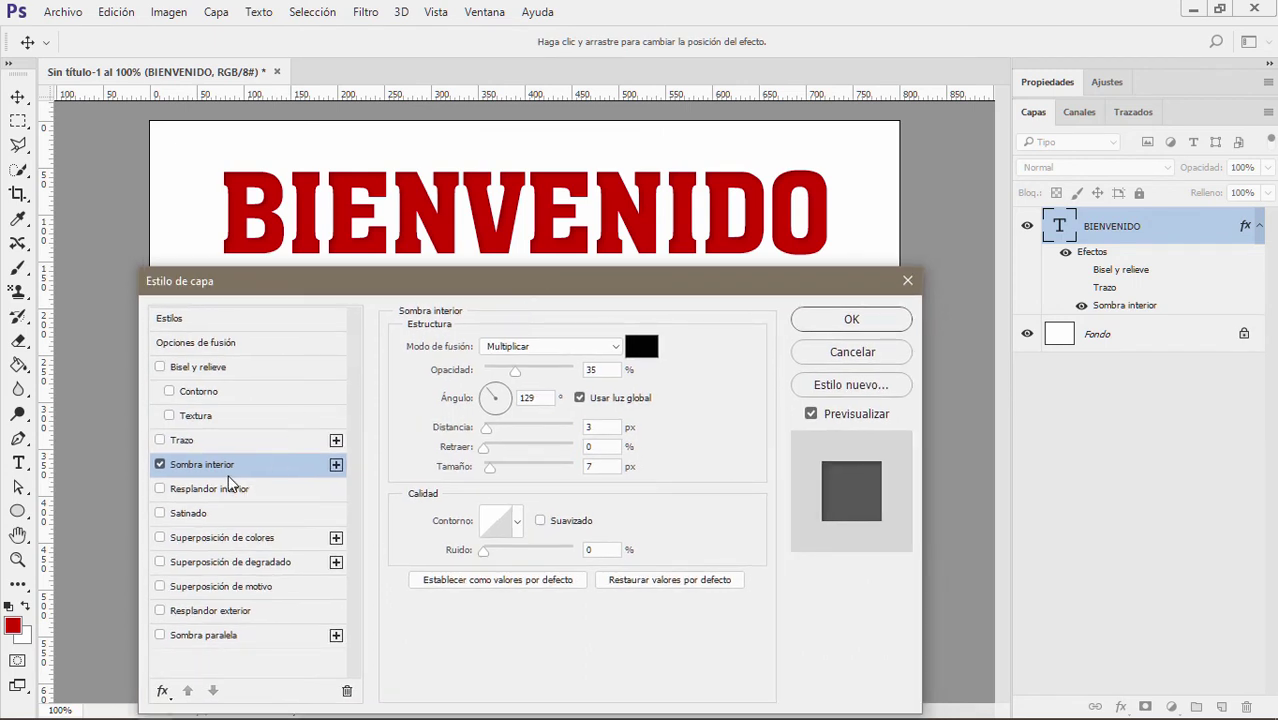
pyautogui.click(172, 470)
pyautogui.click(172, 470)
# Set the inner shadow's opacity to 100%, distance to 10 px, Retraer to 15%, size to 9 px and blend mode to Normal
pyautogui.moveTo(518, 374); pyautogui.dragTo(582, 379)
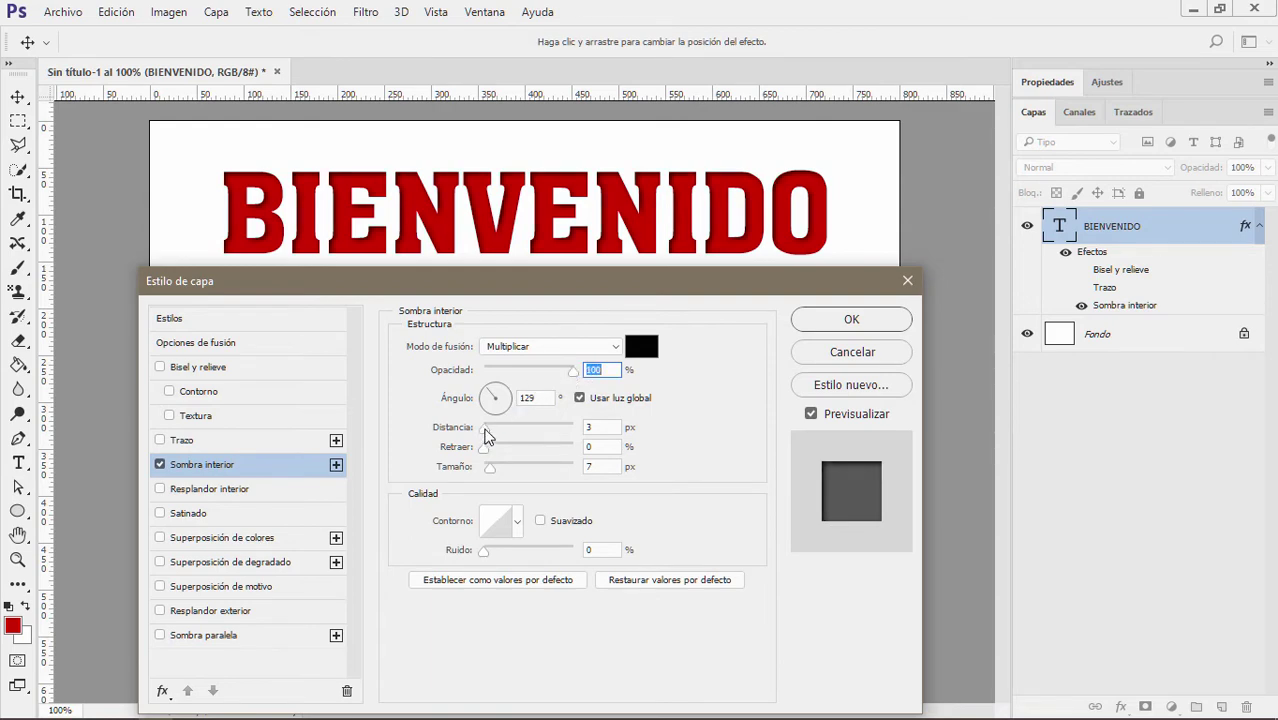
pyautogui.moveTo(487, 436); pyautogui.dragTo(490, 472)
pyautogui.click(160, 465)
pyautogui.click(160, 465)
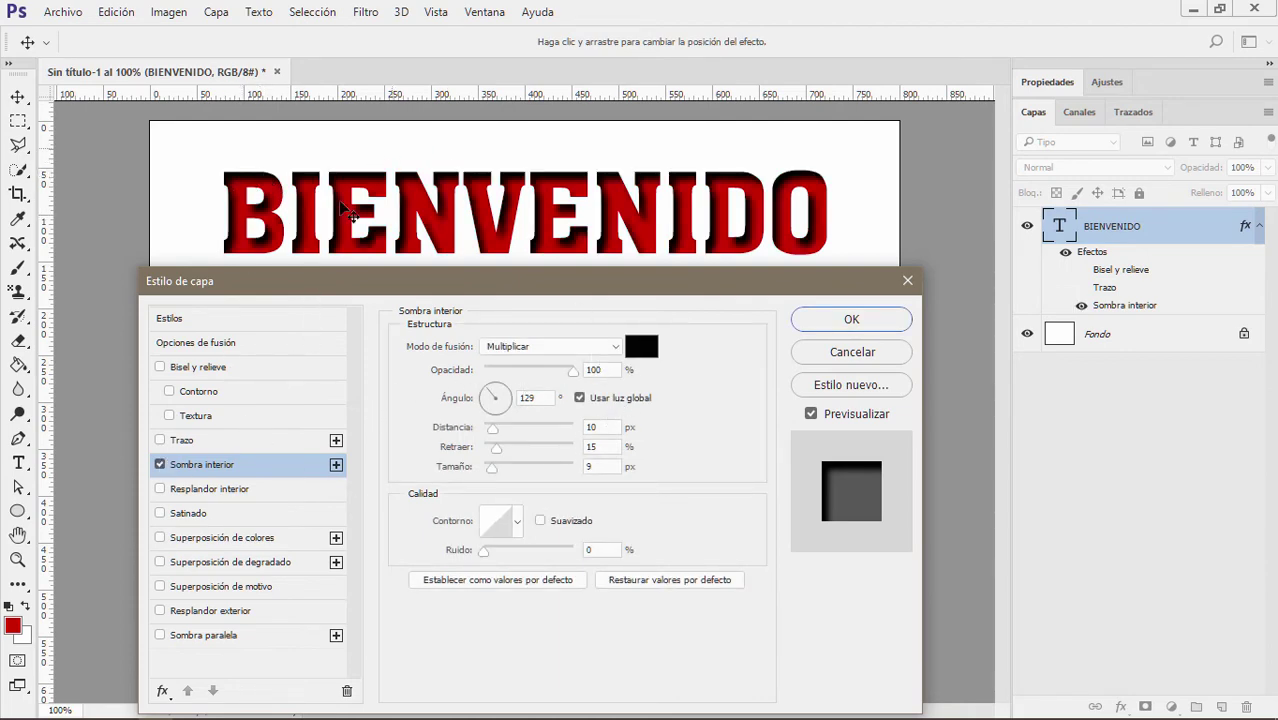
pyautogui.click(615, 347)
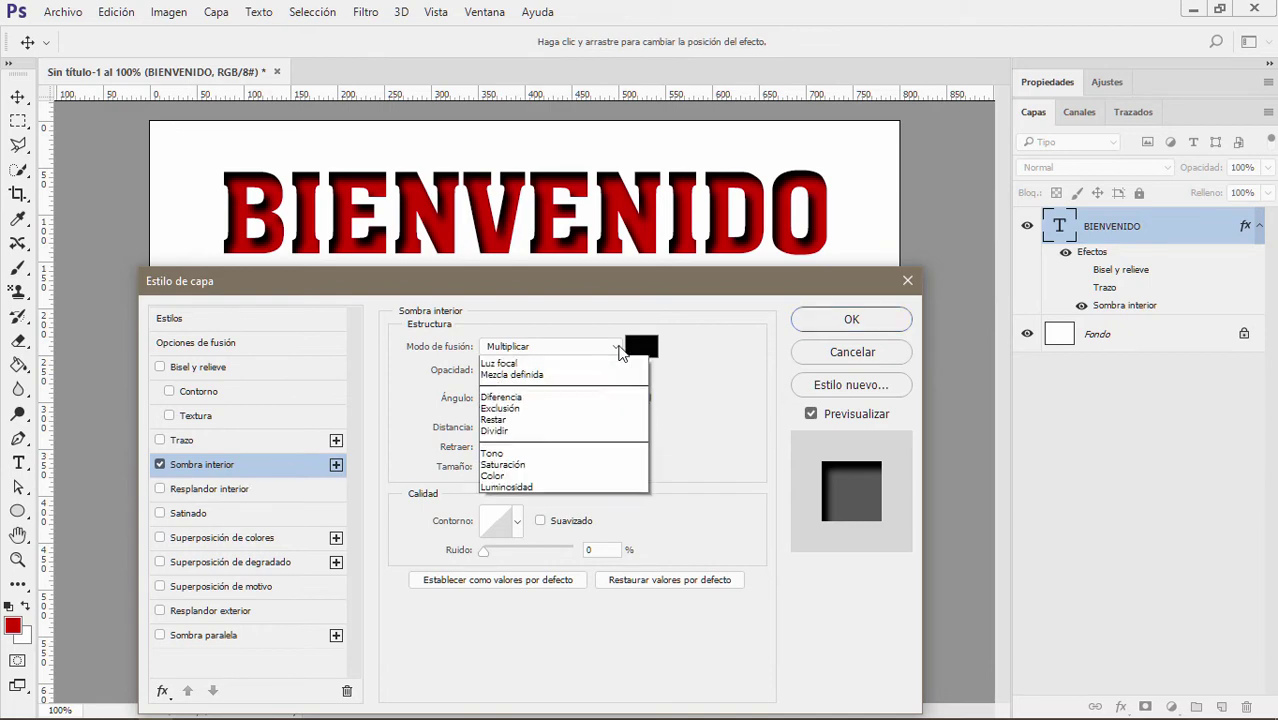
pyautogui.click(548, 374)
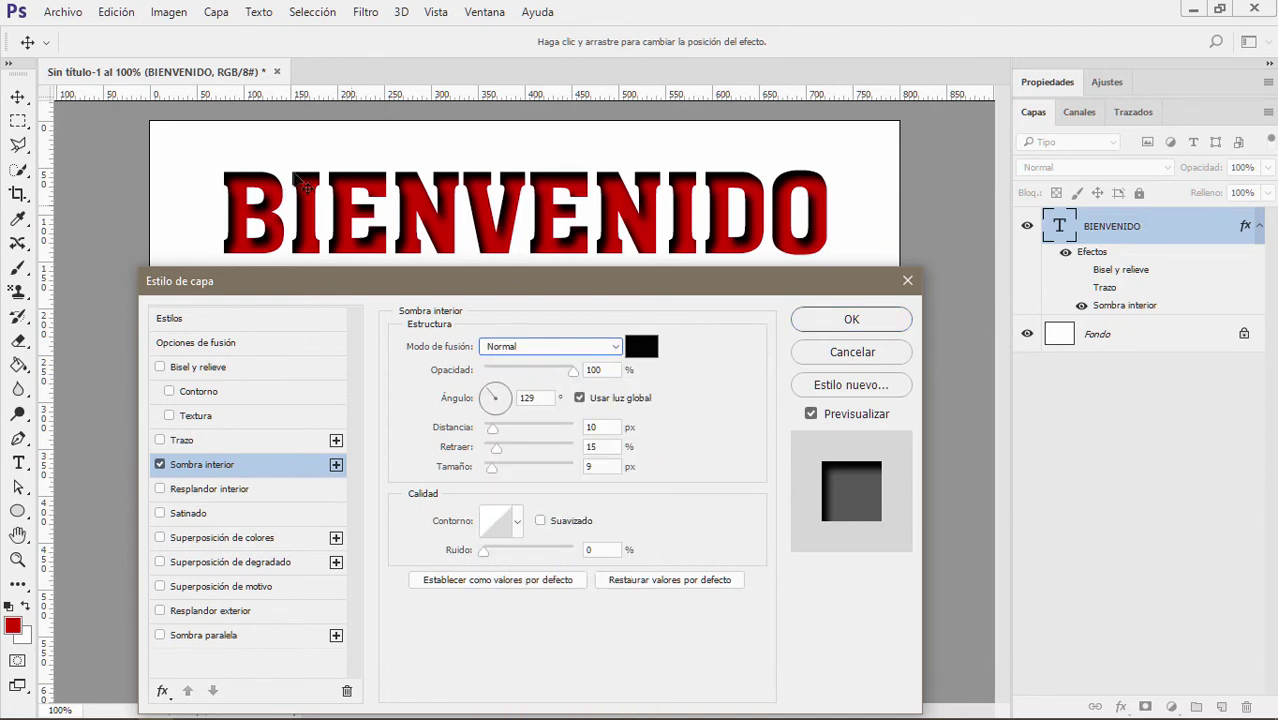
# Replace Sombra interior with Resplandor interior, comparing the two effects on the text, and set the inner glow's opacity to 79%
pyautogui.click(160, 465)
pyautogui.click(178, 489)
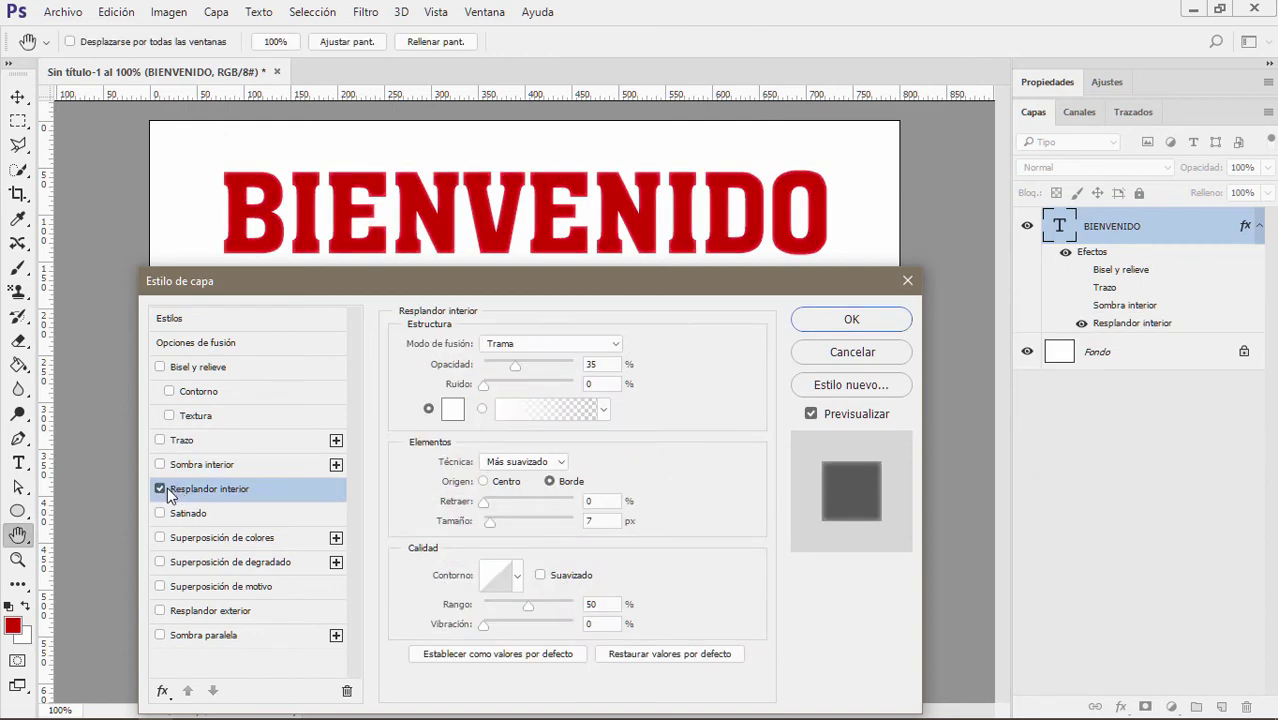
pyautogui.click(161, 489)
pyautogui.click(160, 465)
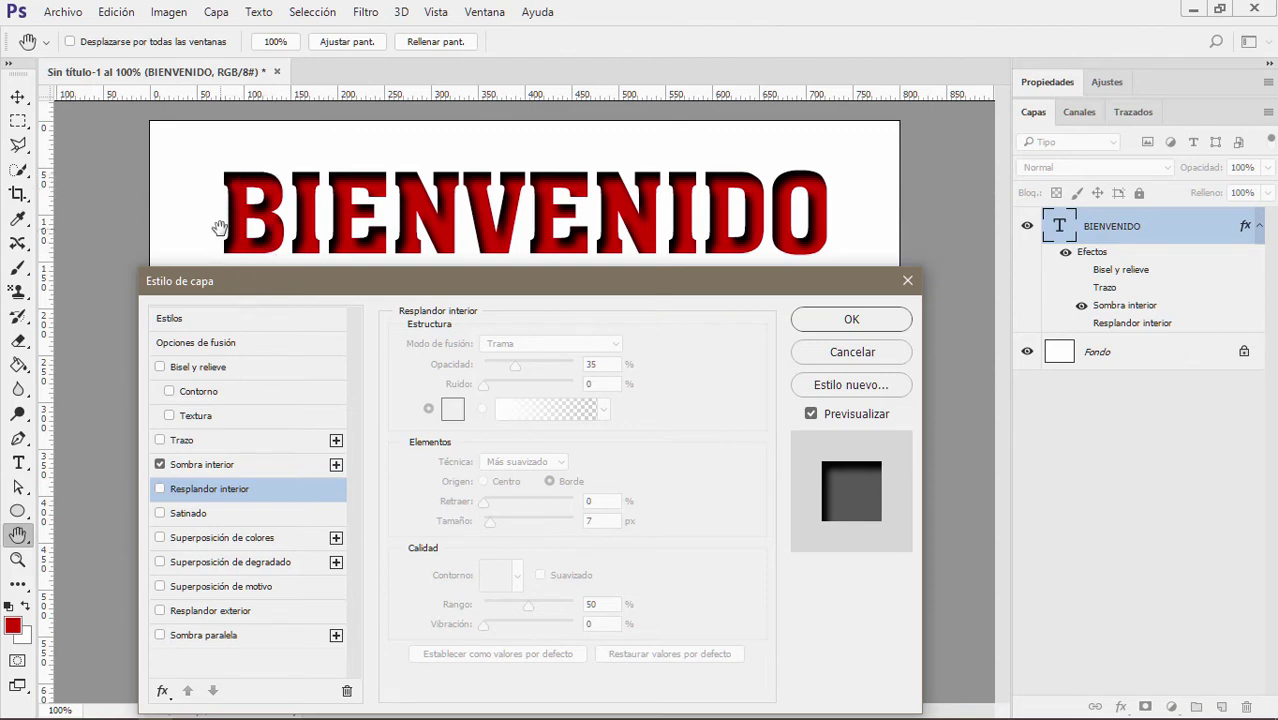
pyautogui.click(160, 465)
pyautogui.click(160, 489)
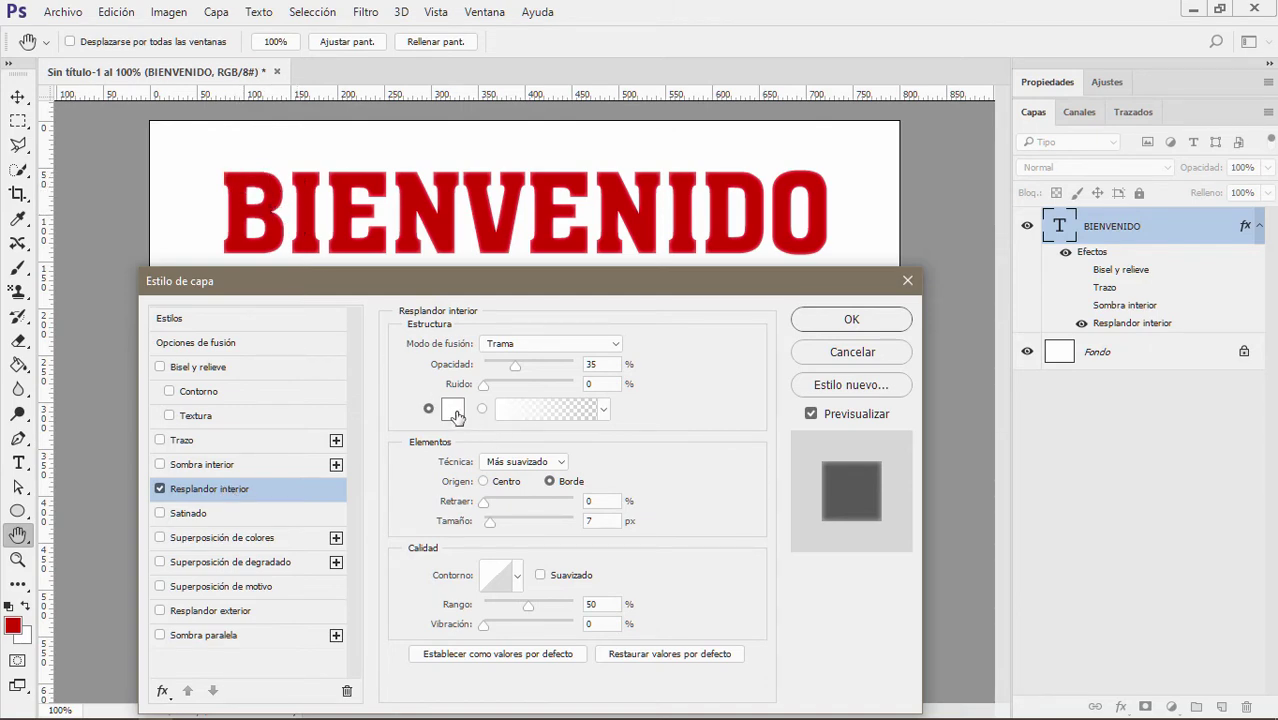
pyautogui.moveTo(517, 372); pyautogui.dragTo(554, 376)
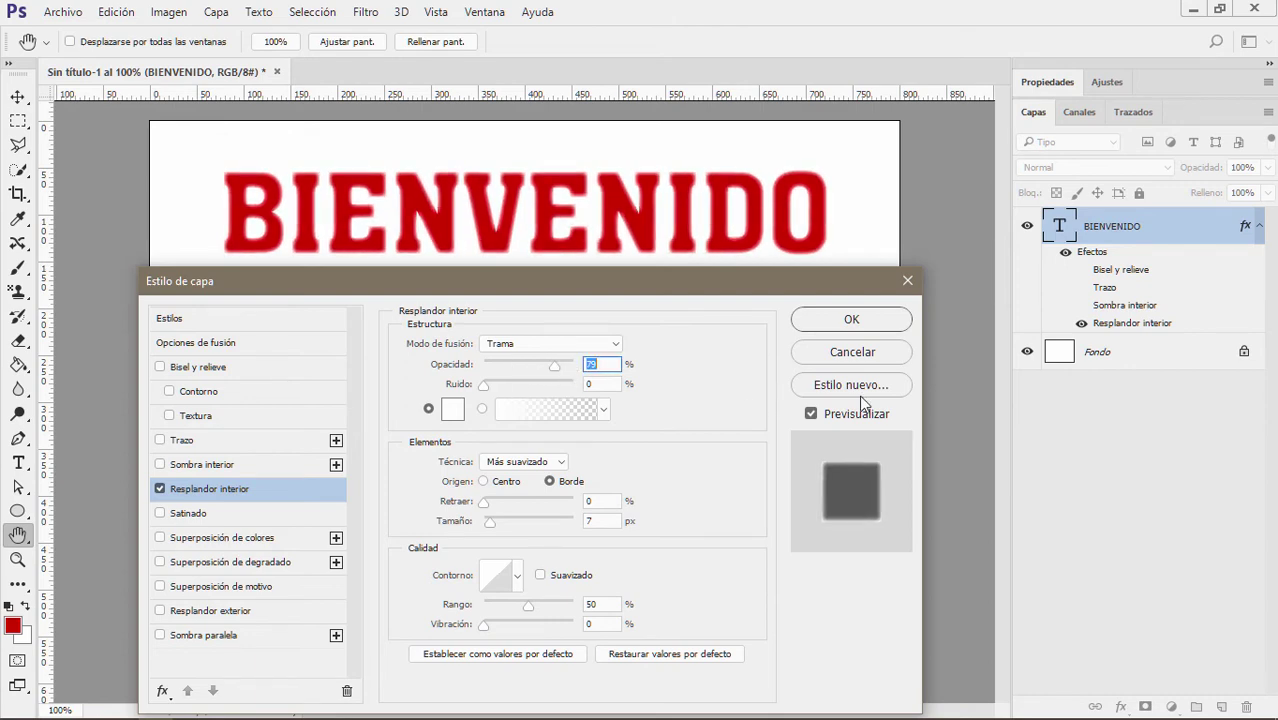
# Discard the layer style changes and fill a new layer between the text and Fondo with black
pyautogui.click(851, 352)
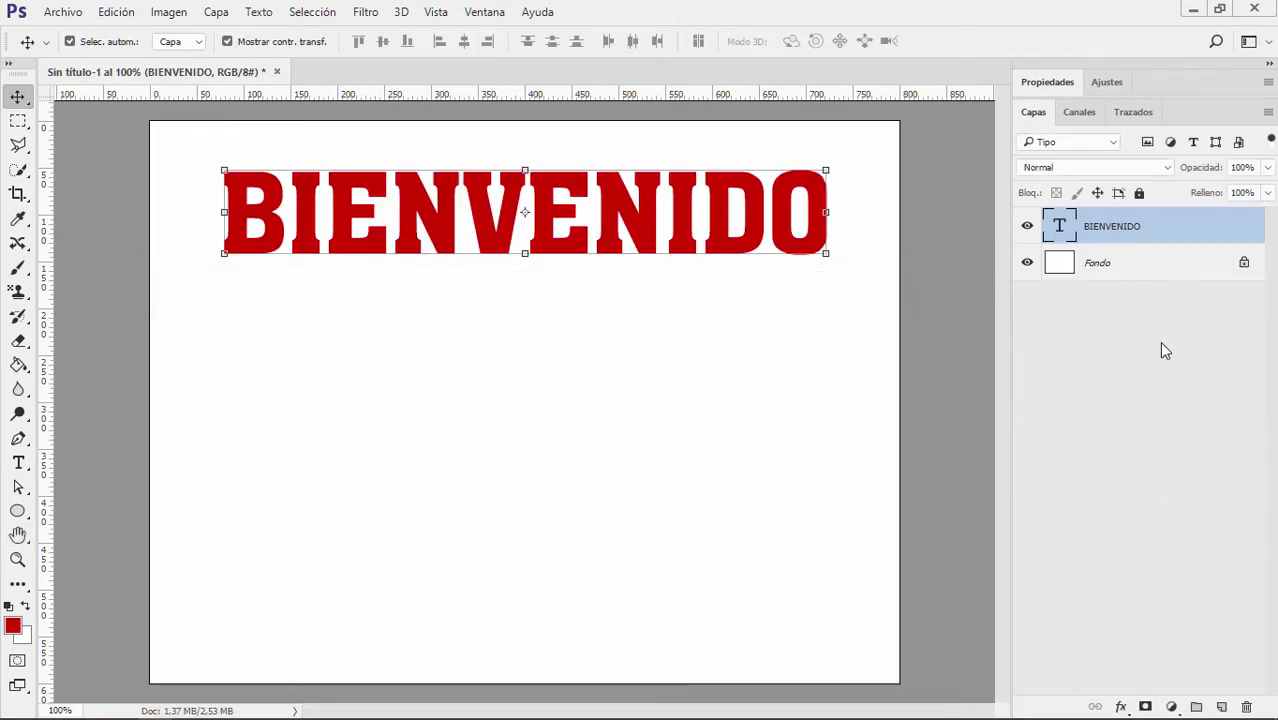
pyautogui.click(1150, 264)
pyautogui.click(1221, 706)
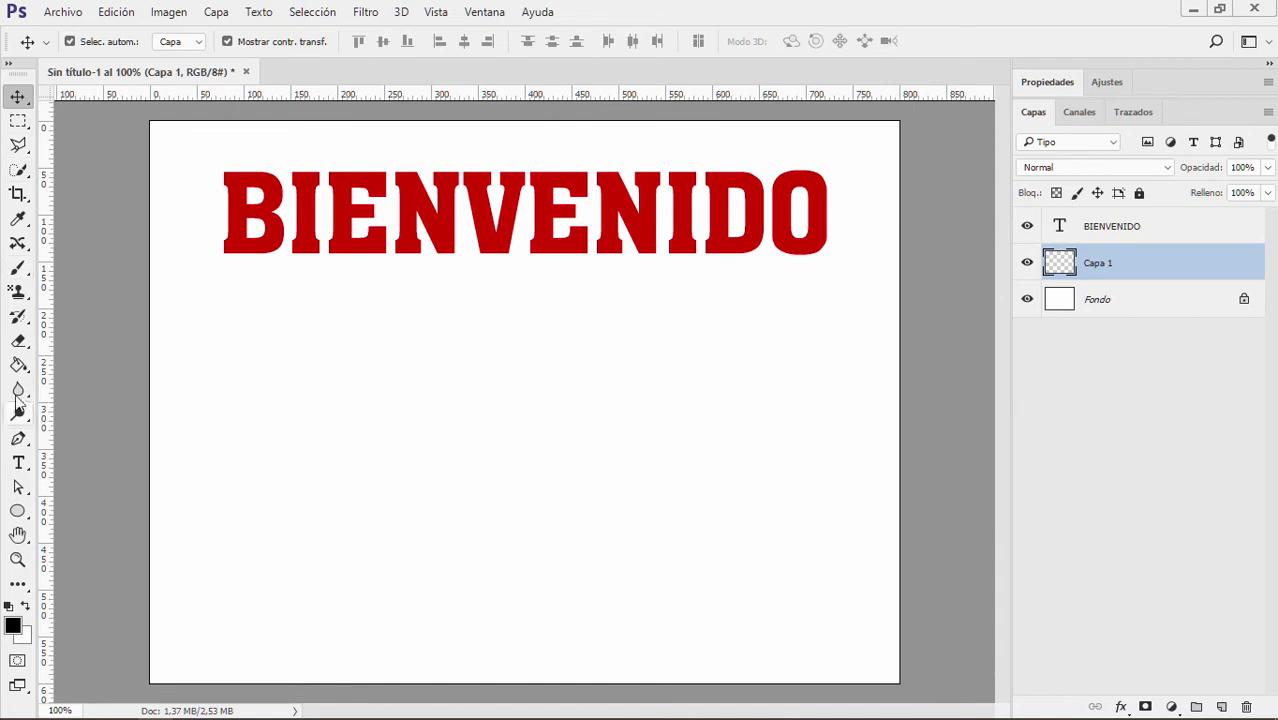
pyautogui.click(18, 365)
pyautogui.click(279, 473)
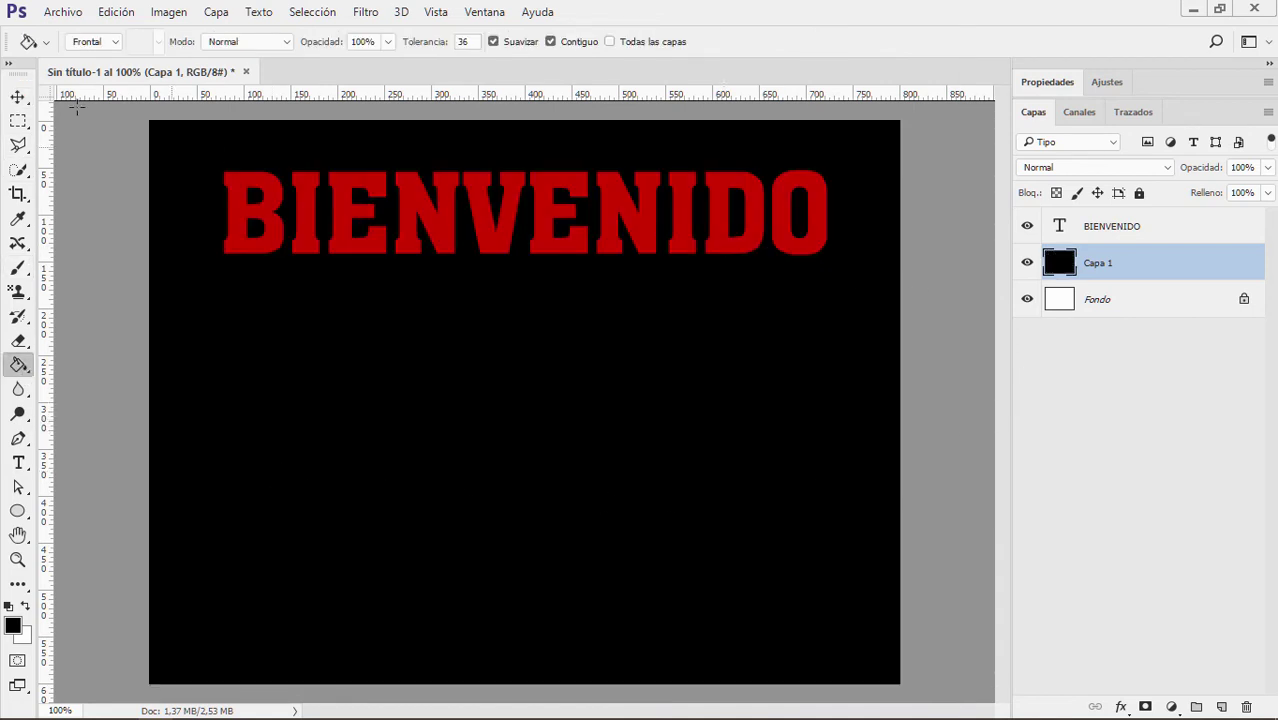
# Select the BIENVENIDO text and add a Resplandor interior layer effect to it
pyautogui.click(17, 96)
pyautogui.click(420, 193)
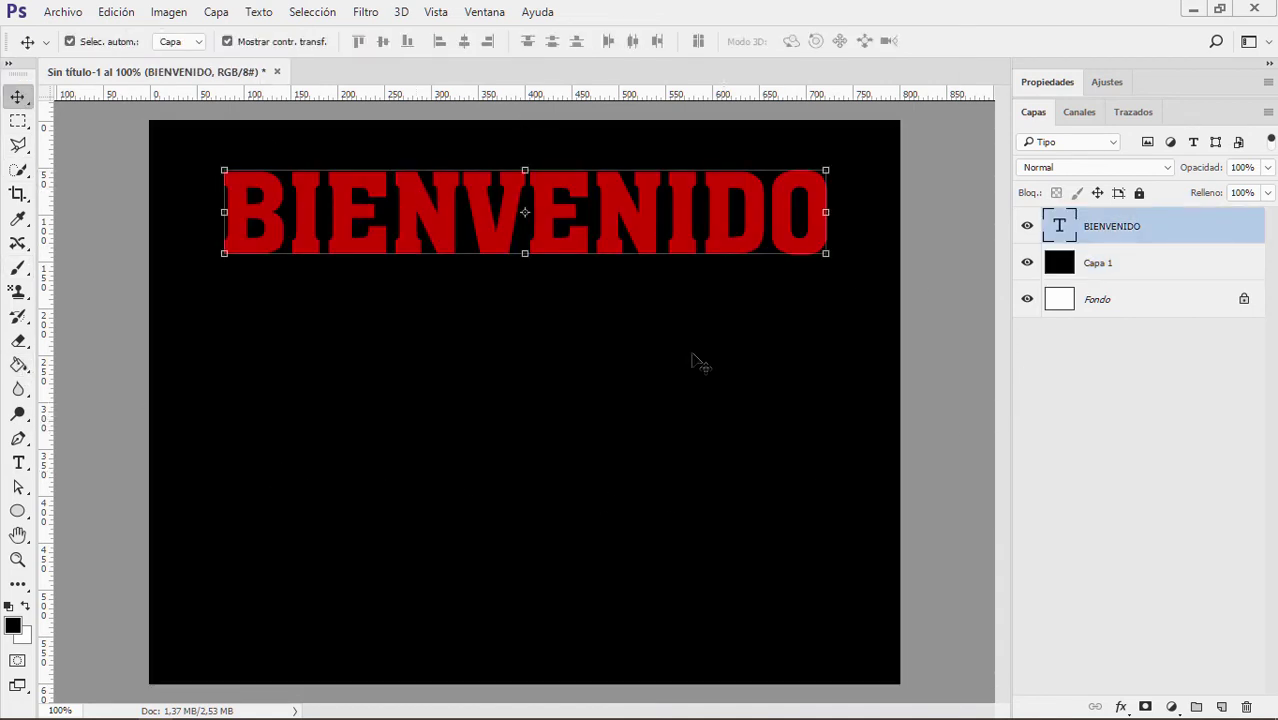
pyautogui.click(1121, 707)
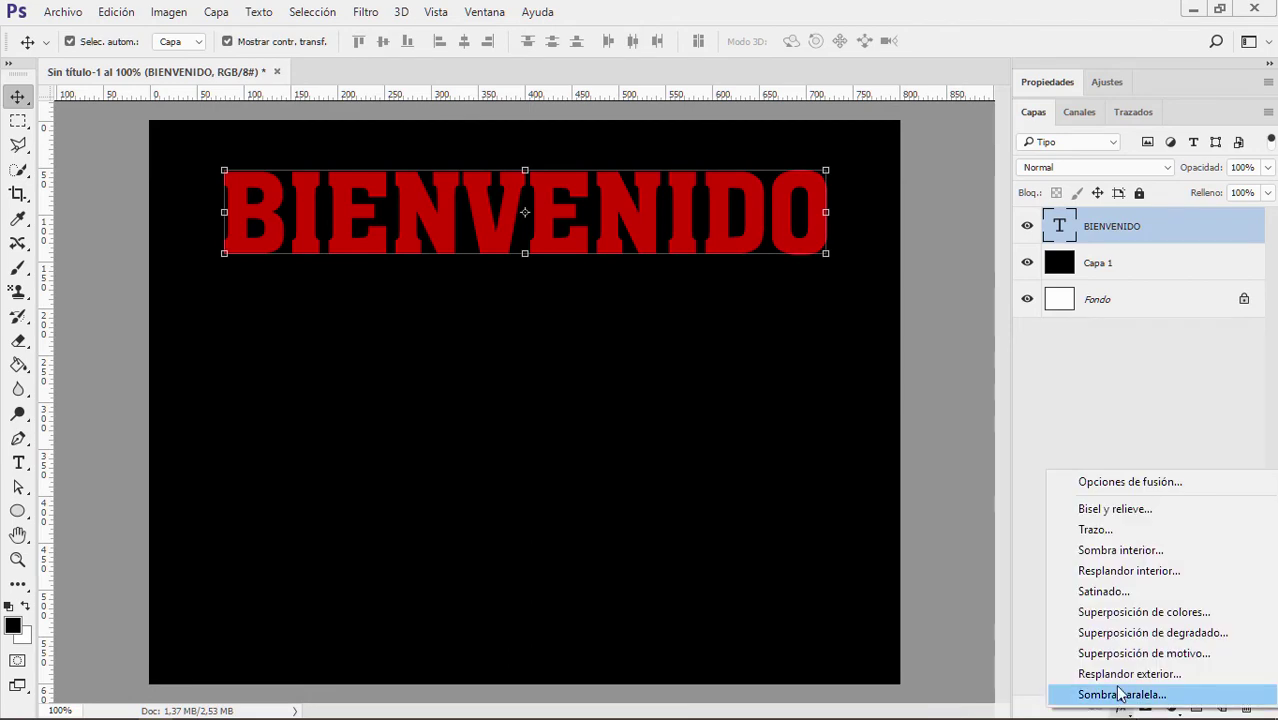
pyautogui.click(1143, 572)
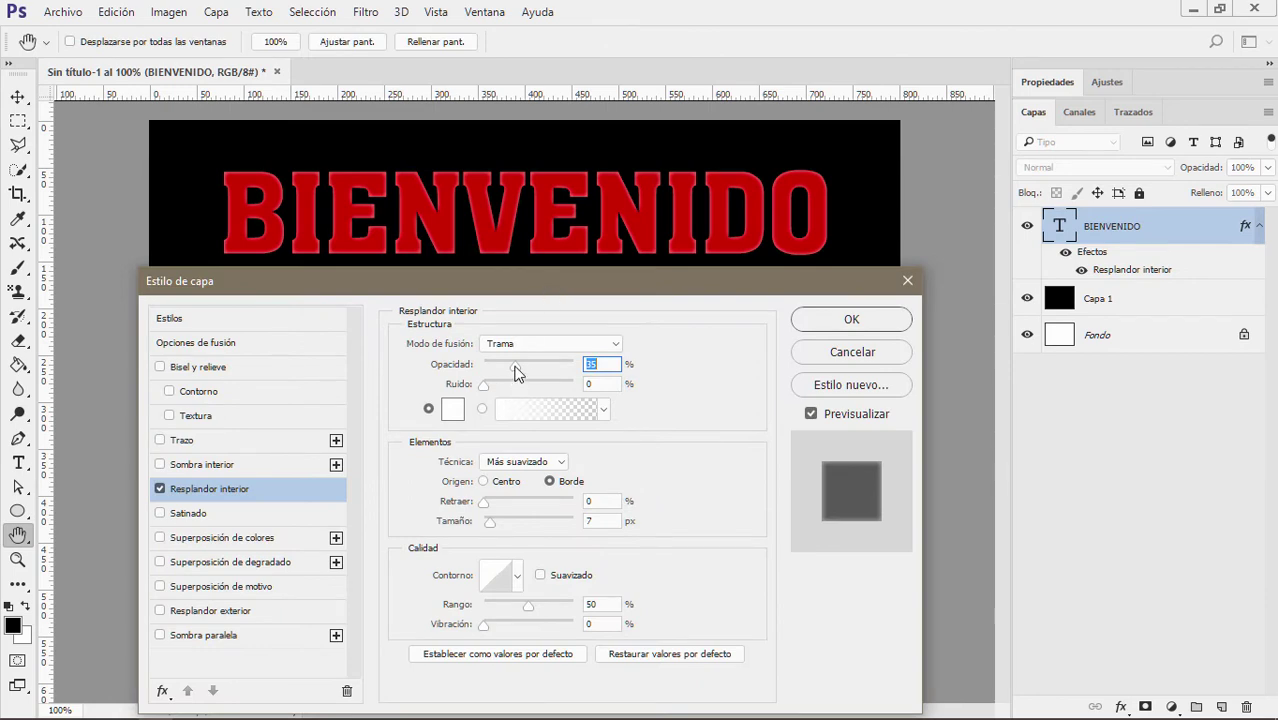
# Set the inner glow's opacity to 100%, Ruido to 21%, Retraer to 69% and size to 6 px
pyautogui.moveTo(514, 366); pyautogui.dragTo(572, 368)
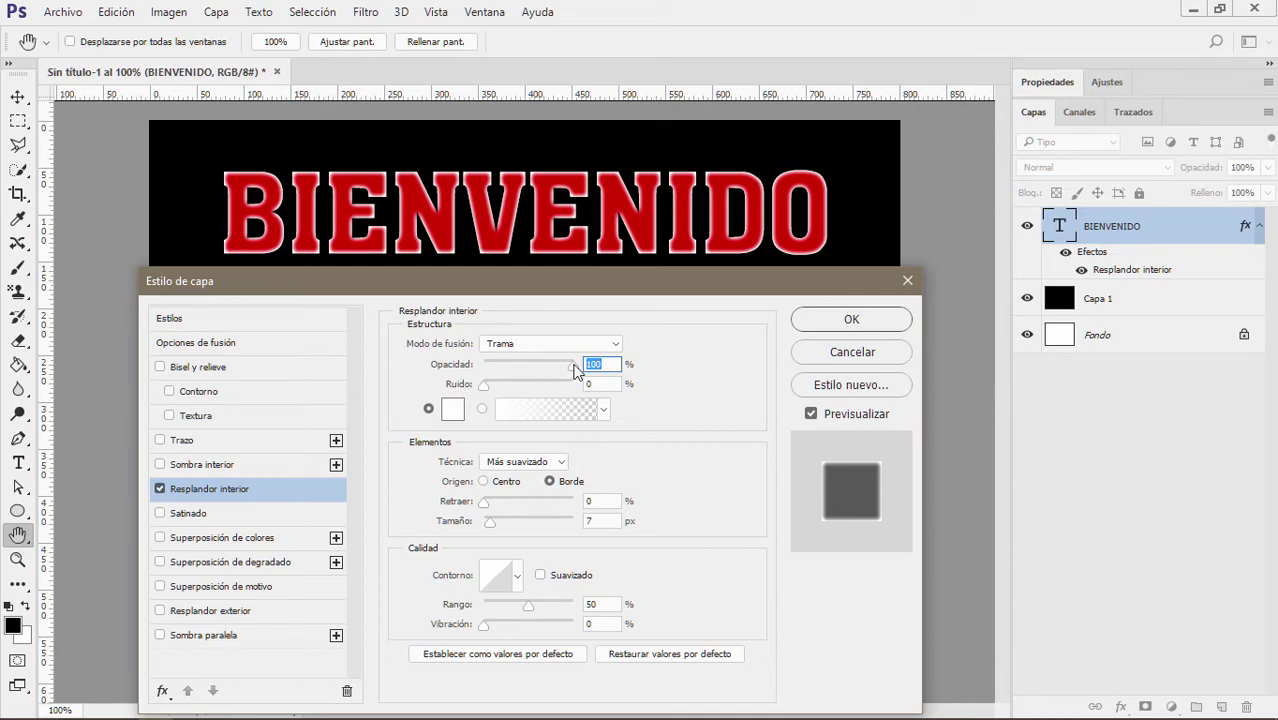
pyautogui.moveTo(574, 366)
pyautogui.mouseDown()
pyautogui.moveTo(518, 368)
pyautogui.moveTo(582, 364)
pyautogui.mouseUp()
pyautogui.moveTo(485, 386)
pyautogui.mouseDown()
pyautogui.moveTo(584, 389)
pyautogui.moveTo(490, 398)
pyautogui.moveTo(503, 387)
pyautogui.mouseUp()
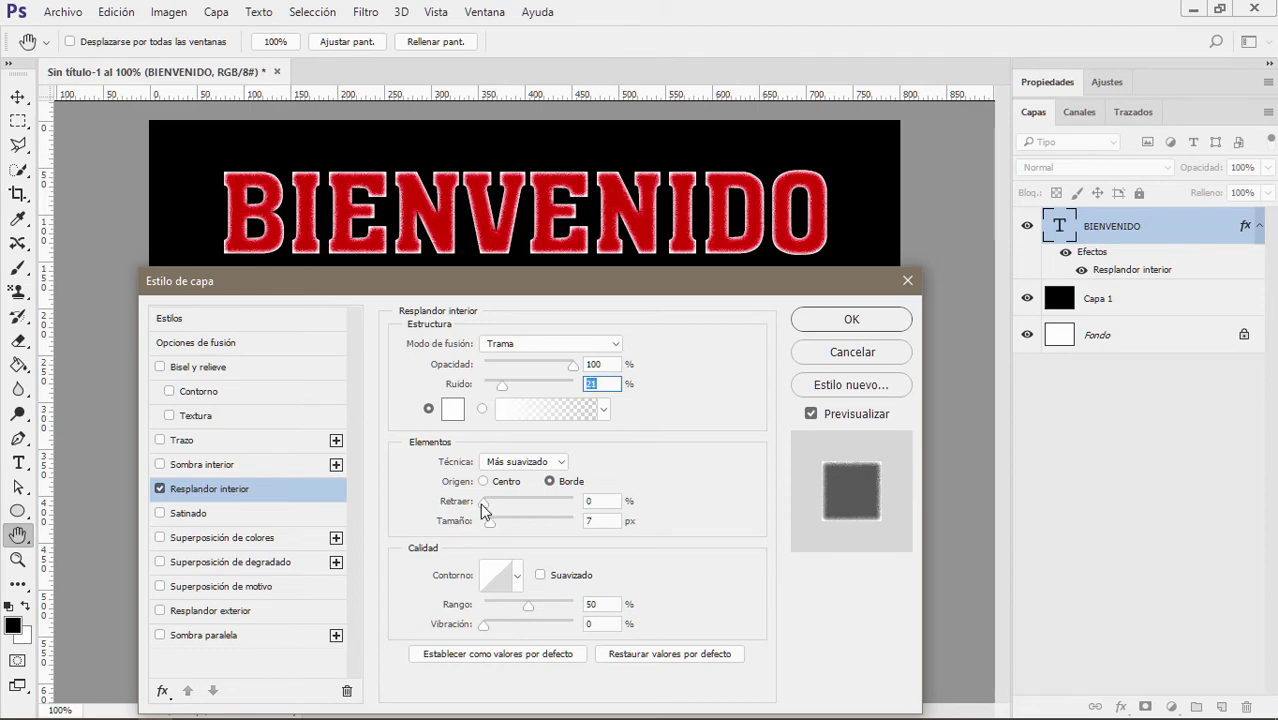
pyautogui.moveTo(481, 507)
pyautogui.mouseDown()
pyautogui.moveTo(547, 499)
pyautogui.moveTo(491, 521)
pyautogui.mouseUp()
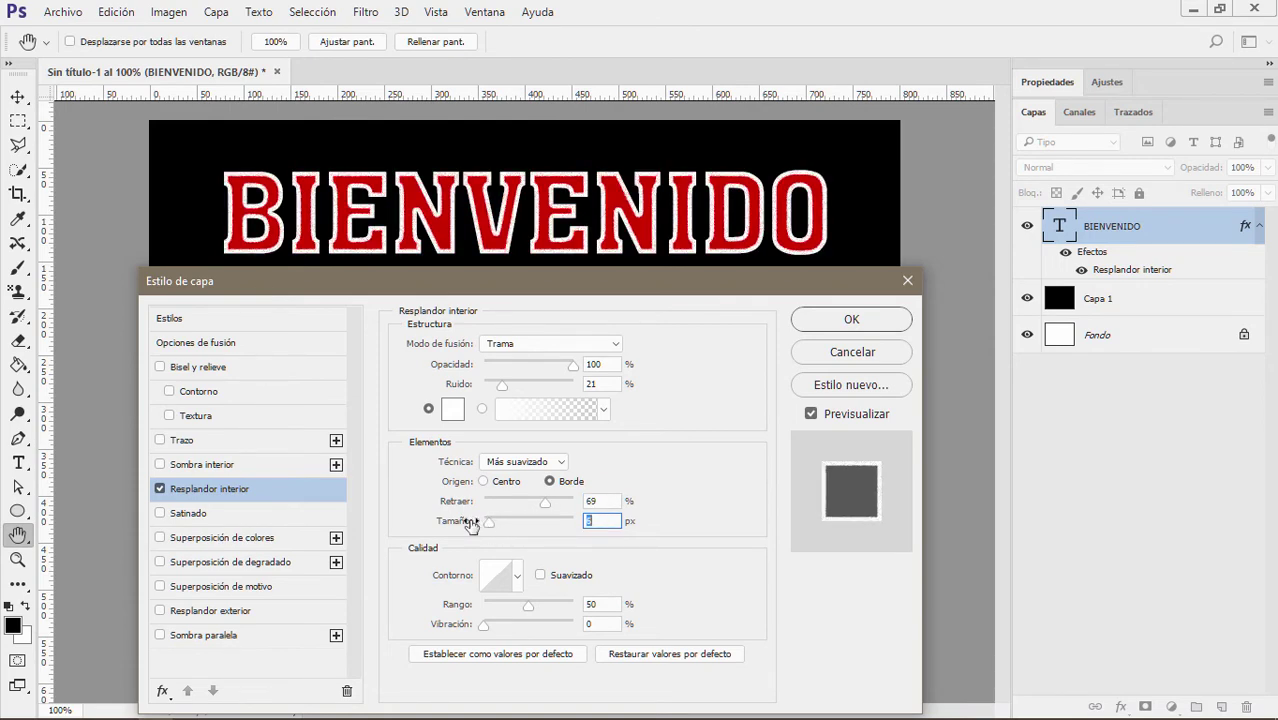
# Replace Resplandor interior with Satinado, setting blend mode Normal, opacity 75% and angle 90°, and reduce its size
pyautogui.click(160, 489)
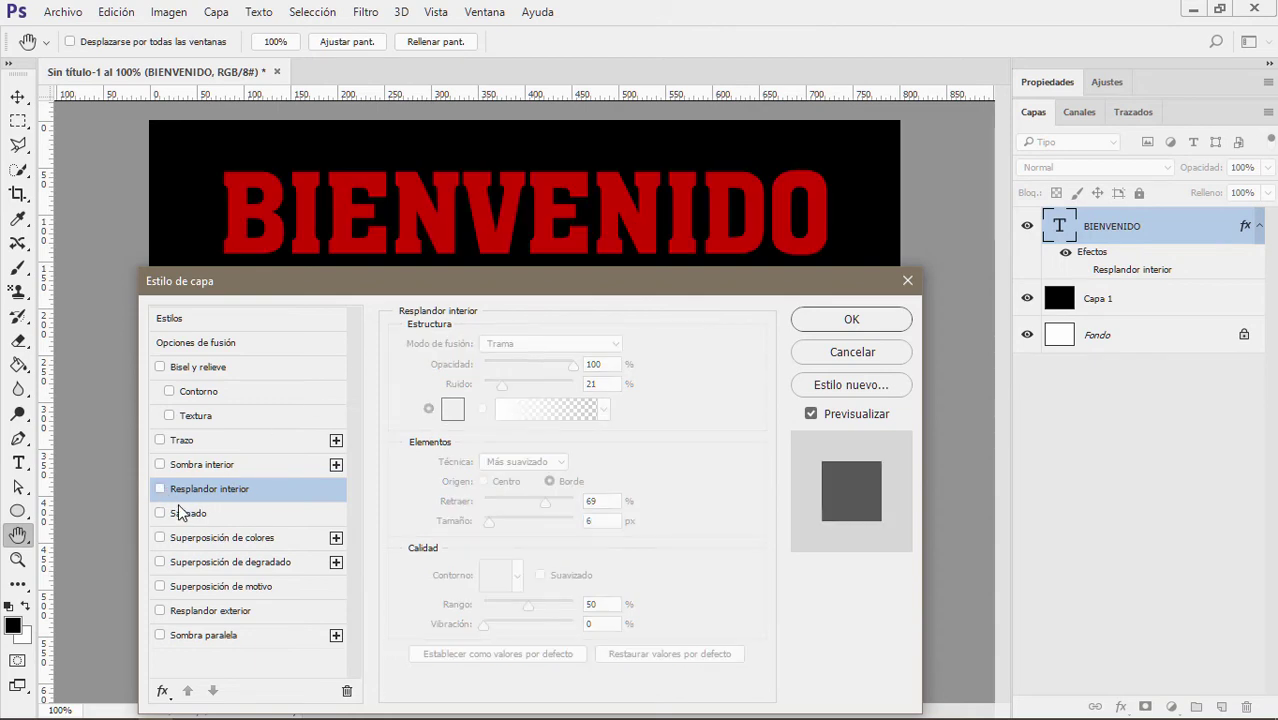
pyautogui.click(182, 513)
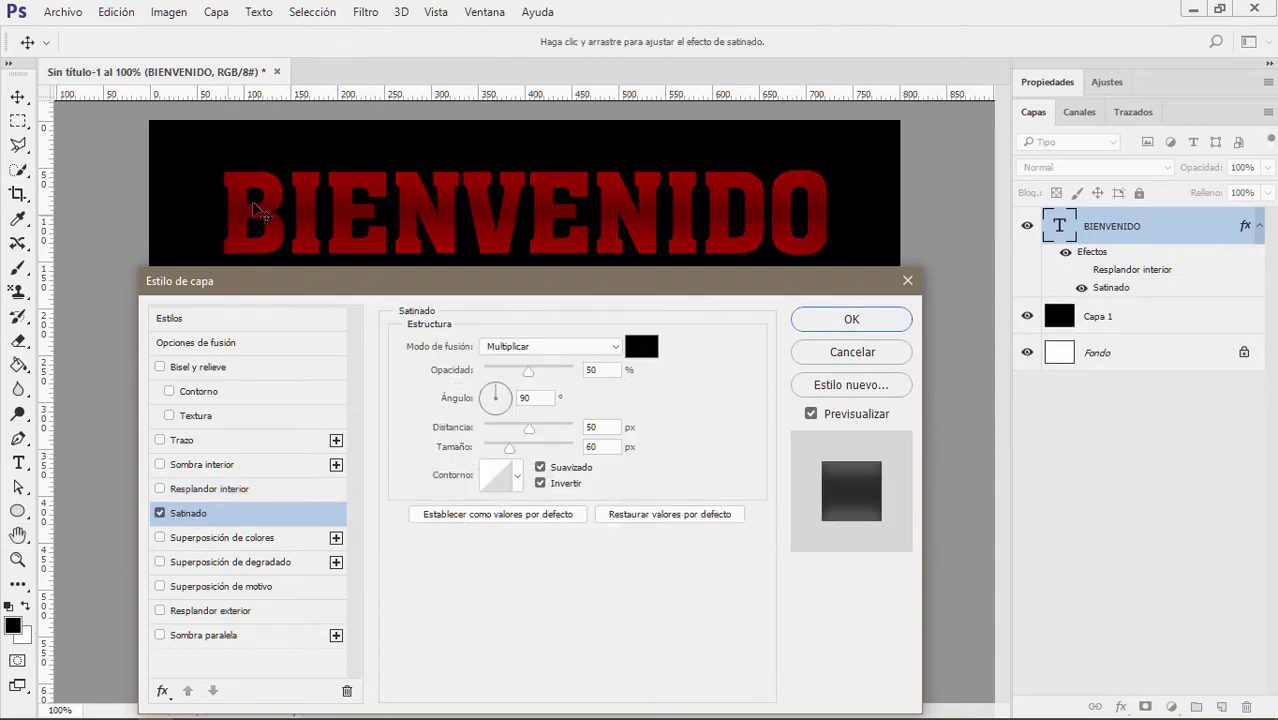
pyautogui.click(617, 347)
pyautogui.click(519, 356)
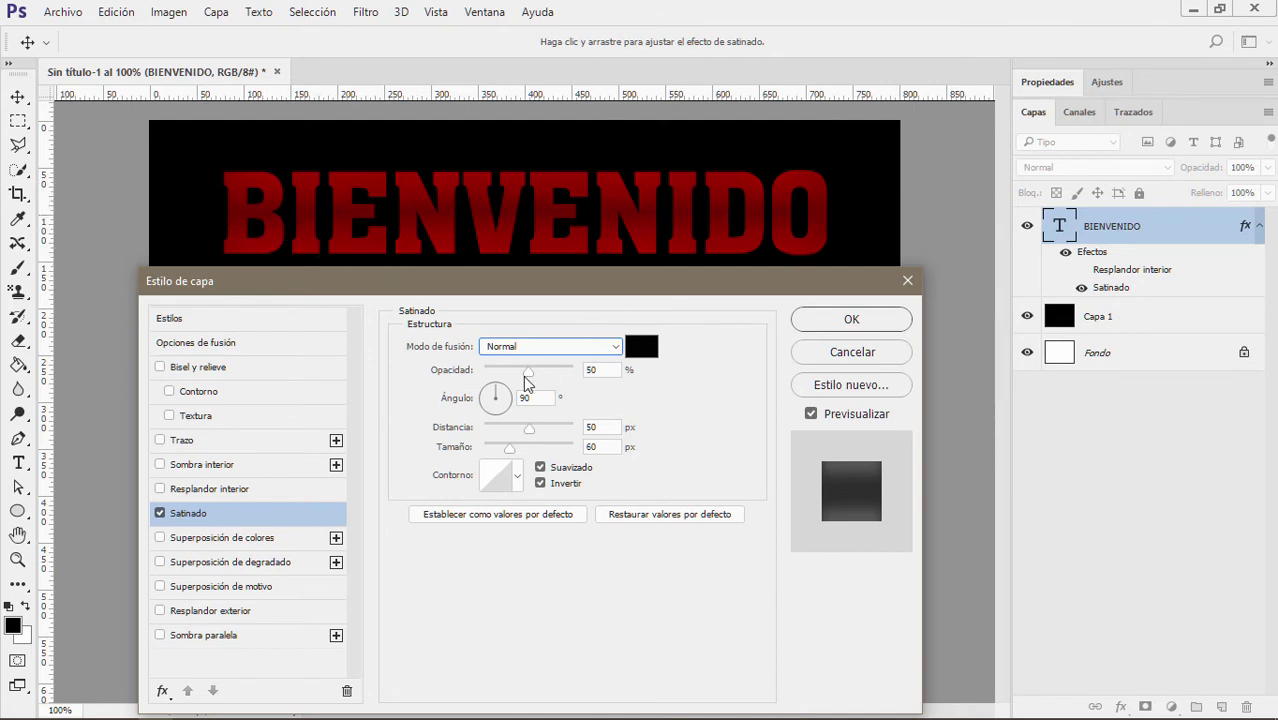
pyautogui.moveTo(531, 373); pyautogui.dragTo(556, 380)
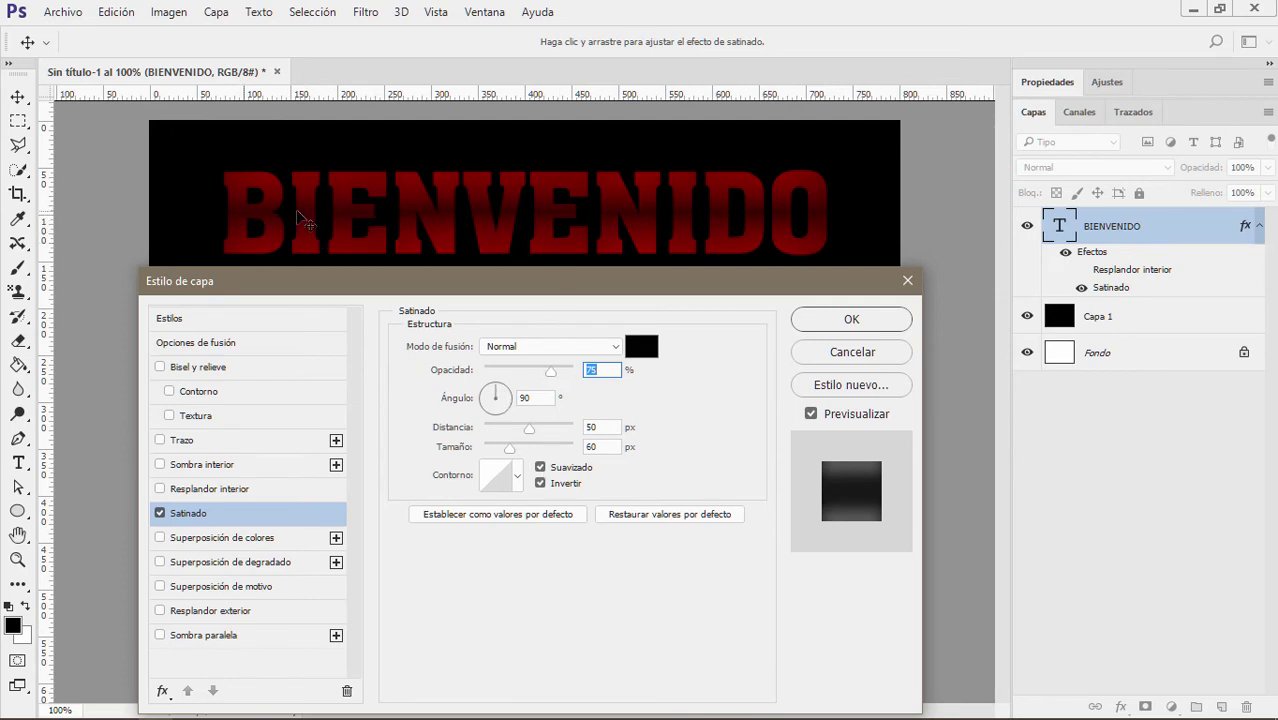
pyautogui.click(500, 400)
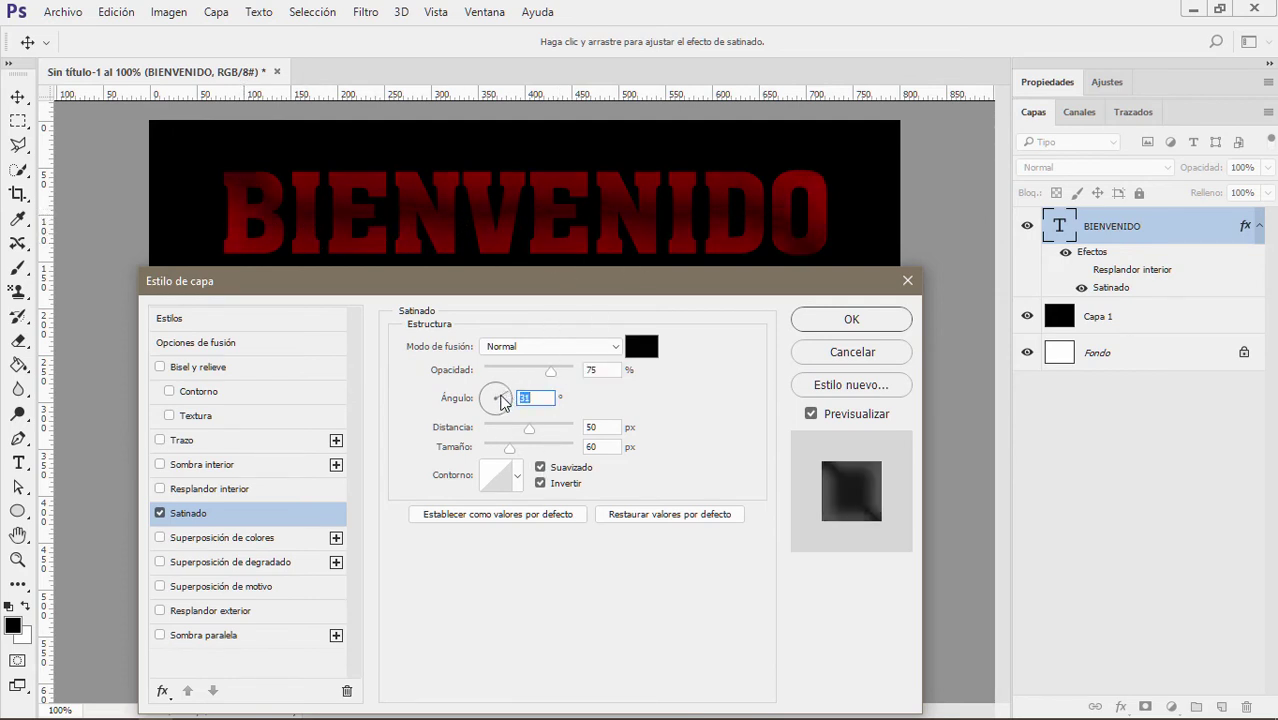
pyautogui.moveTo(510, 397)
pyautogui.mouseDown()
pyautogui.moveTo(490, 391)
pyautogui.moveTo(538, 442)
pyautogui.moveTo(483, 449)
pyautogui.moveTo(502, 448)
pyautogui.mouseUp()
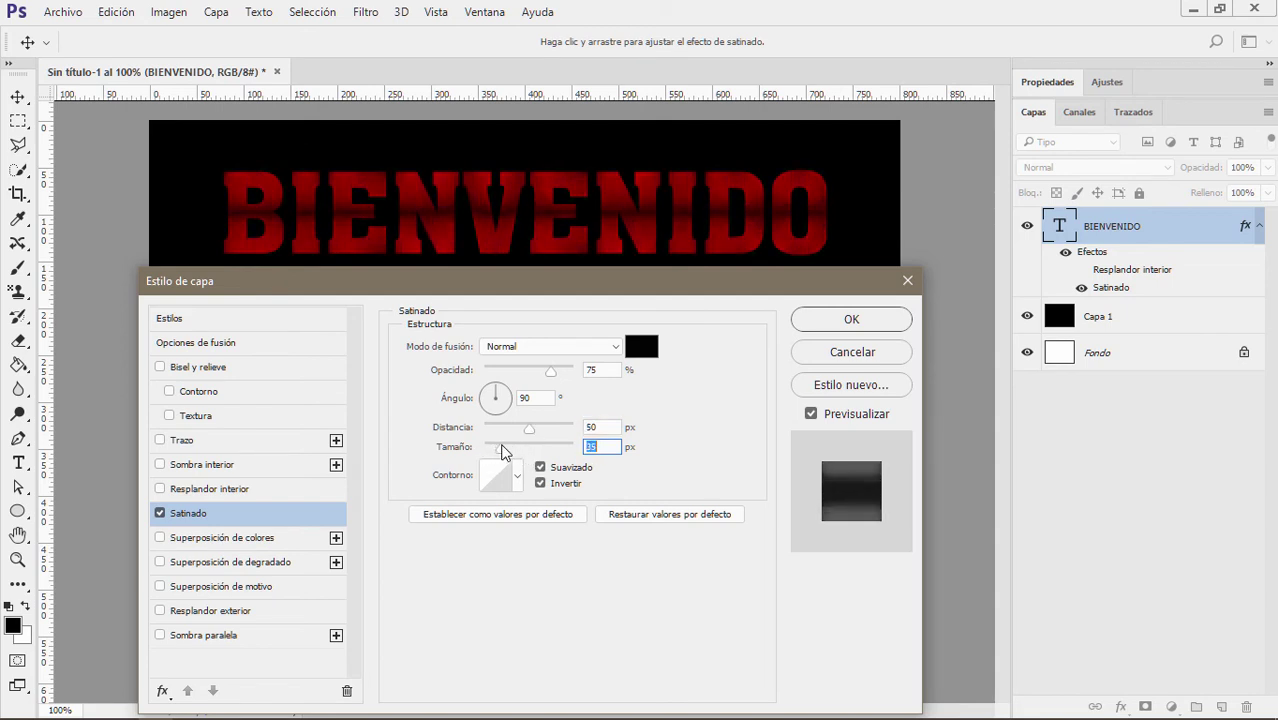
# Replace Satinado with a bright green Superposición de colores, apply the style, and check the text layer's properties
pyautogui.click(160, 513)
pyautogui.click(220, 540)
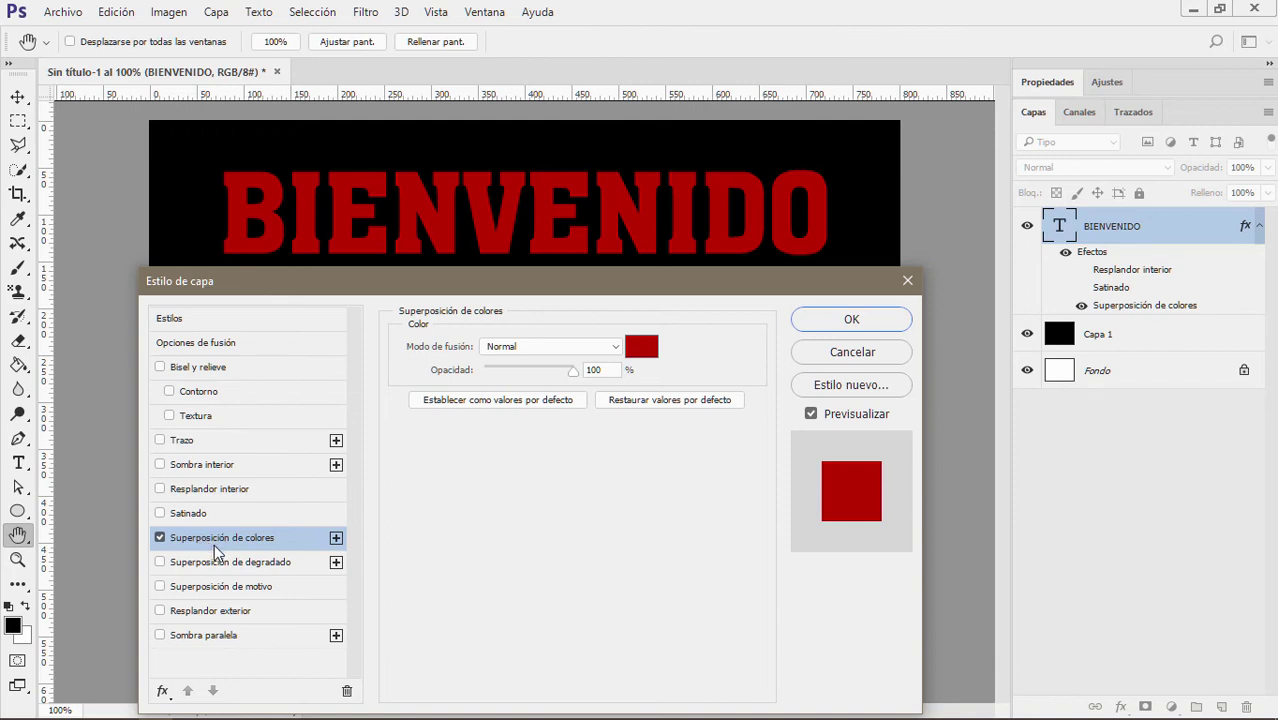
pyautogui.click(645, 347)
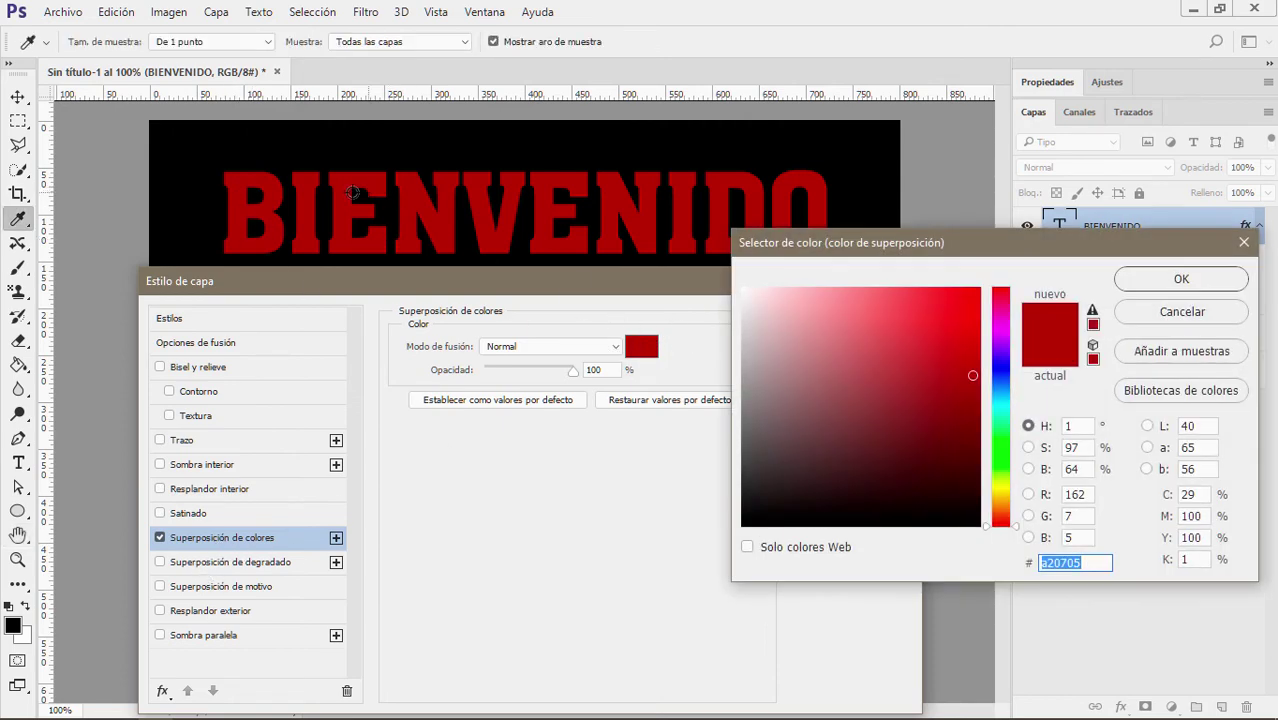
pyautogui.moveTo(996, 483); pyautogui.dragTo(1001, 425)
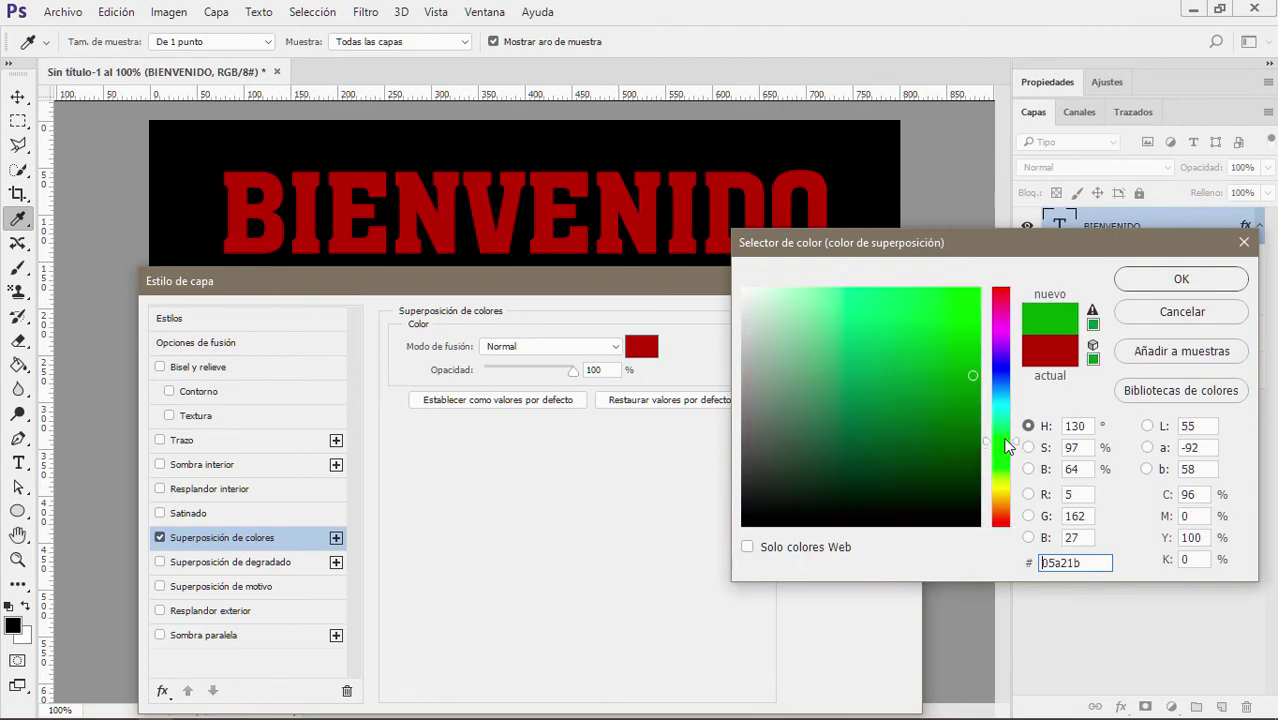
pyautogui.click(978, 323)
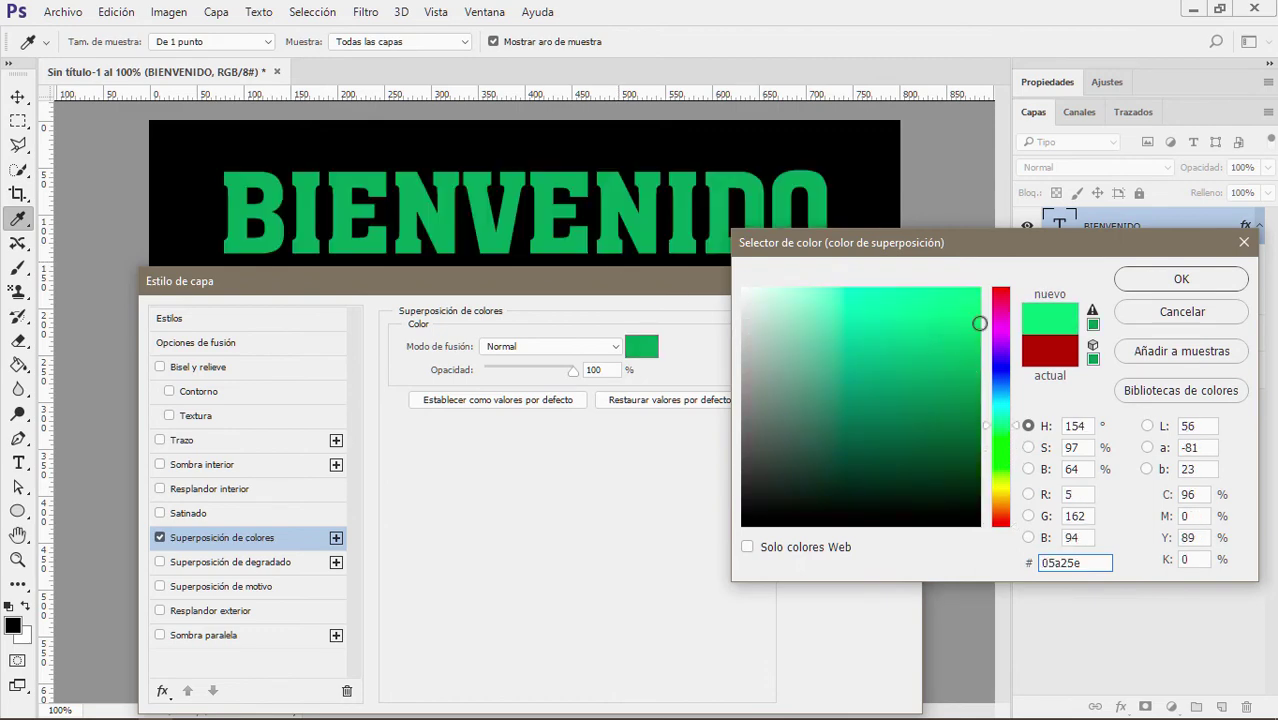
pyautogui.click(1140, 281)
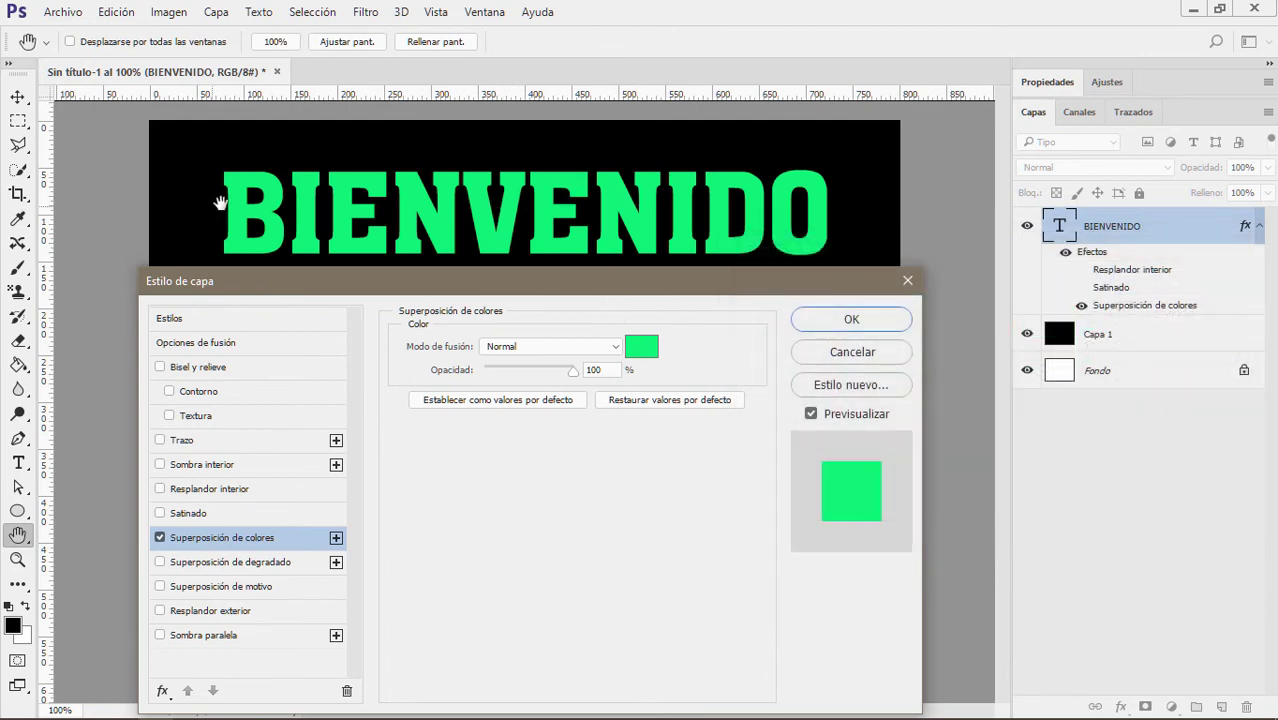
pyautogui.click(851, 319)
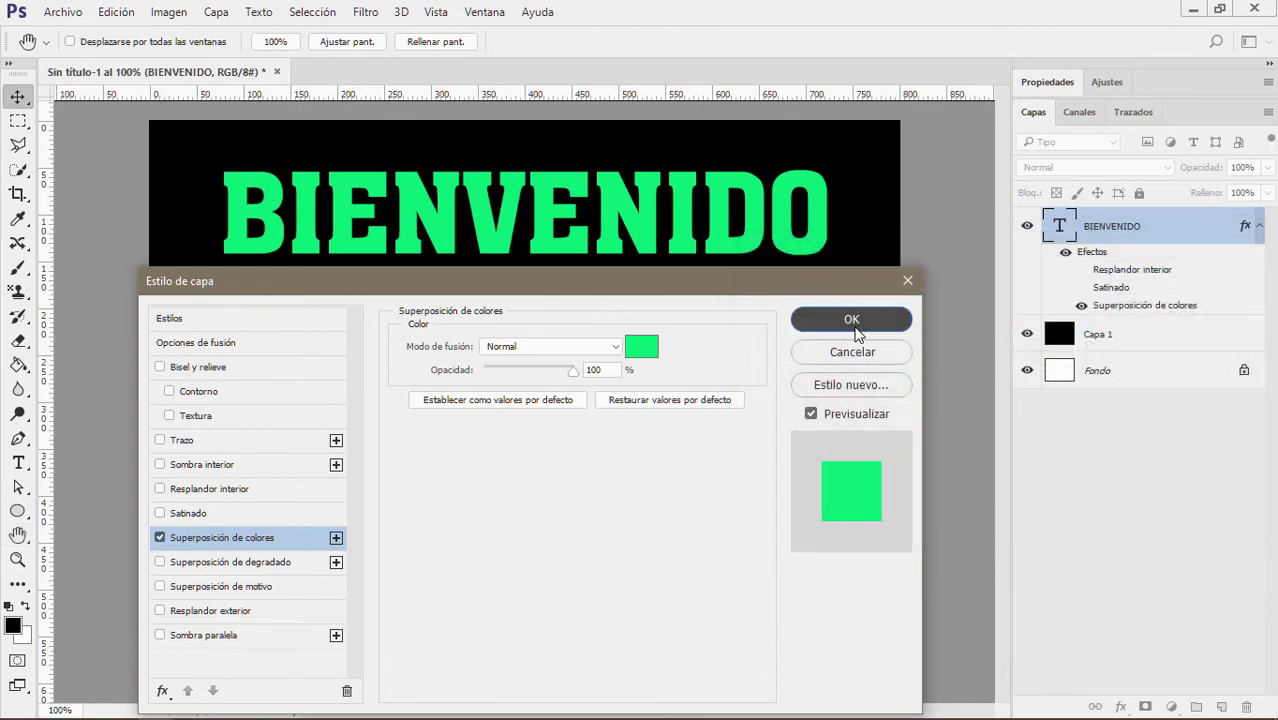
pyautogui.click(1049, 89)
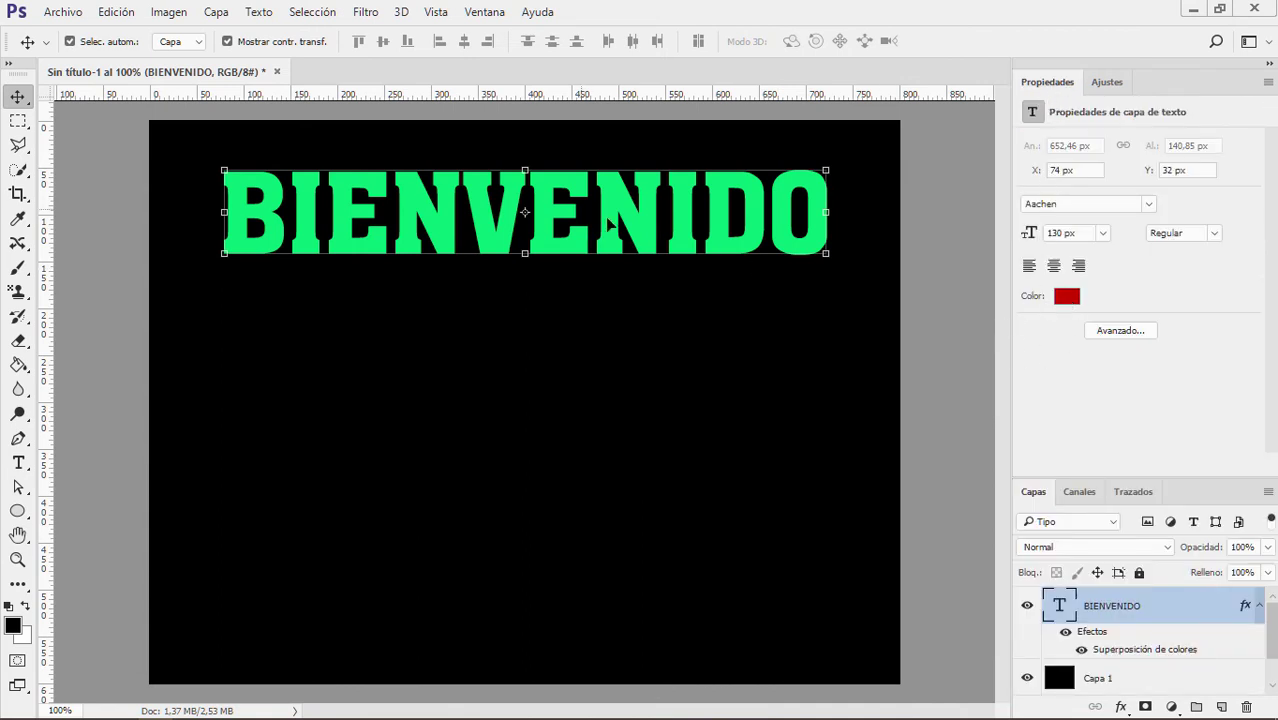
pyautogui.click(1050, 84)
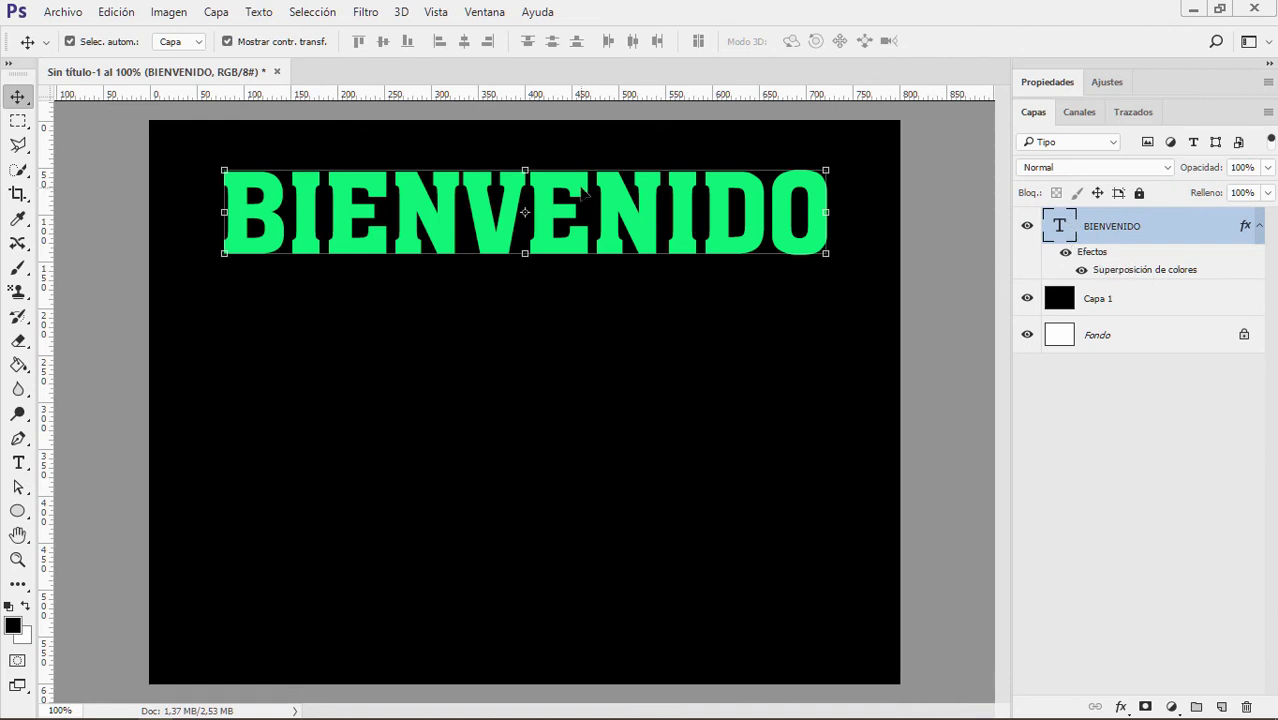
# Reopen the text's layer style and replace Superposición de colores with Superposición de degradado, keeping the text in view while showing its settings
pyautogui.doubleClick(1141, 272)
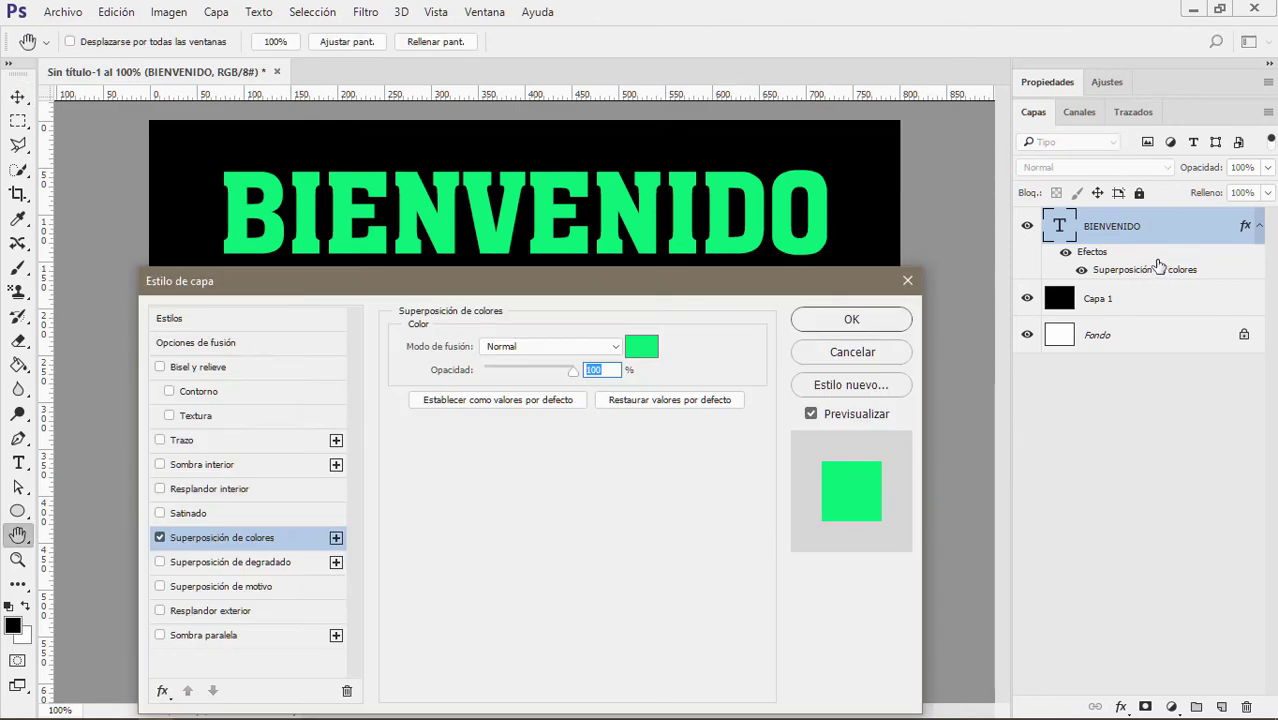
pyautogui.moveTo(698, 284); pyautogui.dragTo(712, 220)
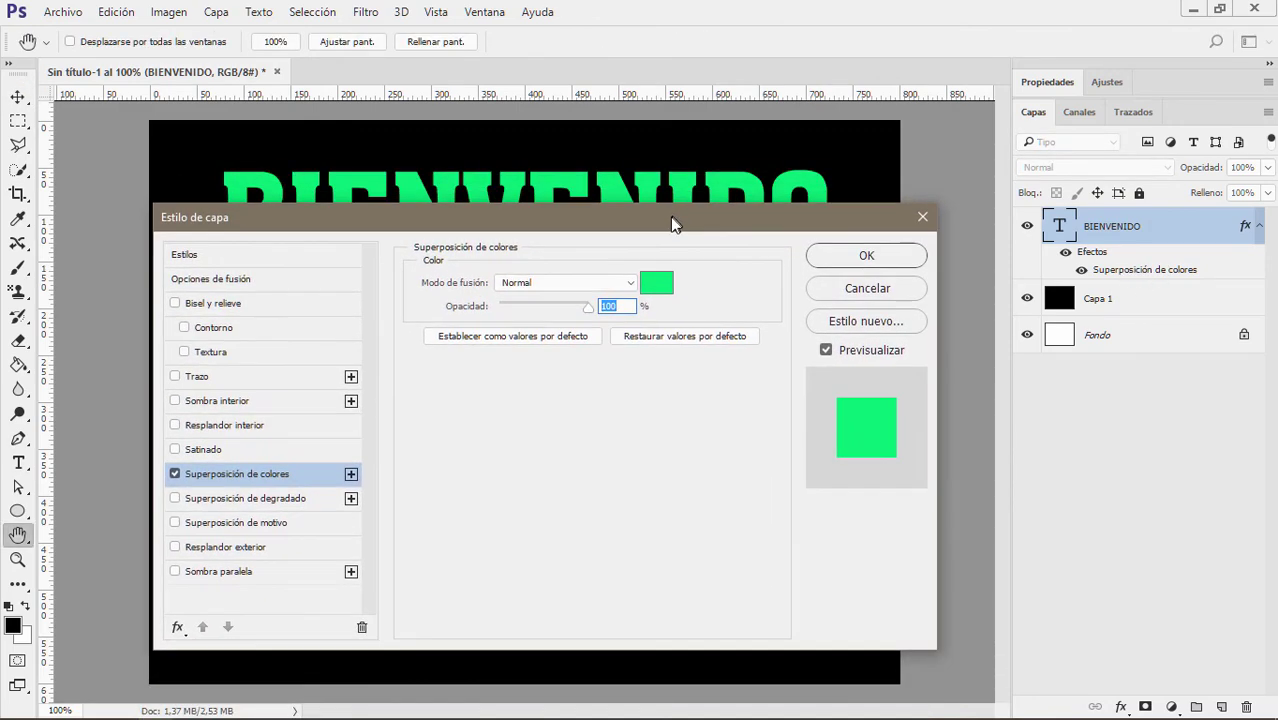
pyautogui.click(175, 474)
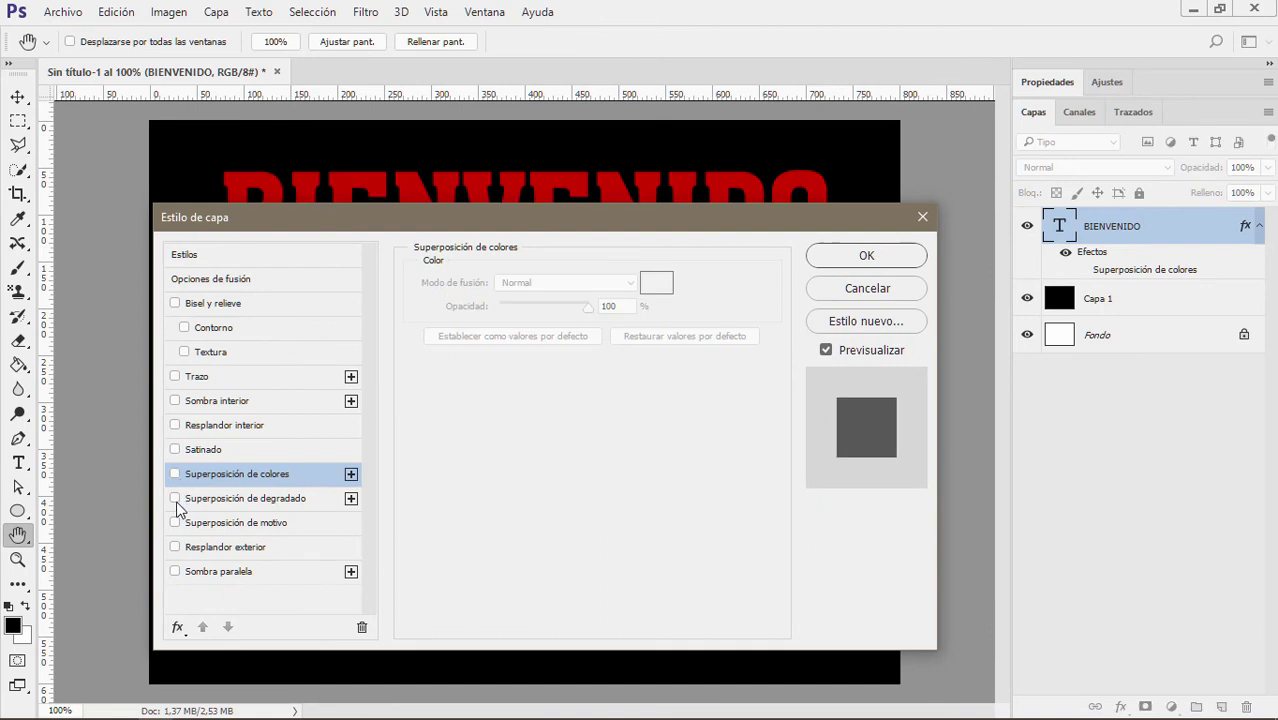
pyautogui.click(175, 498)
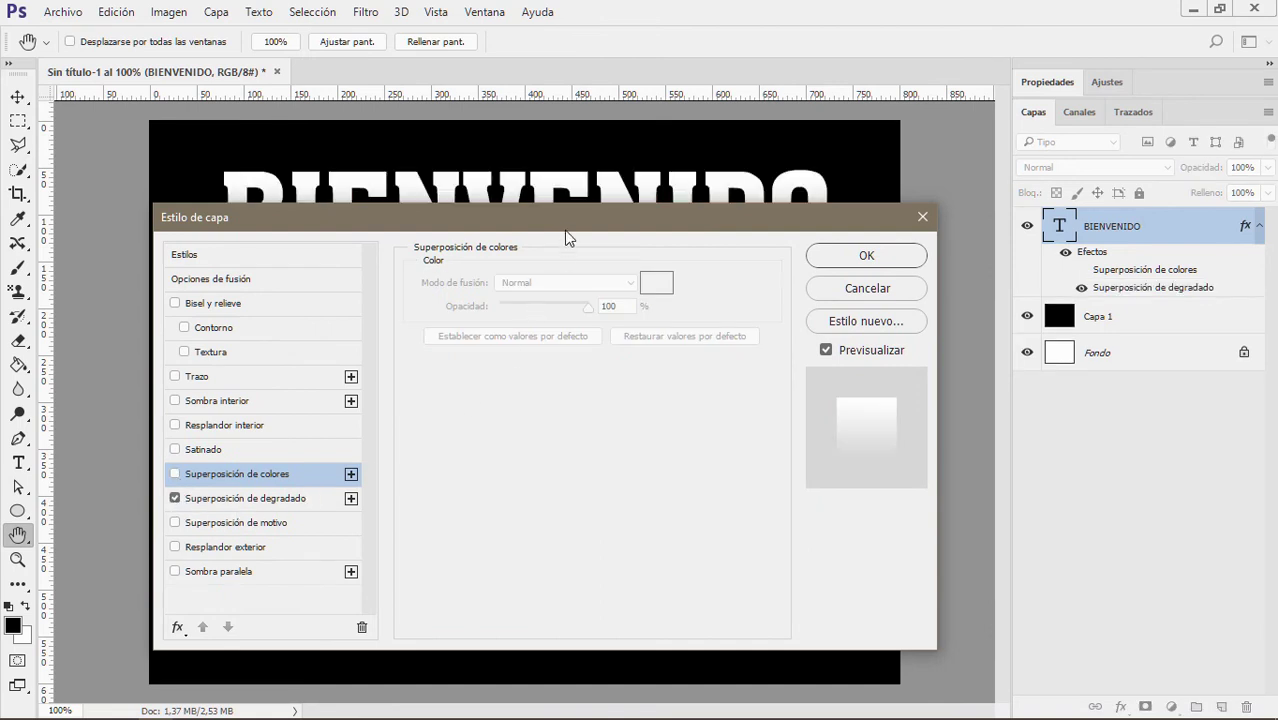
pyautogui.moveTo(565, 237); pyautogui.dragTo(579, 293)
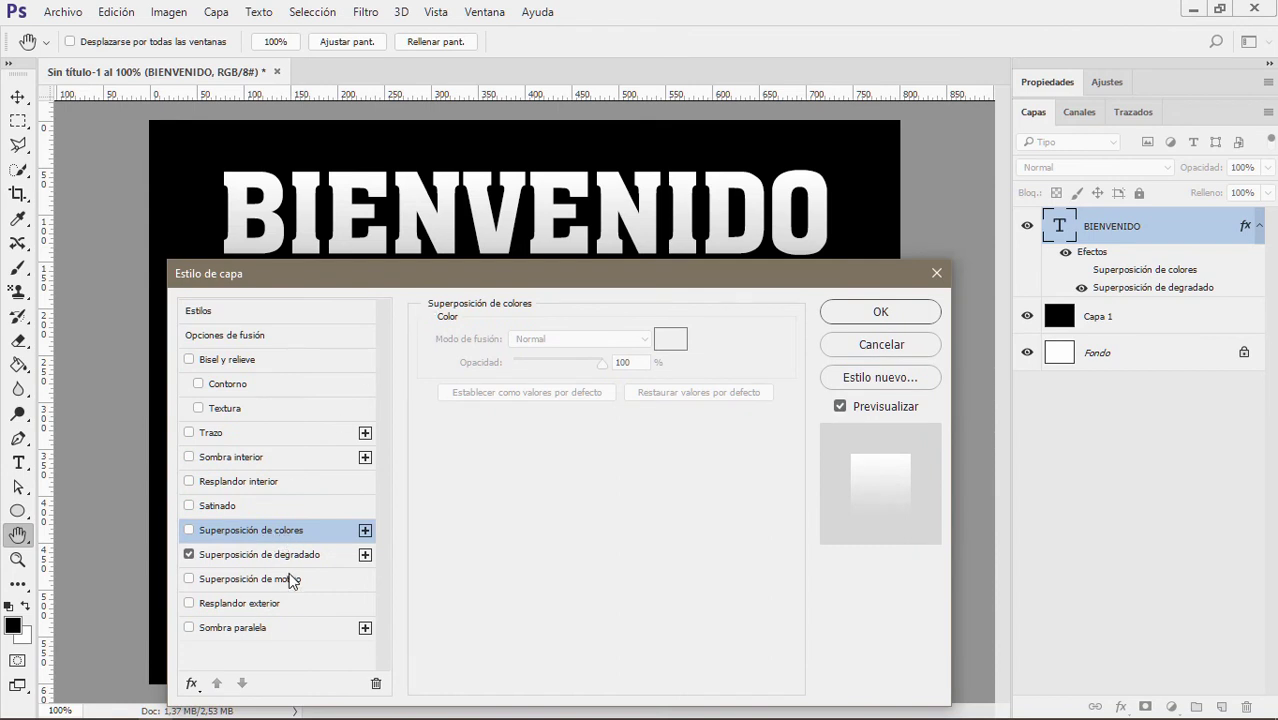
pyautogui.click(263, 560)
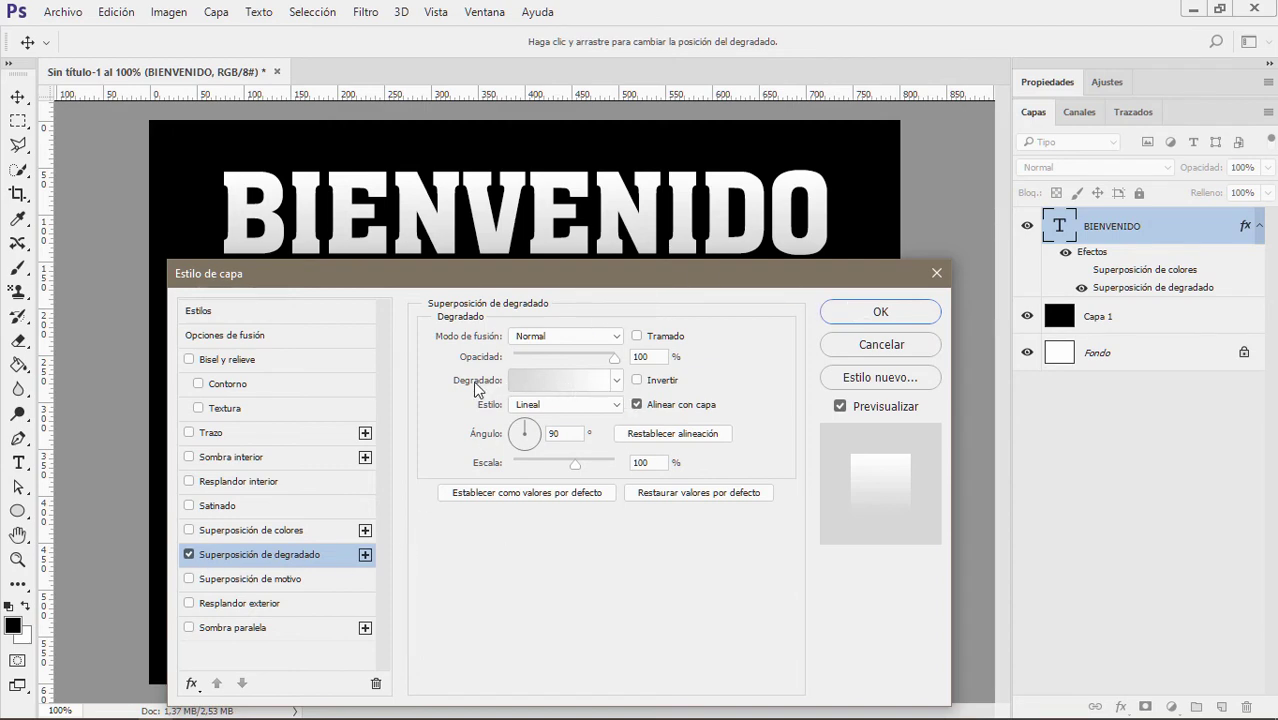
# Change the grey starting stop of the overlay gradient to dark red #931616
pyautogui.click(568, 381)
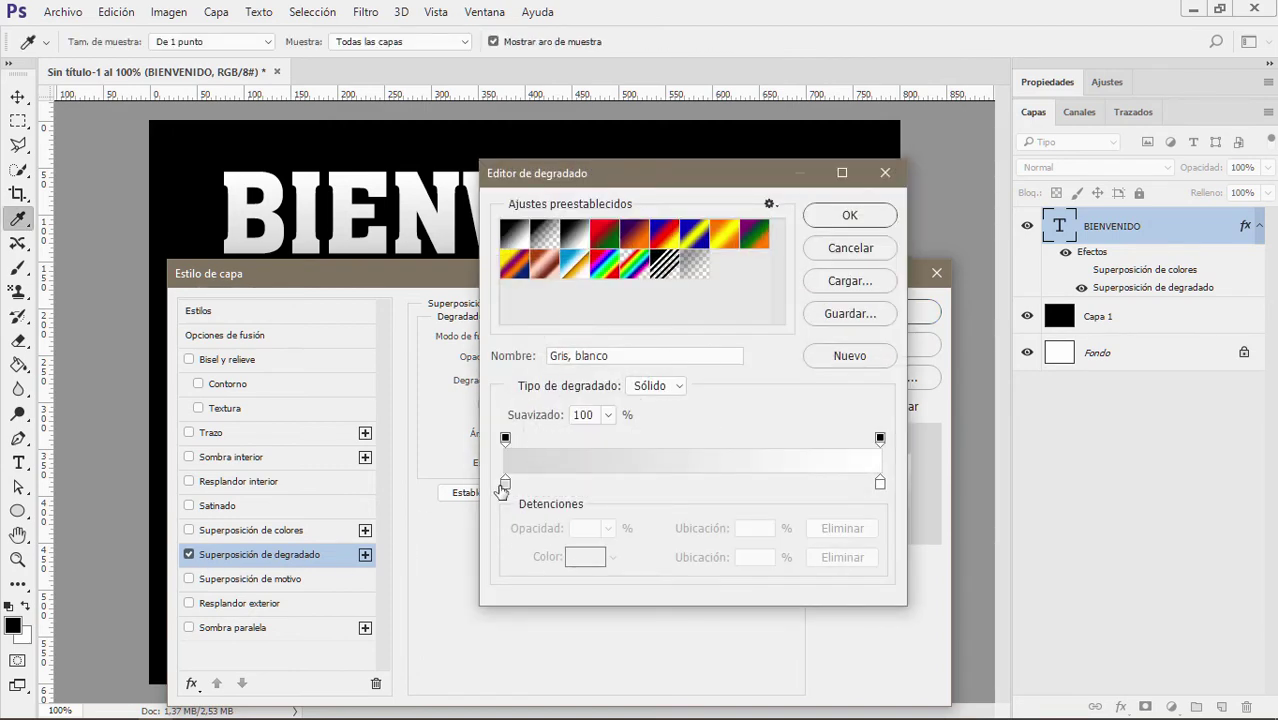
pyautogui.click(505, 486)
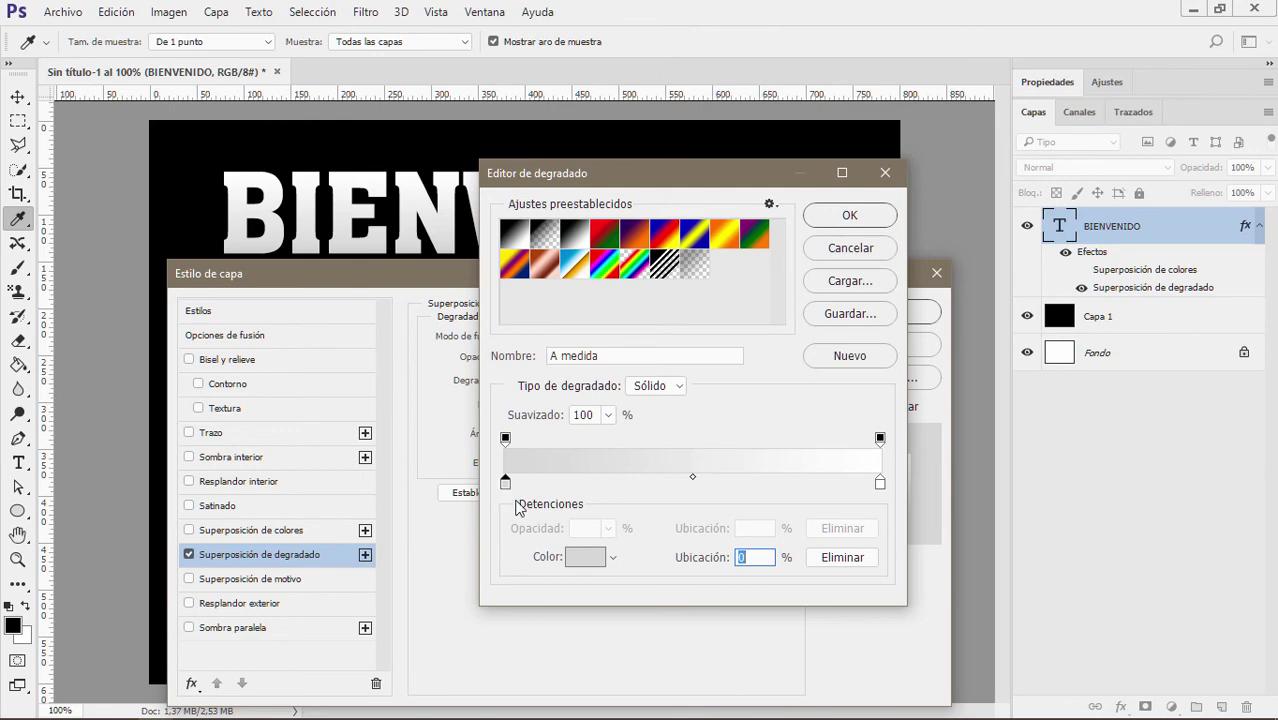
pyautogui.click(585, 557)
pyautogui.click(910, 420)
pyautogui.click(942, 388)
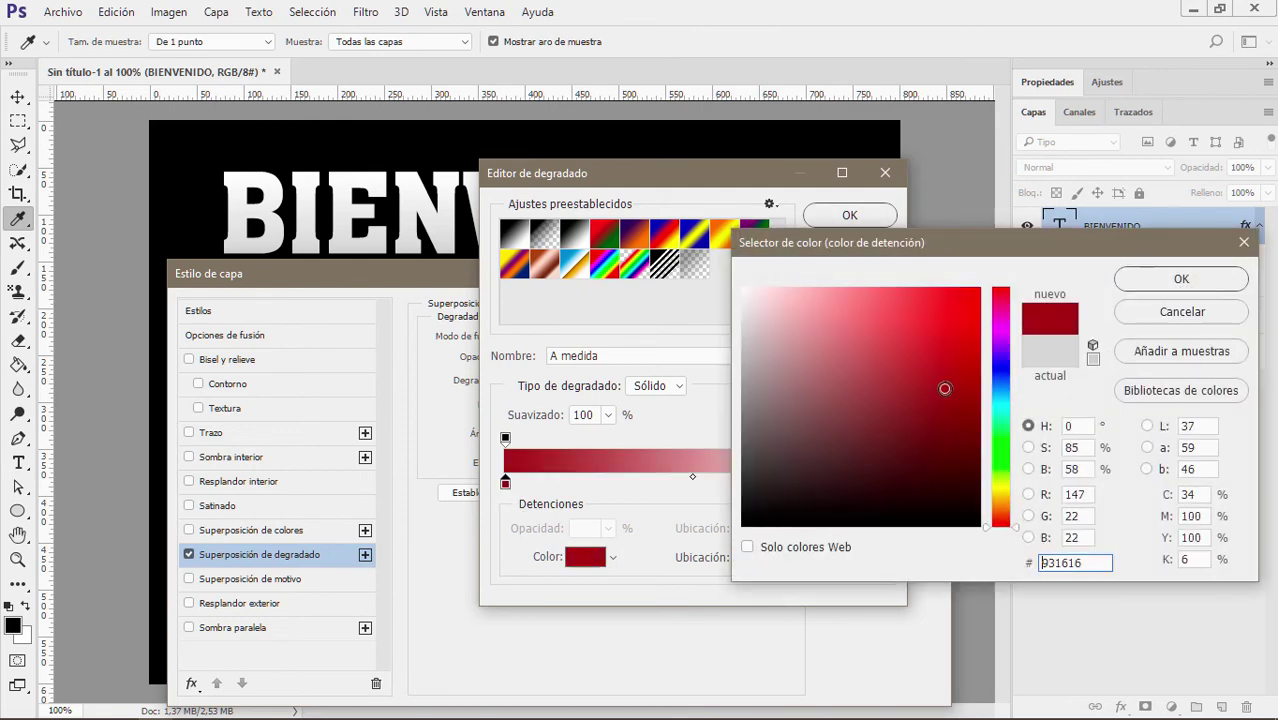
pyautogui.click(1181, 279)
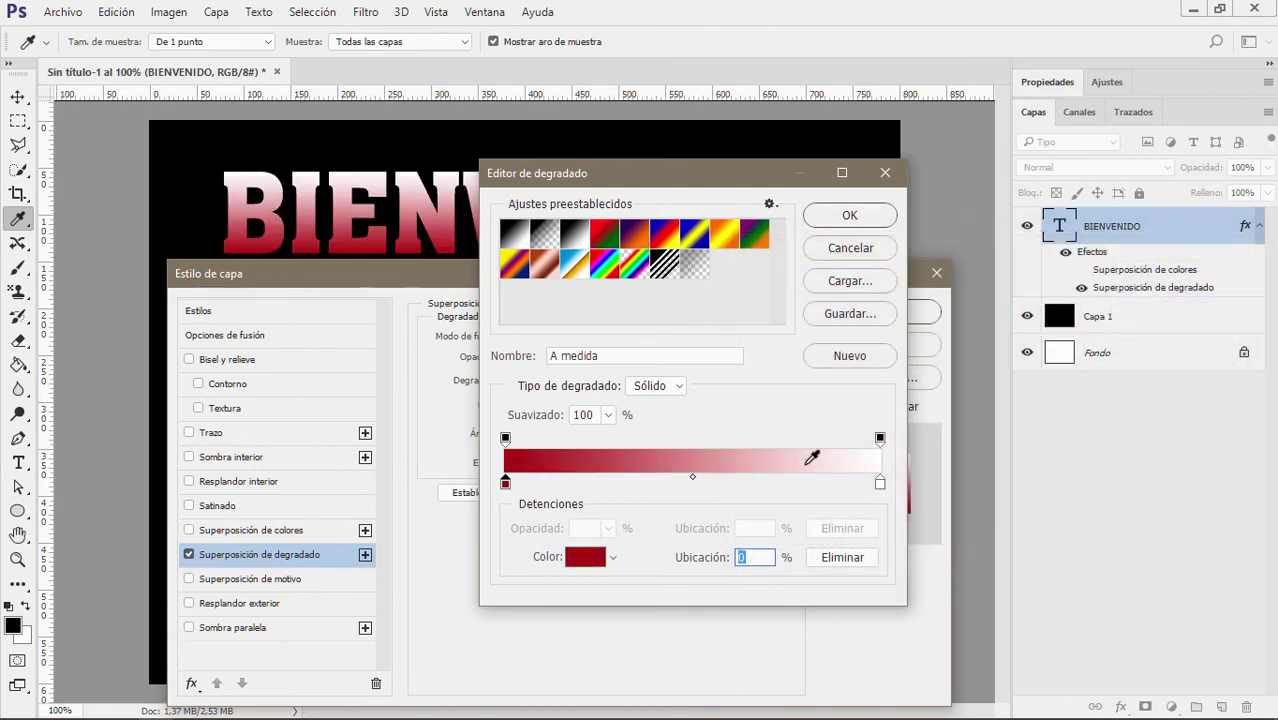
# Change the white end stop of the overlay gradient to light blue and accept the edited gradient
pyautogui.click(880, 484)
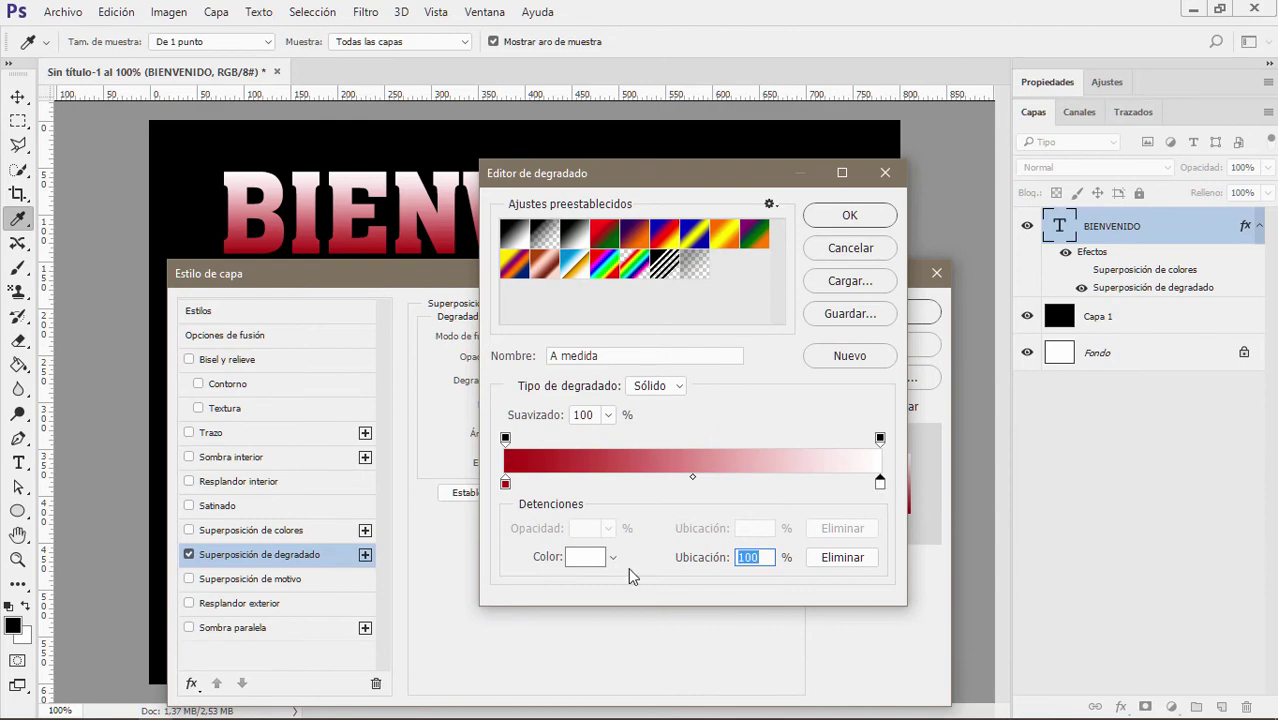
pyautogui.click(588, 559)
pyautogui.moveTo(1003, 402); pyautogui.dragTo(1003, 388)
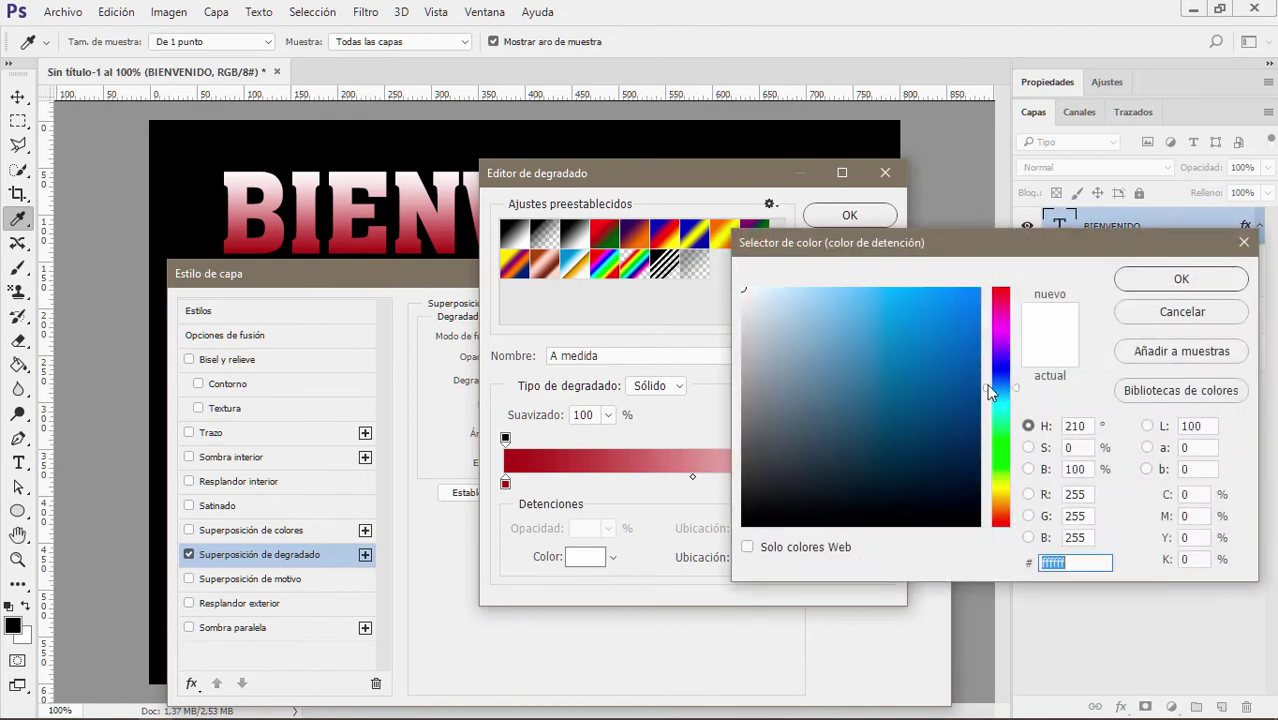
pyautogui.click(865, 308)
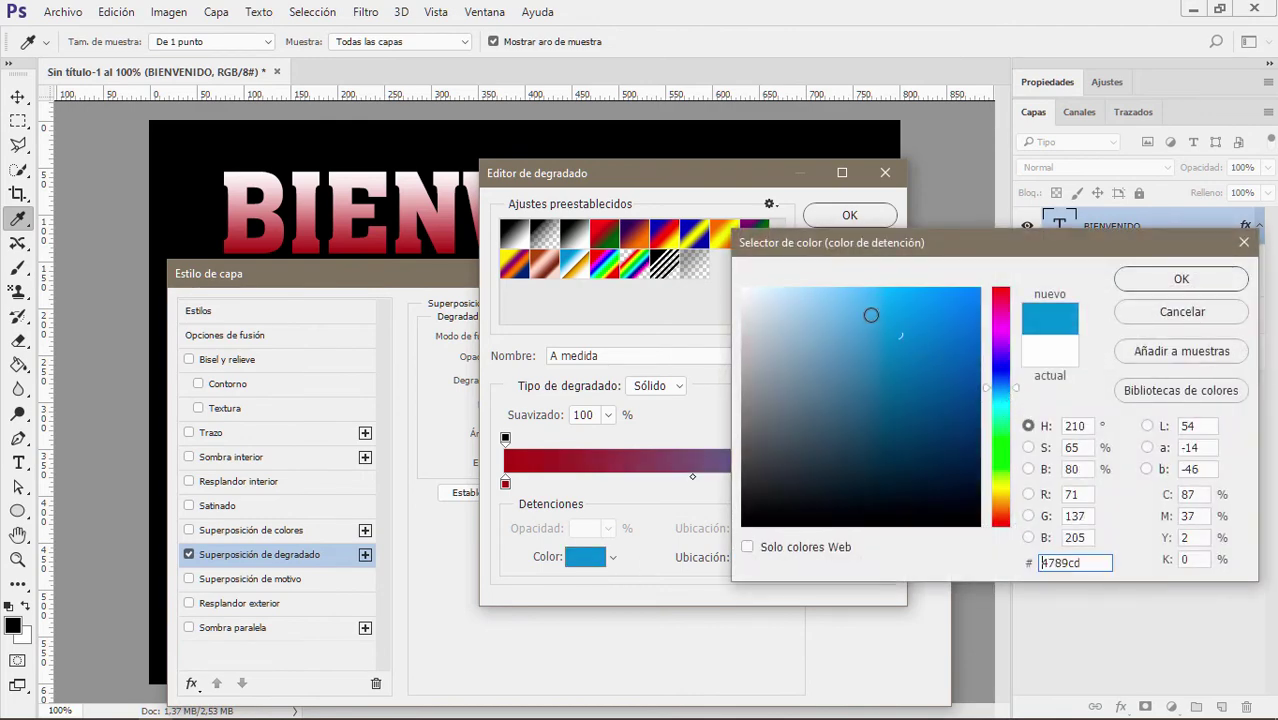
pyautogui.click(1180, 279)
pyautogui.click(847, 214)
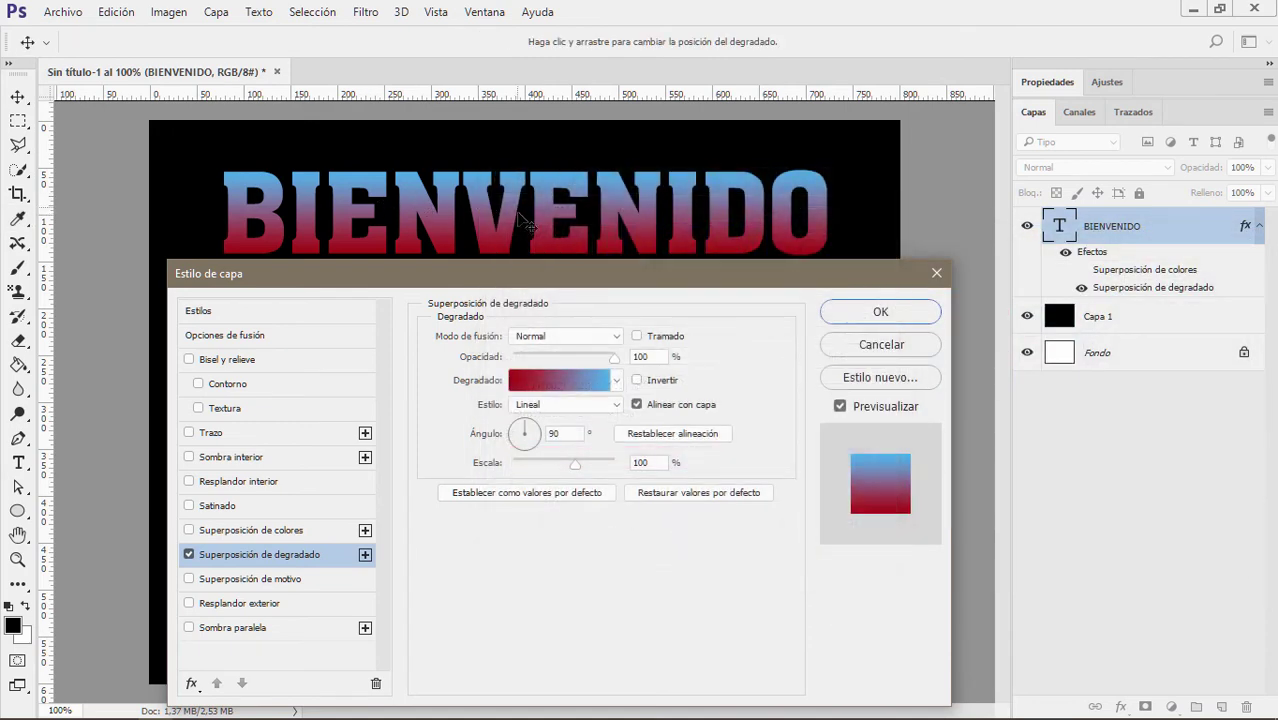
# Rotate the gradient overlay to an angle of -138° and try the Radial style on the text
pyautogui.moveTo(530, 440); pyautogui.dragTo(545, 416)
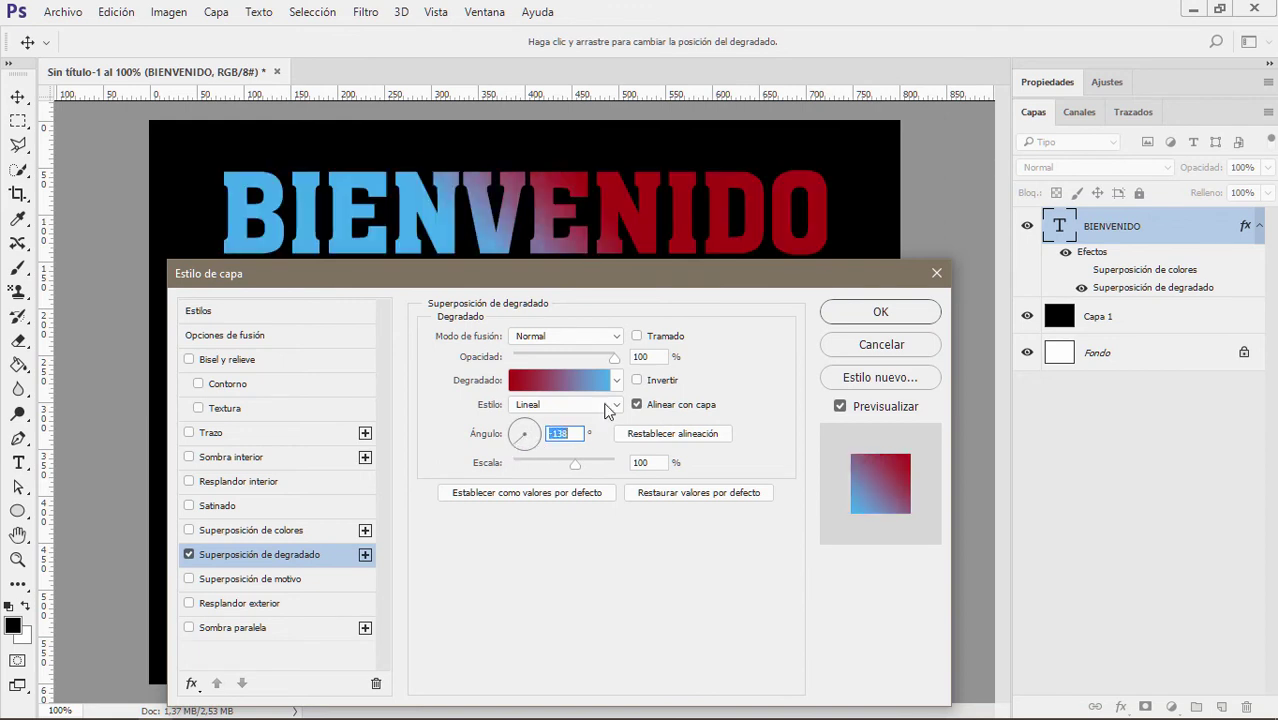
pyautogui.click(600, 405)
pyautogui.click(549, 432)
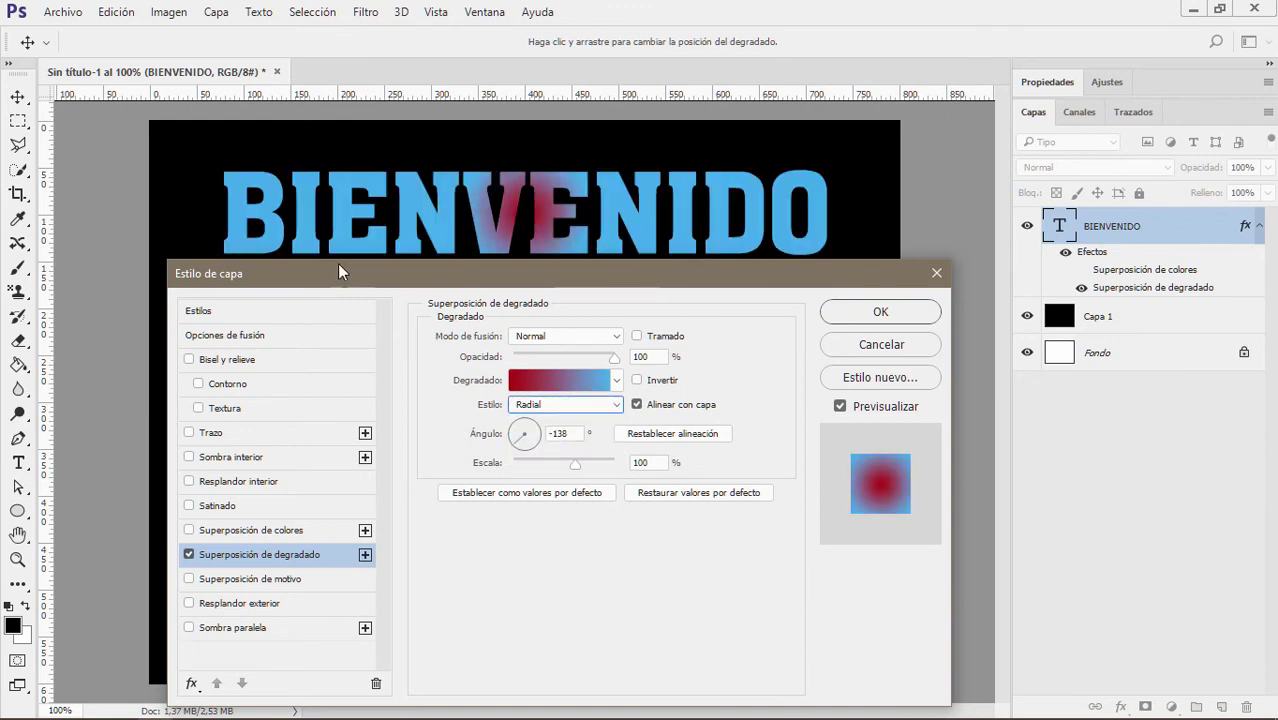
# Return the gradient overlay to the Lineal style with a 90° angle and 81% scale
pyautogui.click(615, 408)
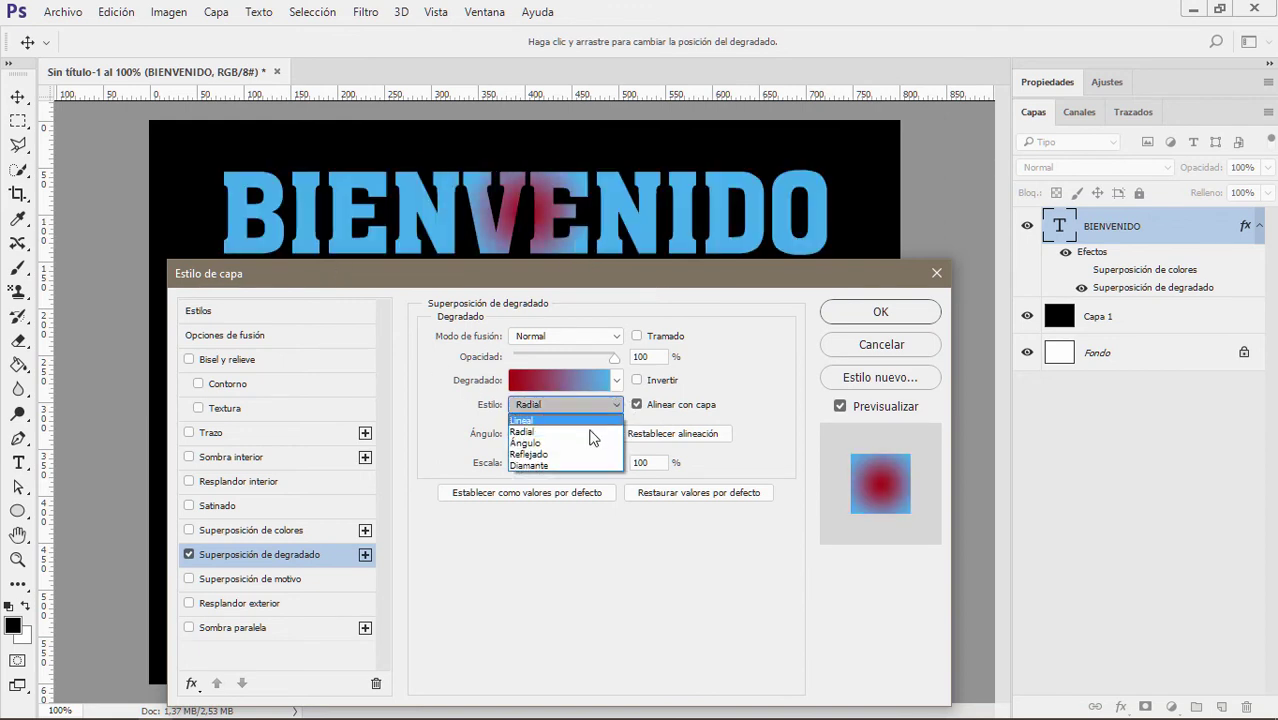
pyautogui.click(548, 422)
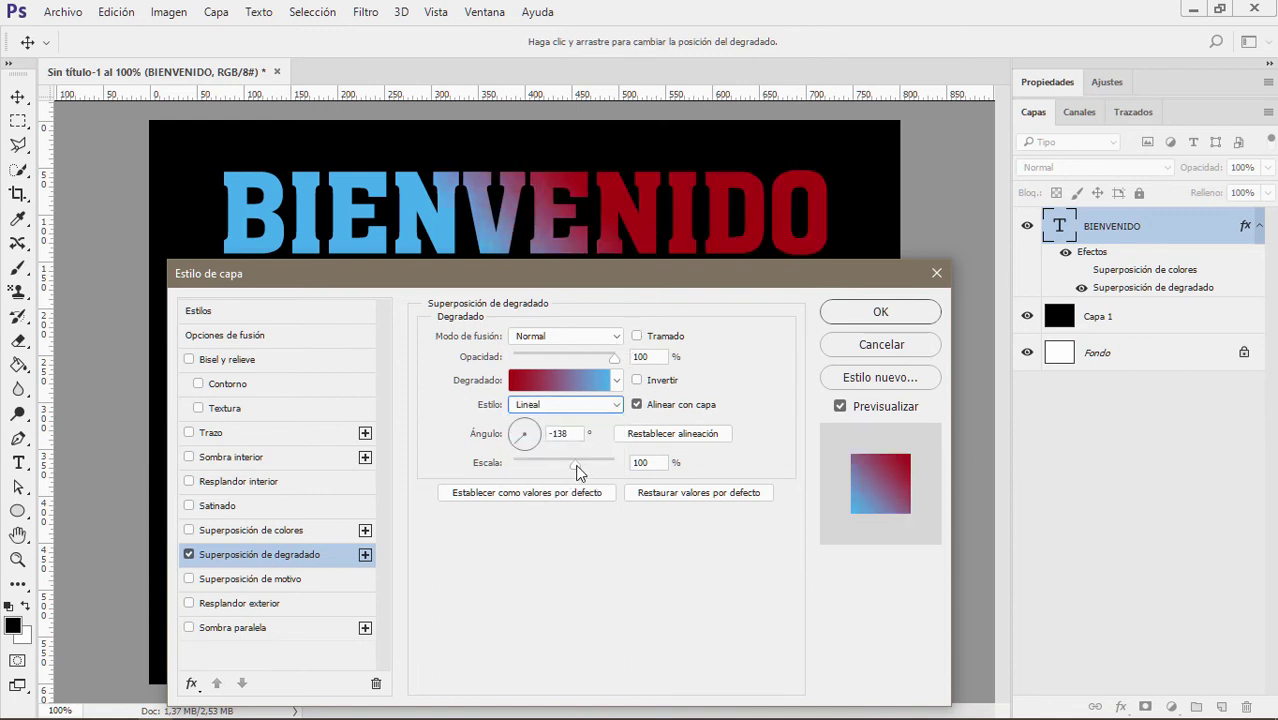
pyautogui.moveTo(576, 465); pyautogui.dragTo(524, 418)
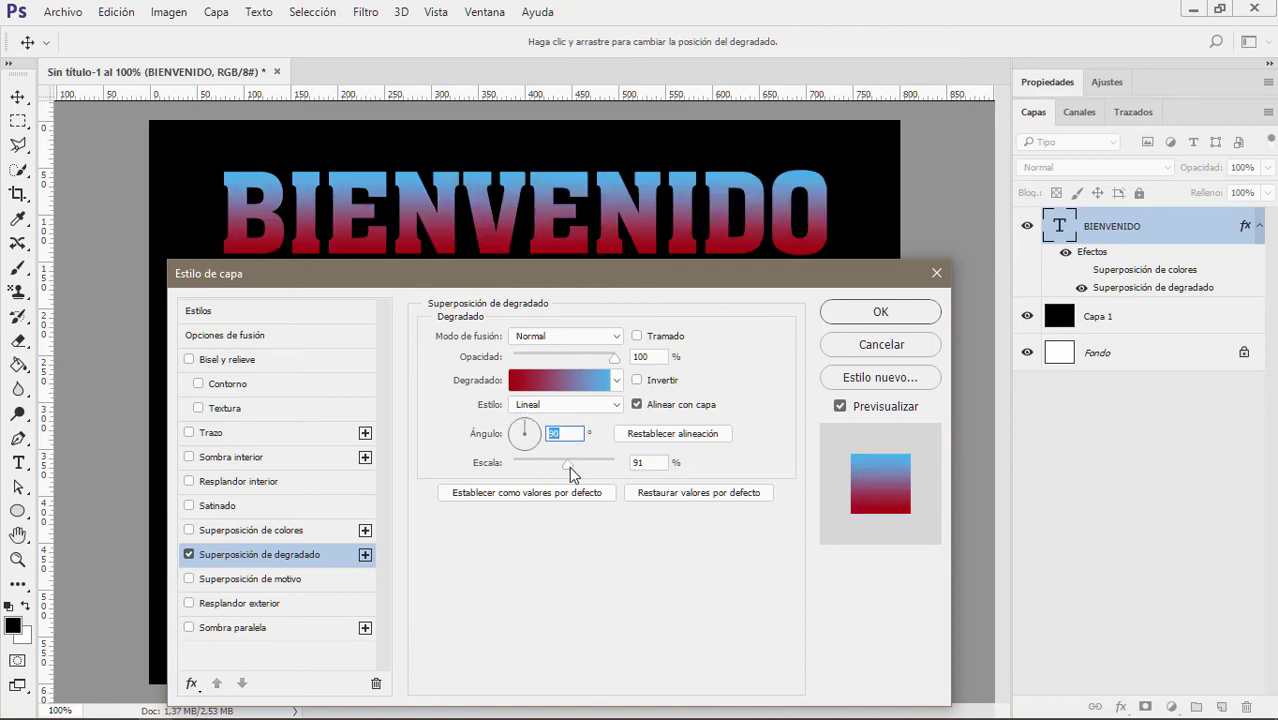
pyautogui.moveTo(569, 466)
pyautogui.mouseDown()
pyautogui.moveTo(553, 466)
pyautogui.moveTo(618, 461)
pyautogui.moveTo(515, 462)
pyautogui.moveTo(562, 471)
pyautogui.mouseUp()
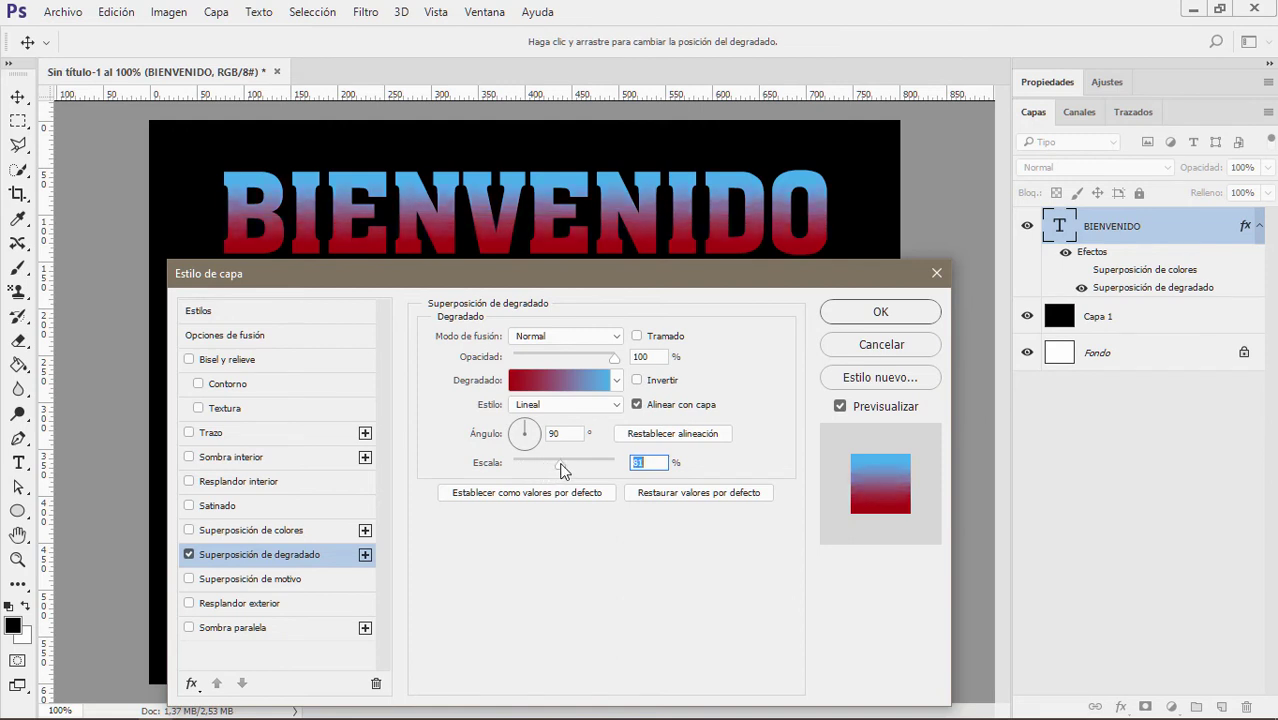
# Replace Superposición de degradado with Superposición de motivo, briefly comparing it with Superposición de colores, and show the pattern overlay's settings
pyautogui.click(189, 555)
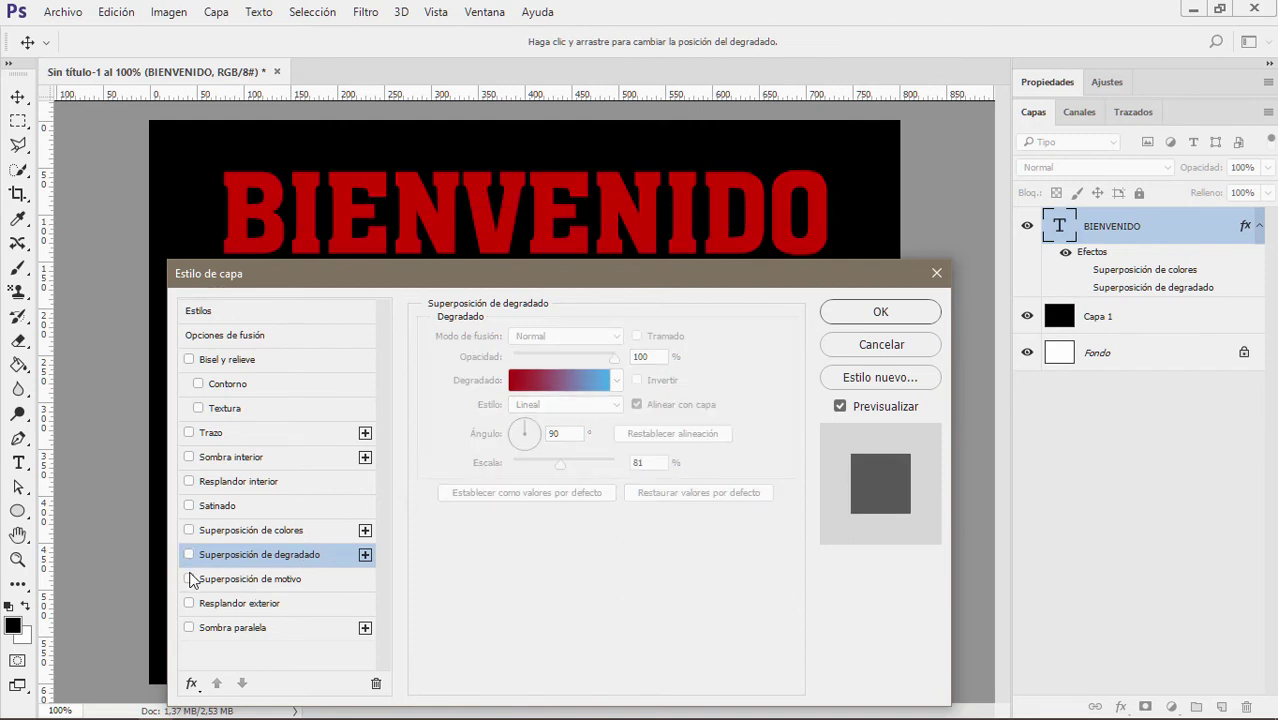
pyautogui.click(189, 579)
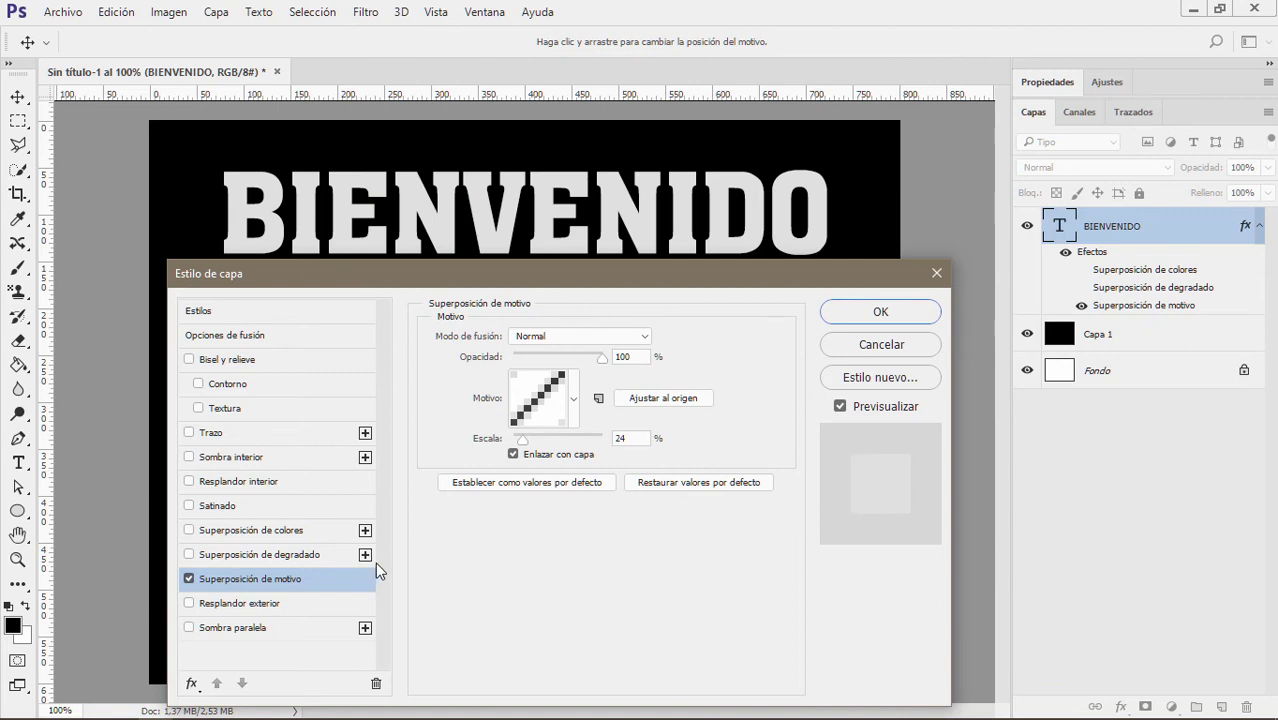
pyautogui.click(276, 540)
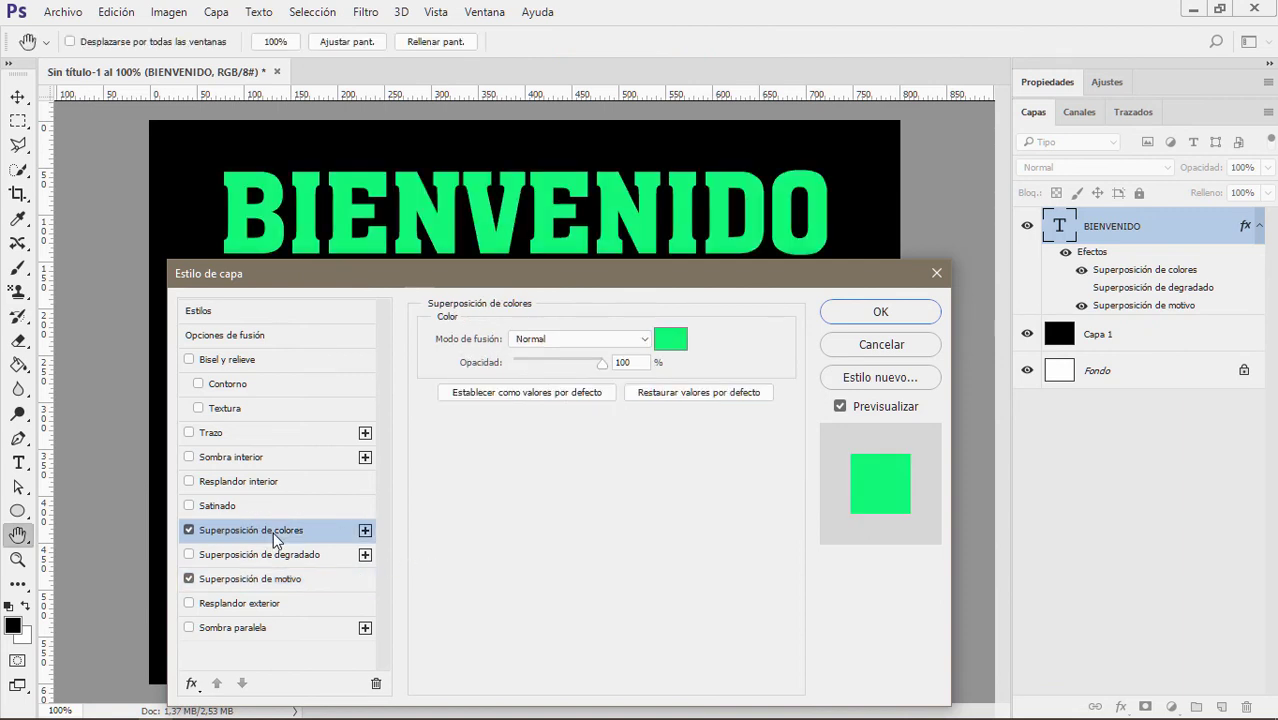
pyautogui.click(190, 530)
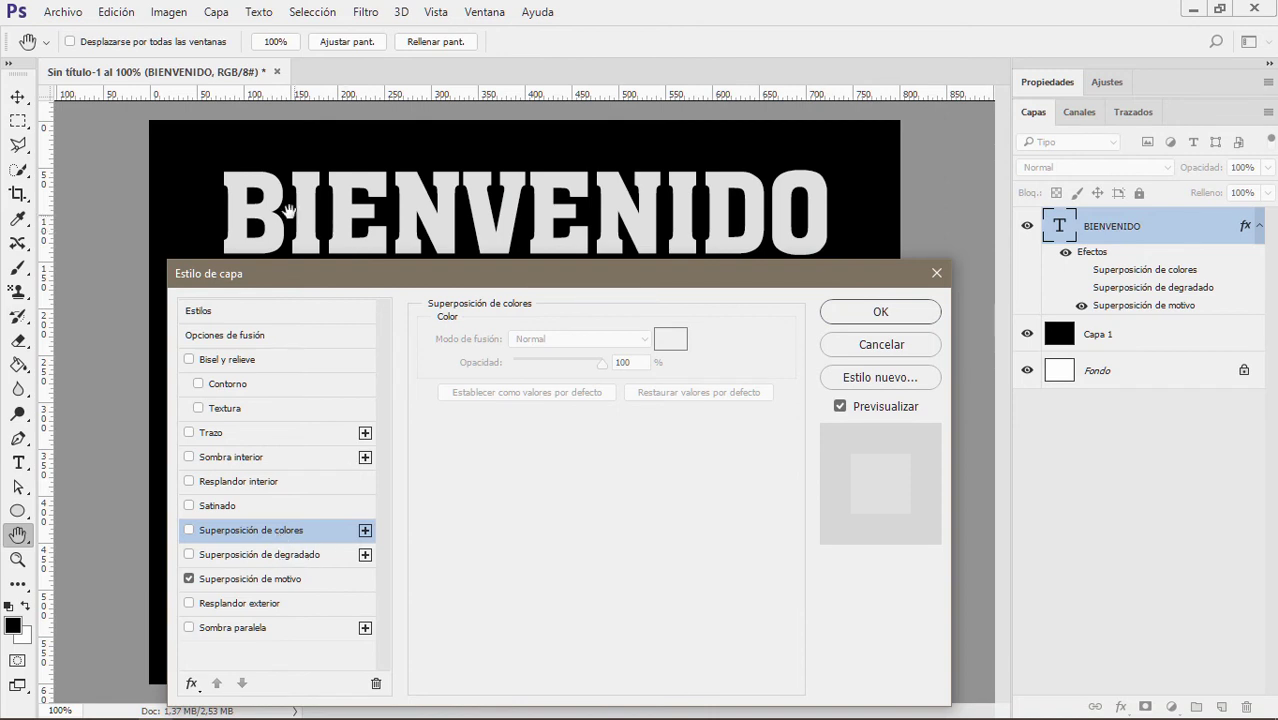
pyautogui.click(283, 581)
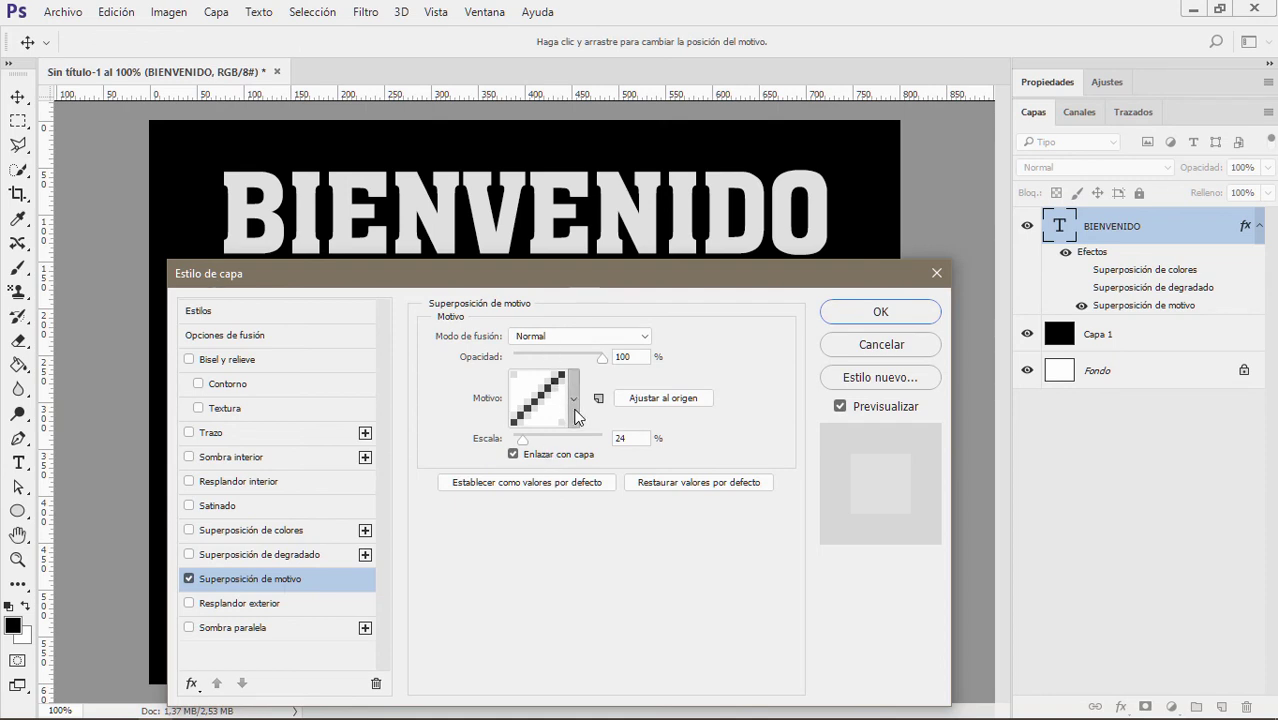
# Try several preset patterns for the text's pattern overlay, including concentric squares and diagonal lines, and settle on the mottled grey one
pyautogui.click(573, 398)
pyautogui.click(597, 486)
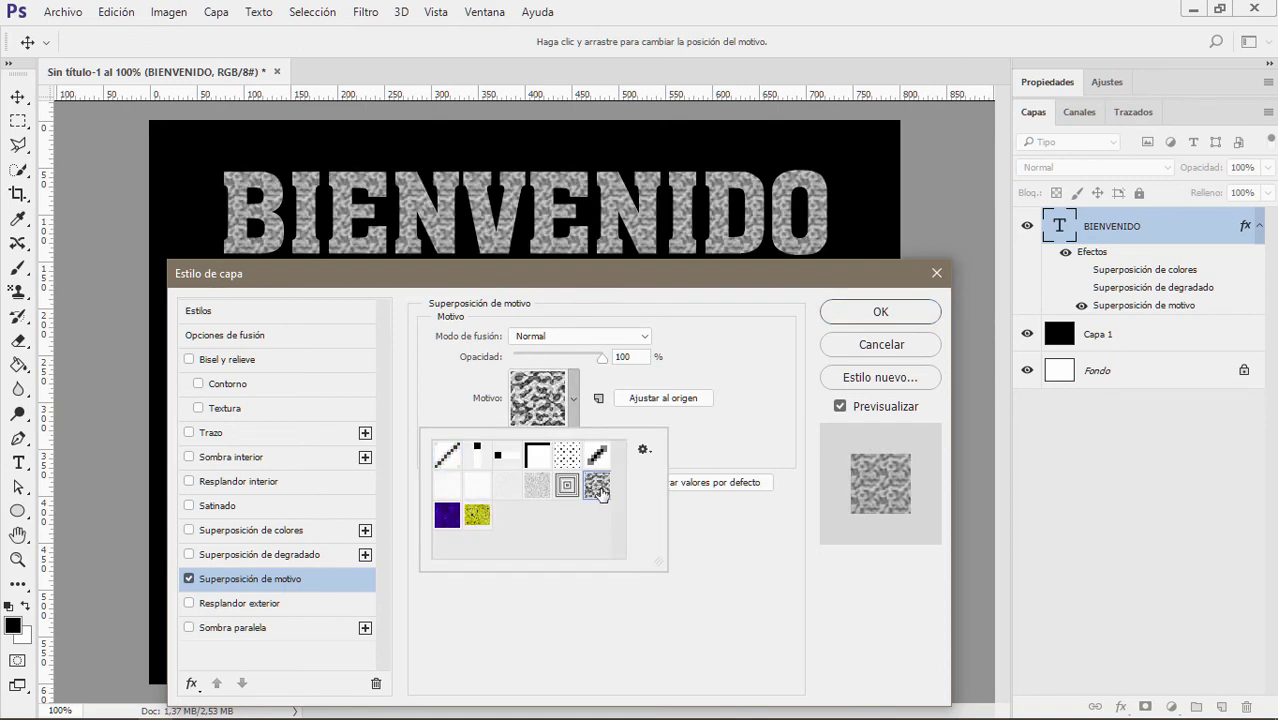
pyautogui.click(567, 485)
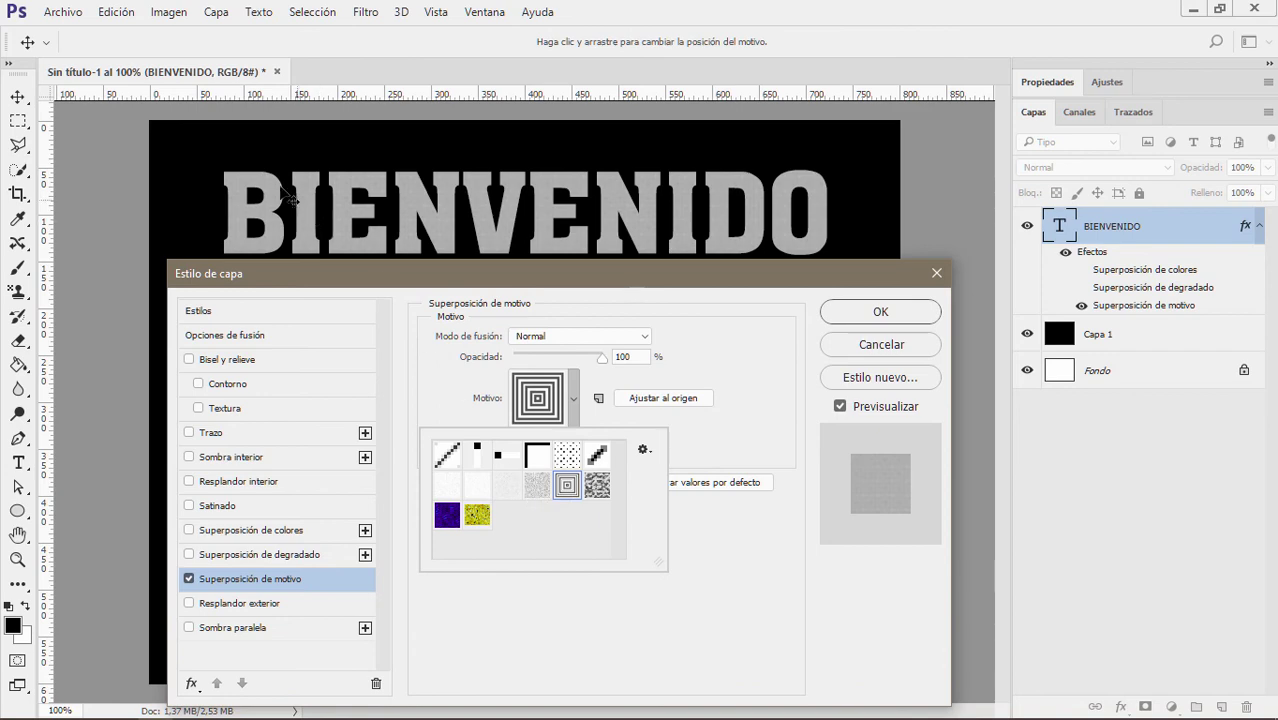
pyautogui.click(597, 486)
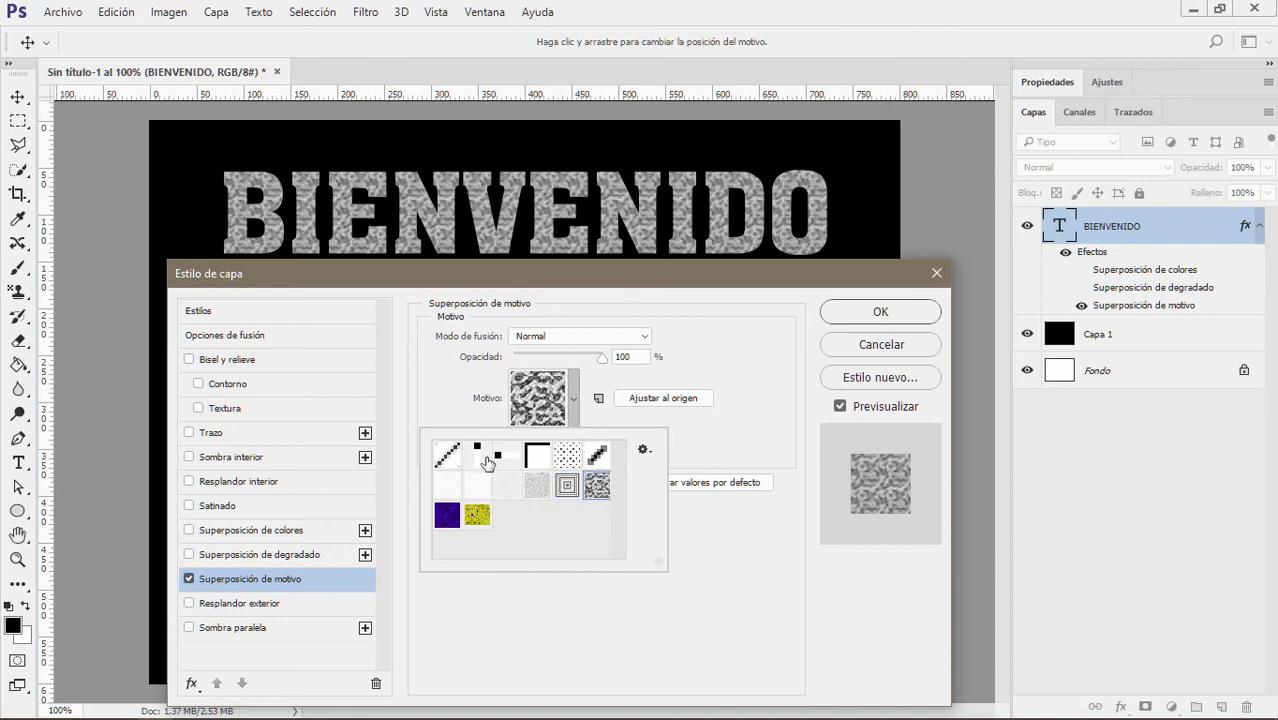
pyautogui.click(447, 455)
pyautogui.click(597, 455)
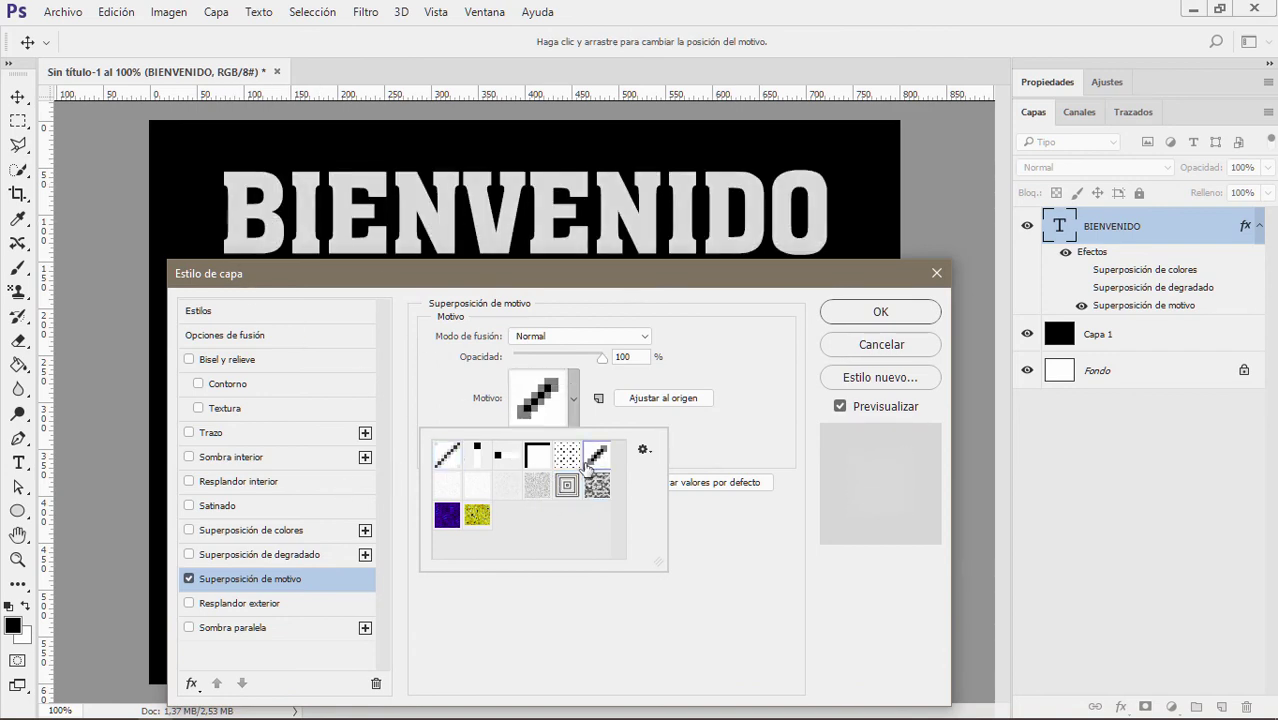
pyautogui.click(567, 455)
pyautogui.click(597, 492)
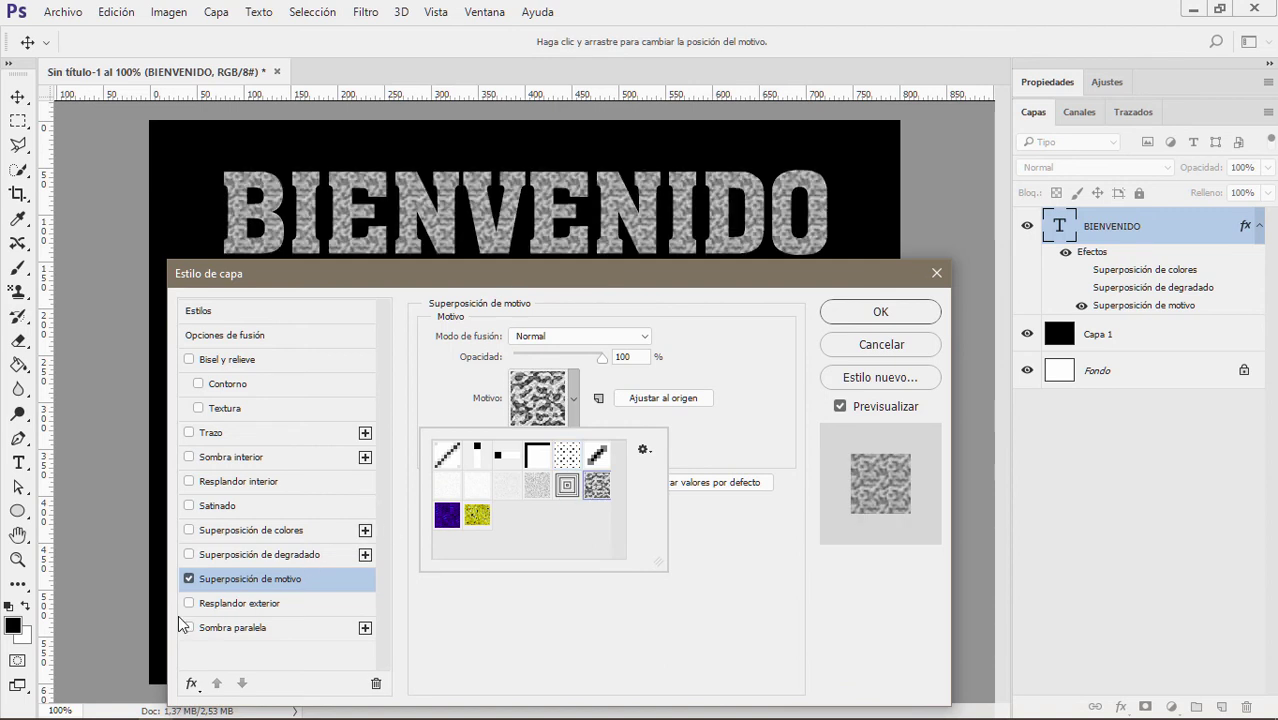
# Replace Superposición de motivo with Resplandor exterior and add Resplandor interior to compare the two glows
pyautogui.click(189, 578)
pyautogui.click(251, 608)
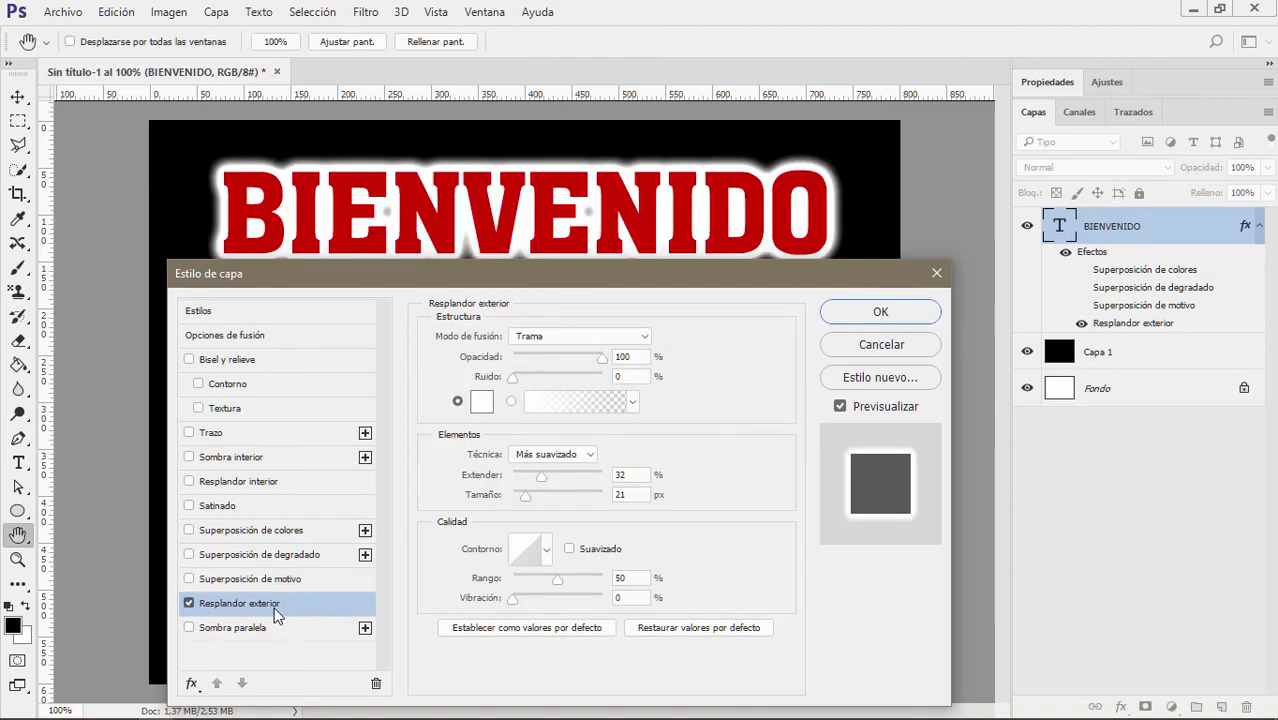
pyautogui.click(265, 481)
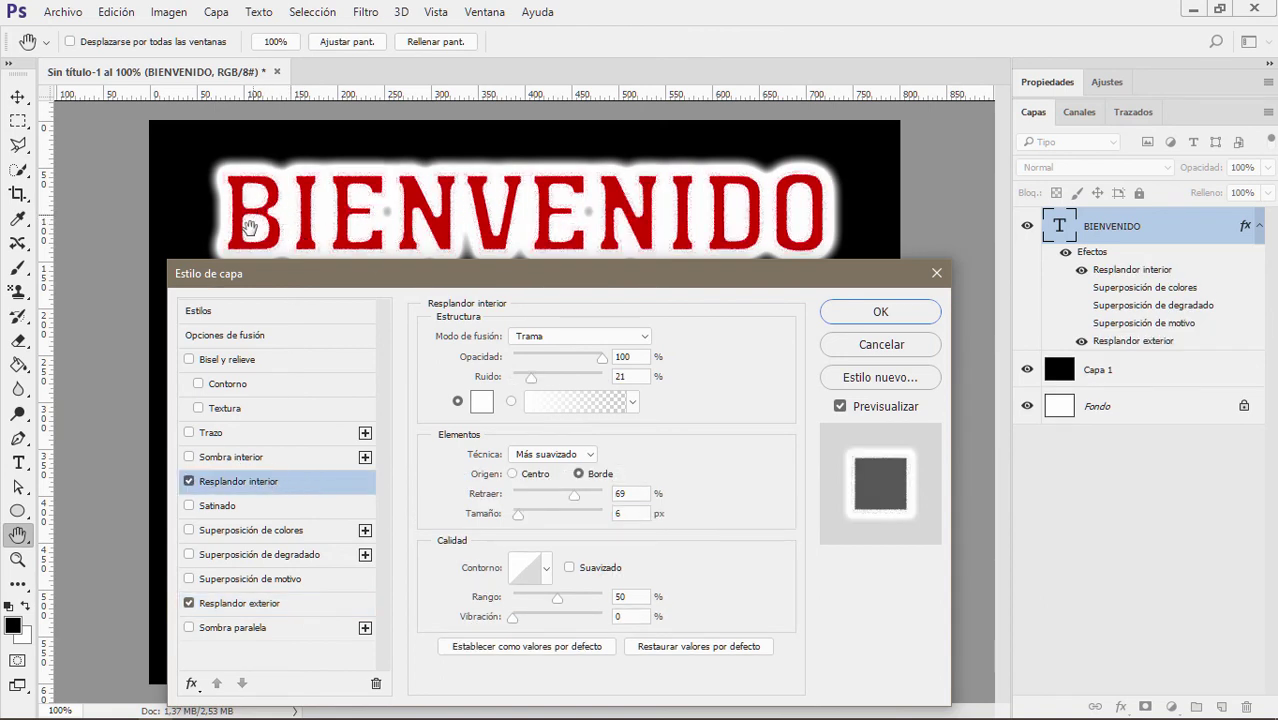
# Turn off Resplandor interior and set Resplandor exterior to 83% opacity and 0% spread with a smaller size
pyautogui.click(188, 482)
pyautogui.click(257, 603)
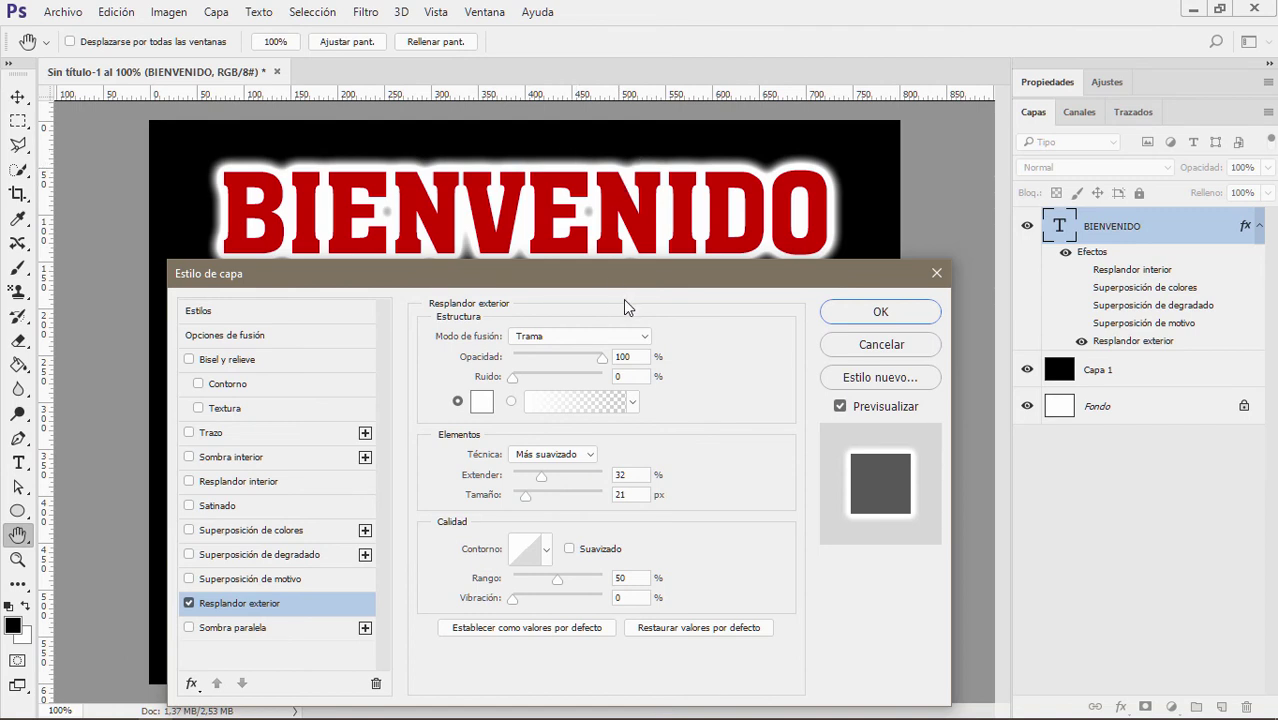
pyautogui.moveTo(603, 364)
pyautogui.mouseDown()
pyautogui.moveTo(530, 358)
pyautogui.moveTo(588, 360)
pyautogui.mouseUp()
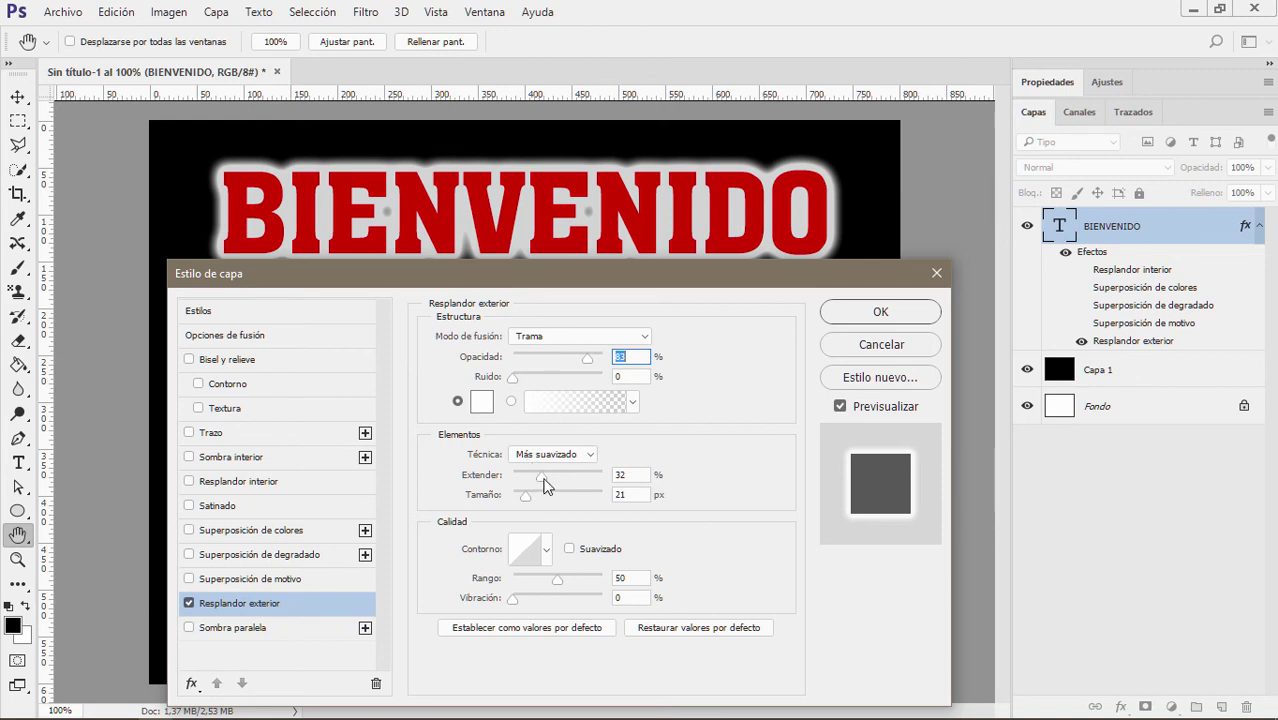
pyautogui.moveTo(543, 479); pyautogui.dragTo(520, 505)
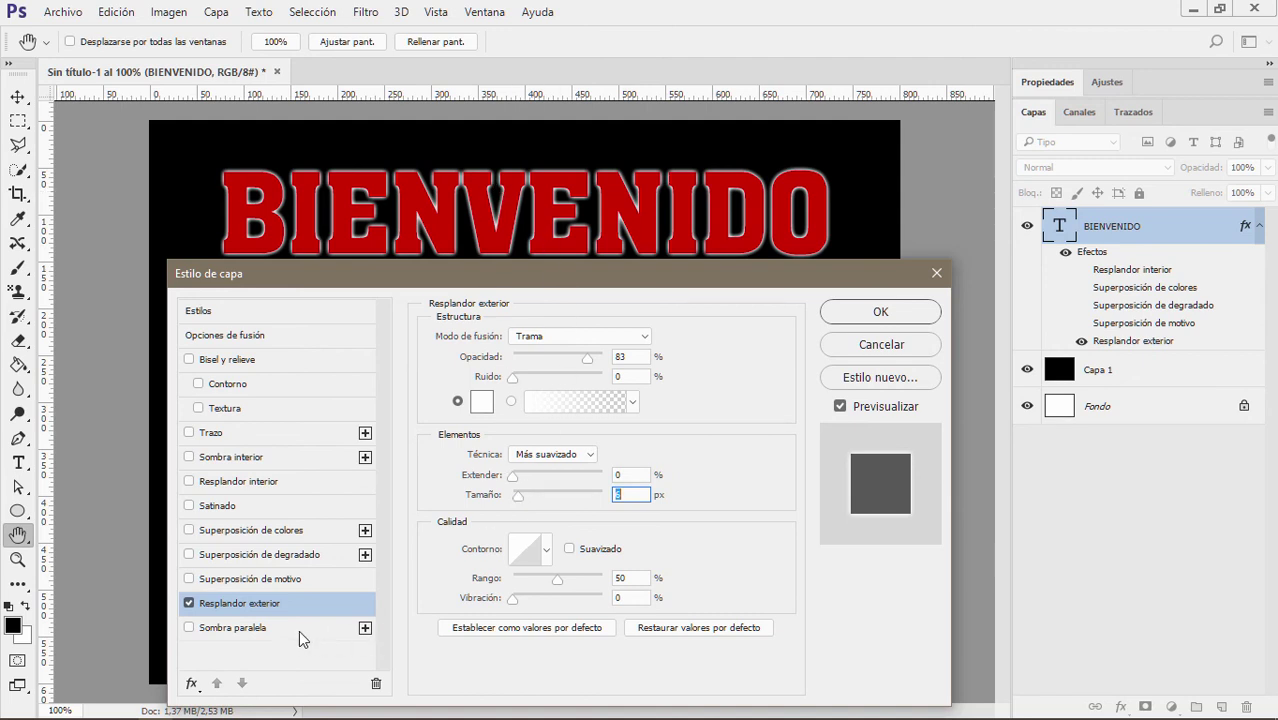
# Replace Resplandor exterior with Sombra paralela and discard all pending layer style changes
pyautogui.click(190, 604)
pyautogui.click(258, 630)
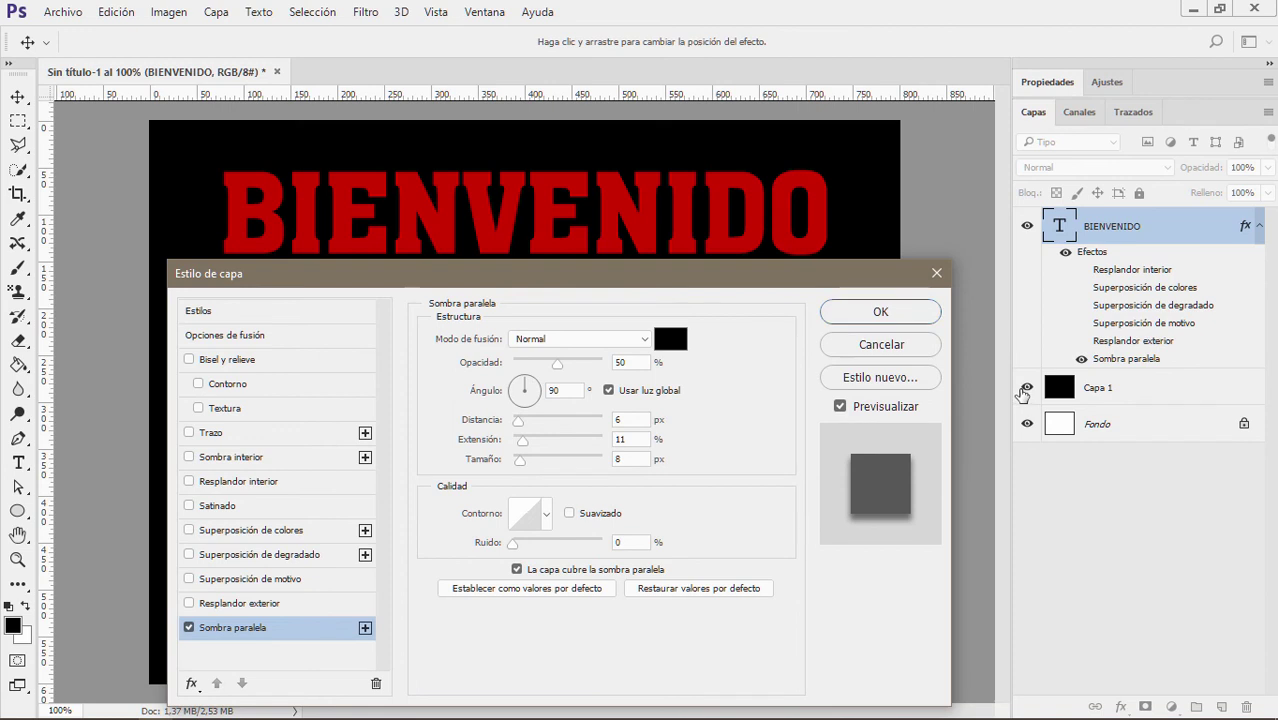
pyautogui.click(881, 344)
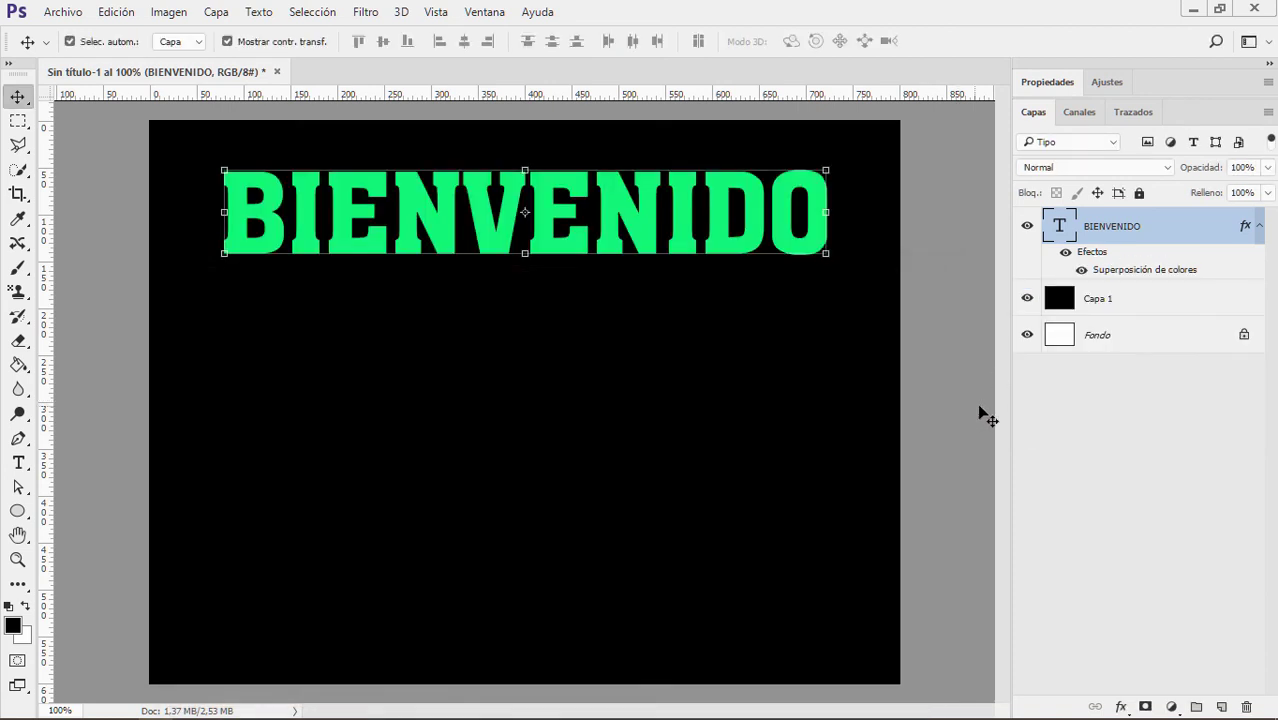
# Hide black layer Capa 1 and replace the text's Superposición de colores with Sombra paralela, comparing the text with and without the shadow
pyautogui.click(1027, 298)
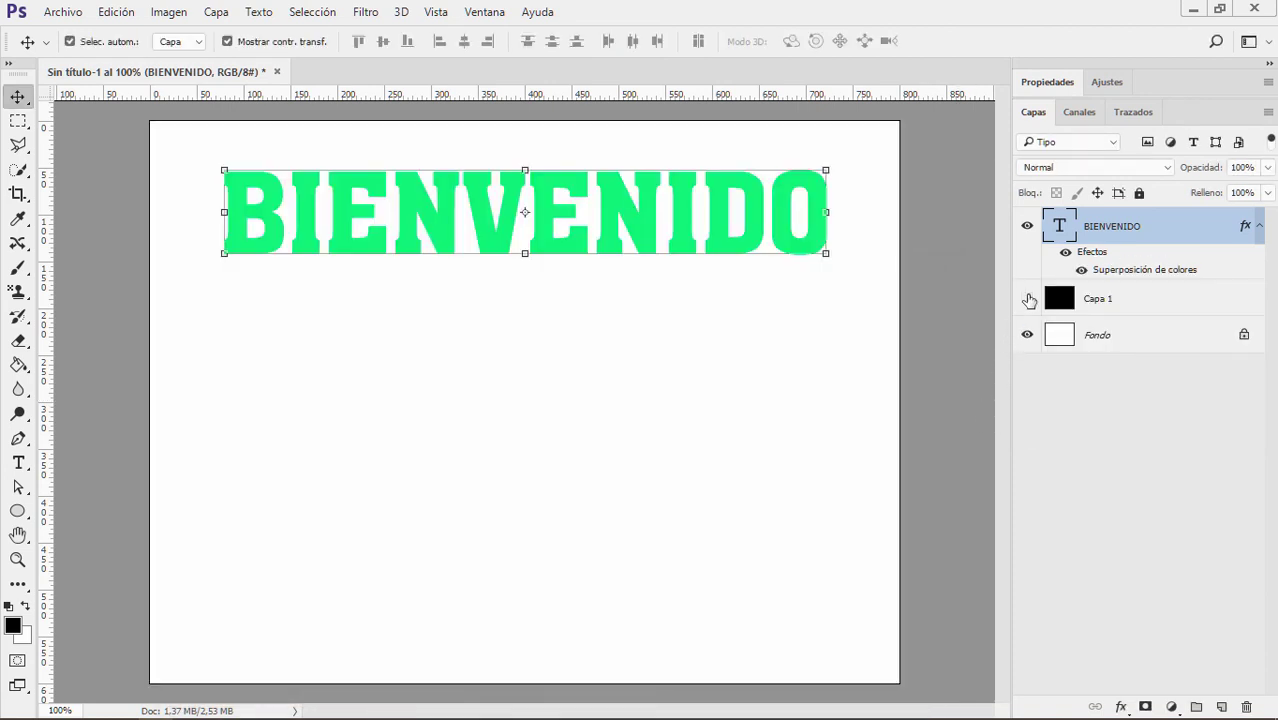
pyautogui.doubleClick(1115, 276)
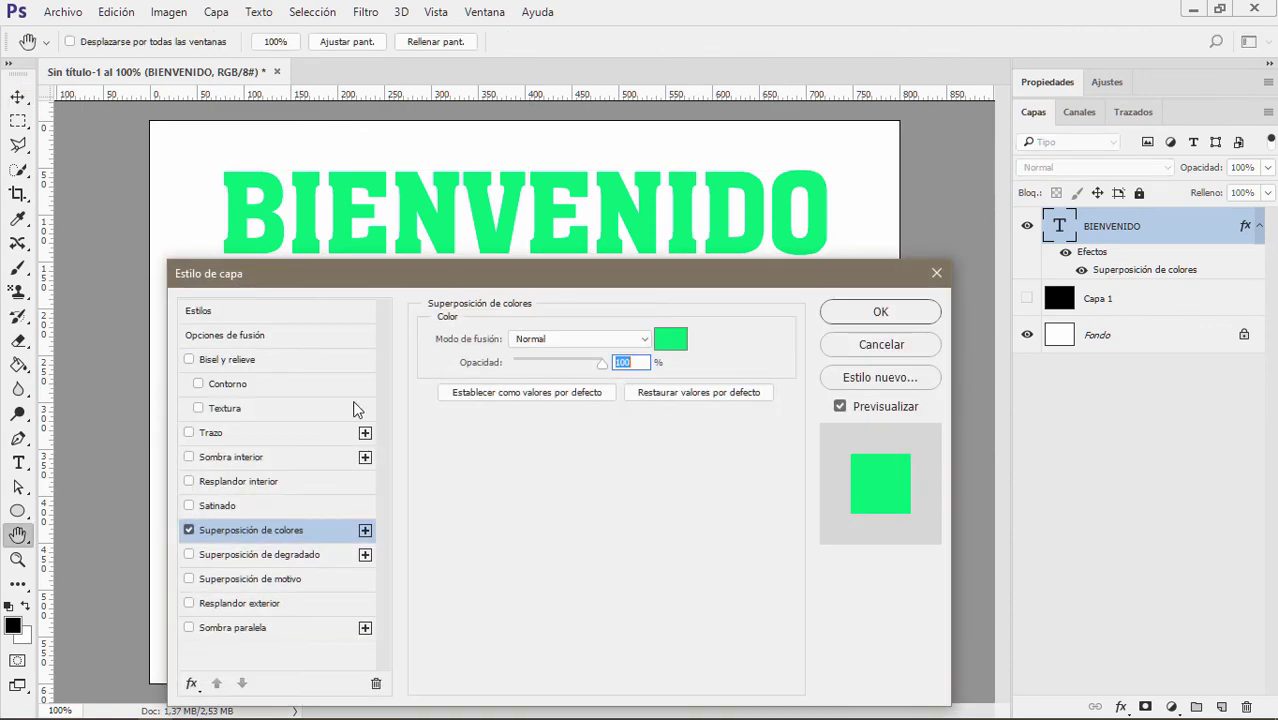
pyautogui.click(225, 628)
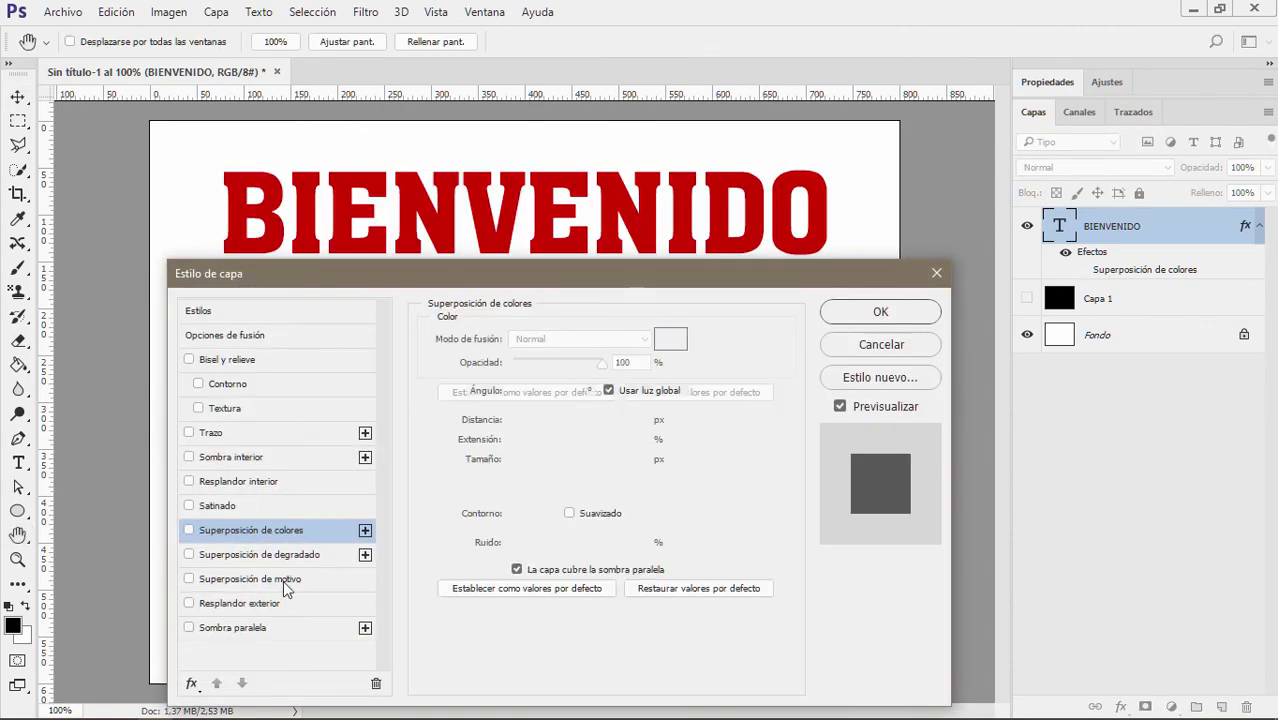
pyautogui.moveTo(519, 277); pyautogui.dragTo(511, 319)
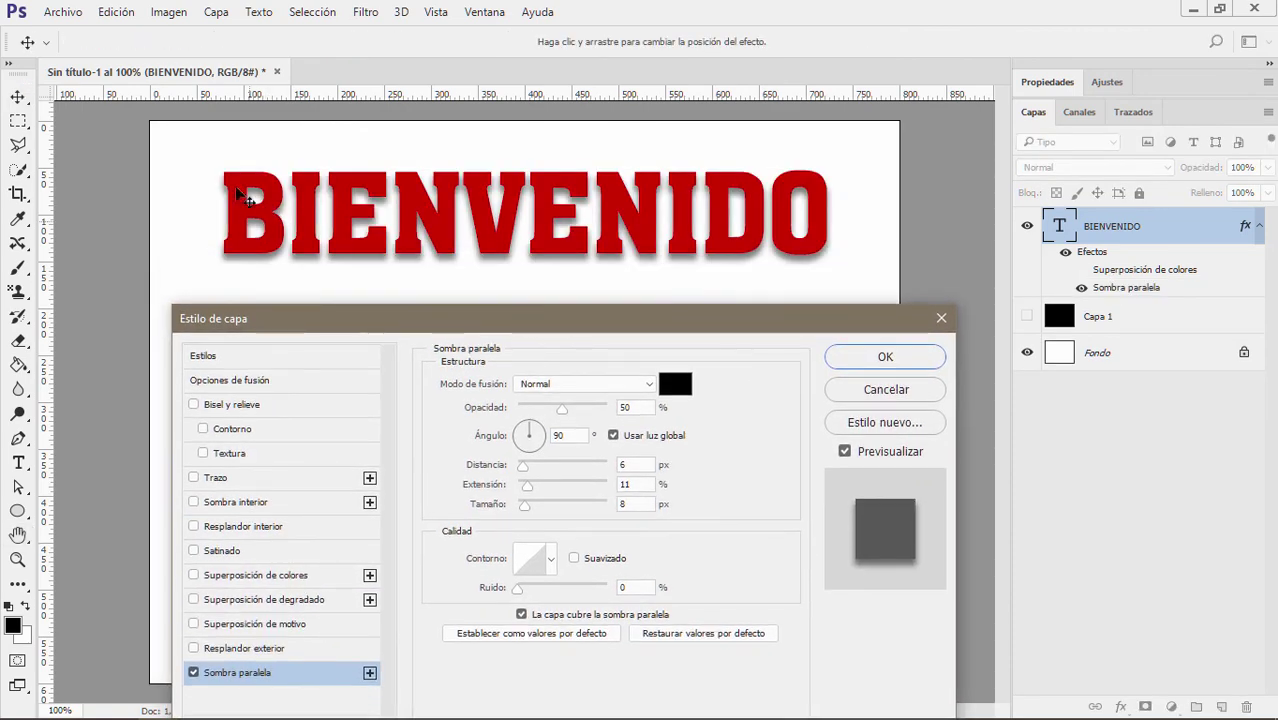
pyautogui.click(194, 673)
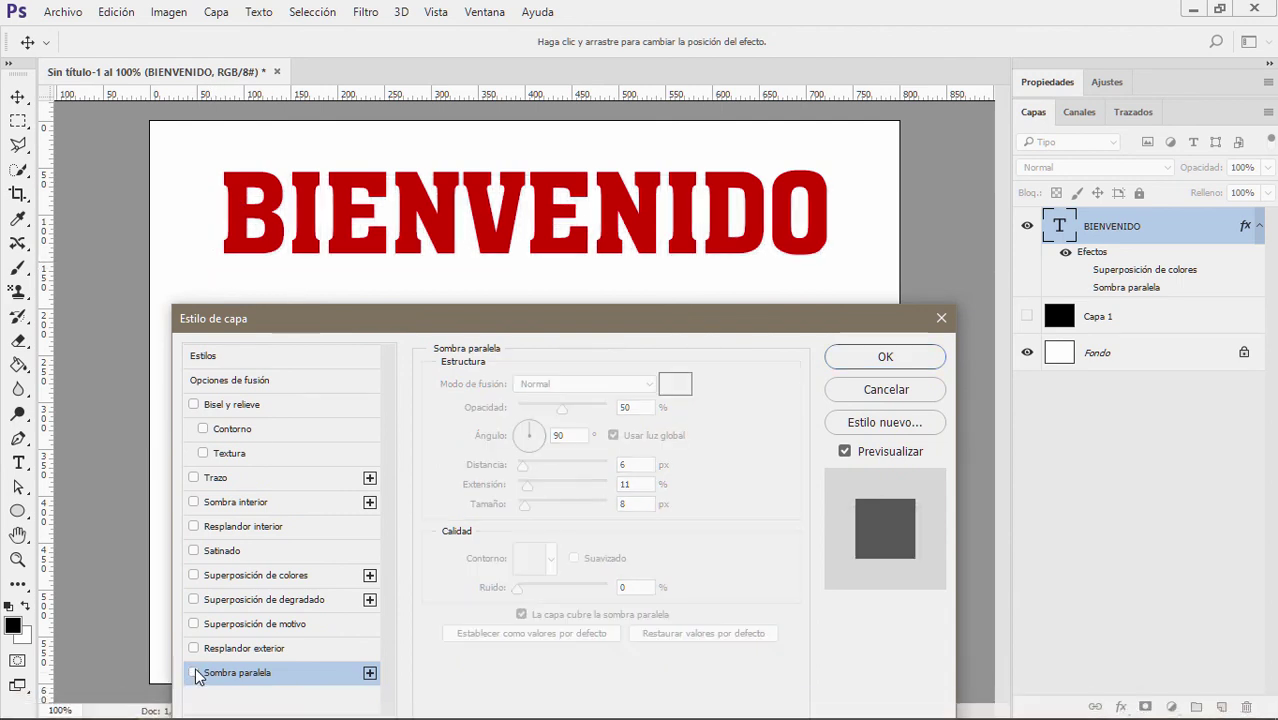
pyautogui.click(194, 673)
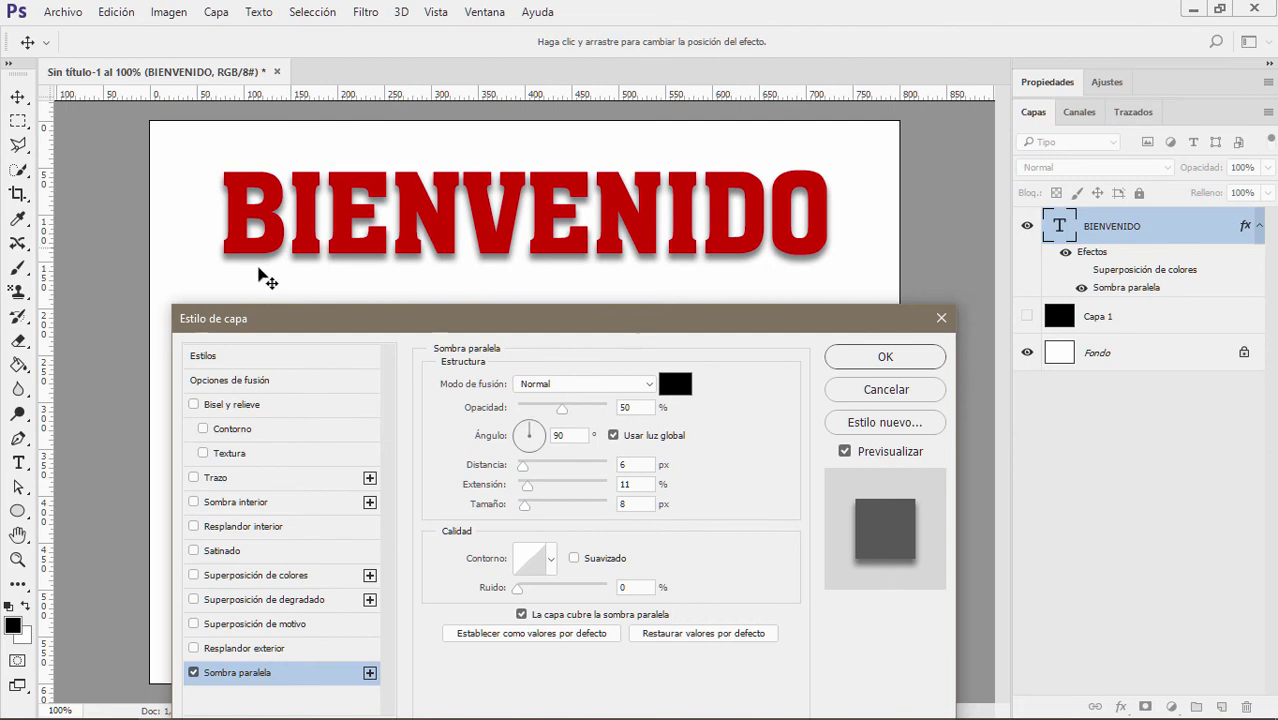
# Set the drop shadow to 74% opacity, 19 px distance, 39% spread and 9 px size, with an angle of -93°
pyautogui.moveTo(562, 410); pyautogui.dragTo(587, 415)
pyautogui.moveTo(525, 466); pyautogui.dragTo(553, 488)
pyautogui.click(529, 486)
pyautogui.click(531, 512)
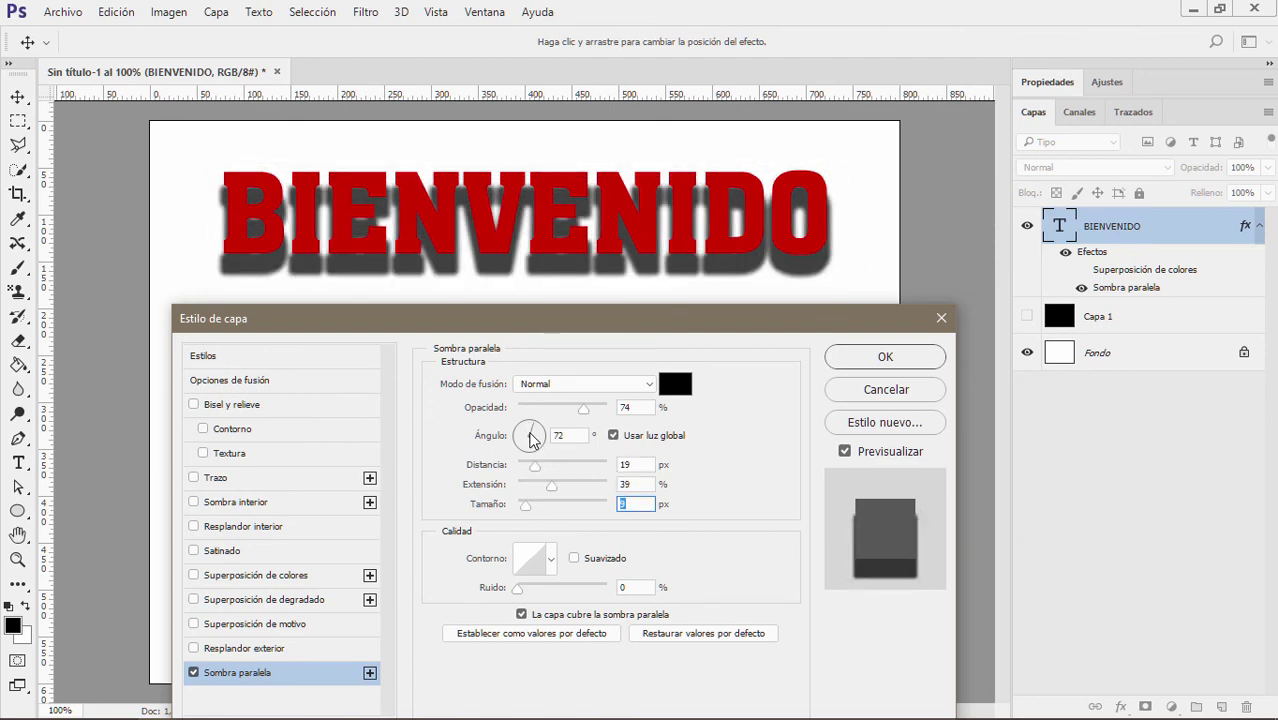
pyautogui.moveTo(531, 441)
pyautogui.mouseDown()
pyautogui.moveTo(519, 424)
pyautogui.moveTo(532, 466)
pyautogui.mouseUp()
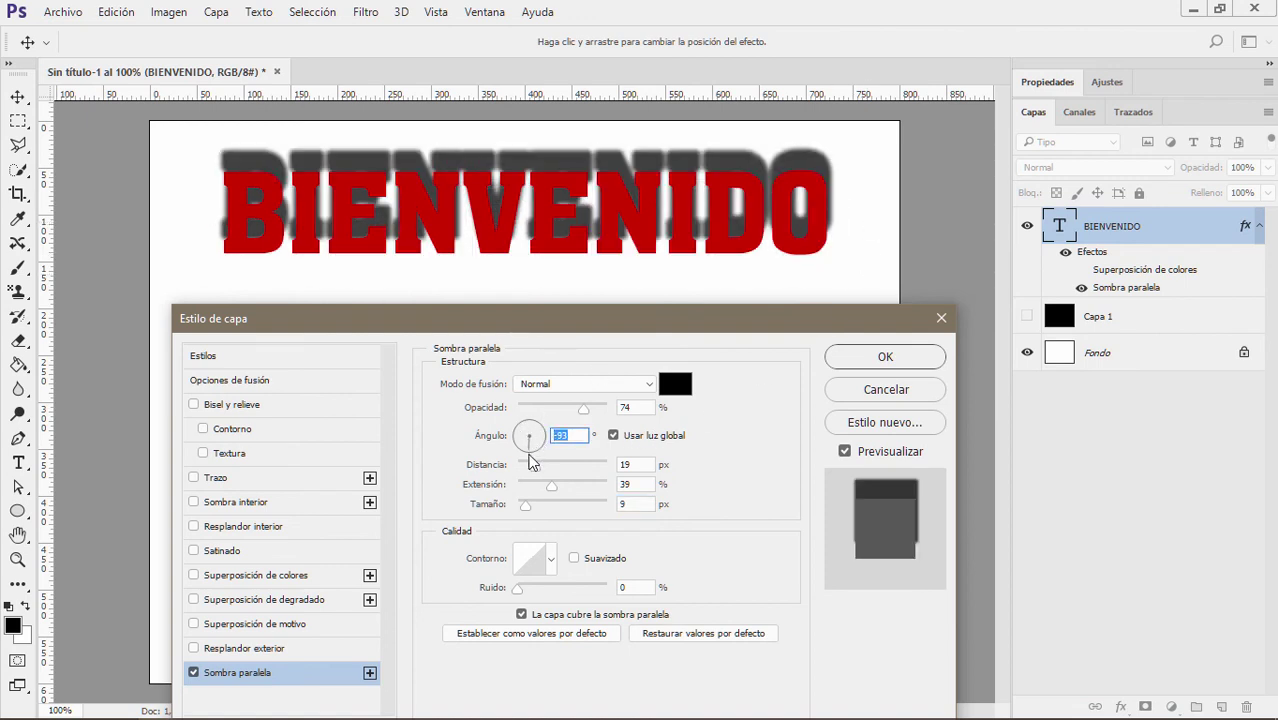
# Set the drop shadow's angle to 56° so it falls below and to the left of the letters
pyautogui.moveTo(540, 418); pyautogui.dragTo(545, 420)
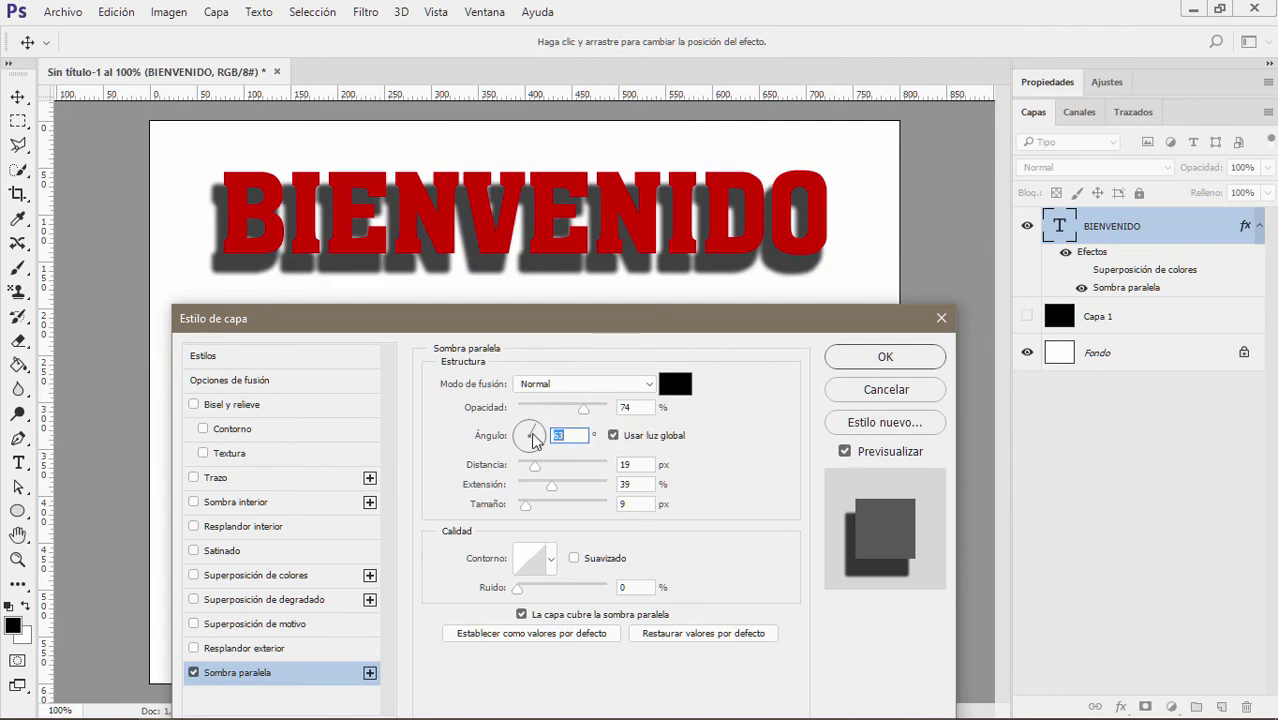
pyautogui.click(535, 440)
pyautogui.click(536, 433)
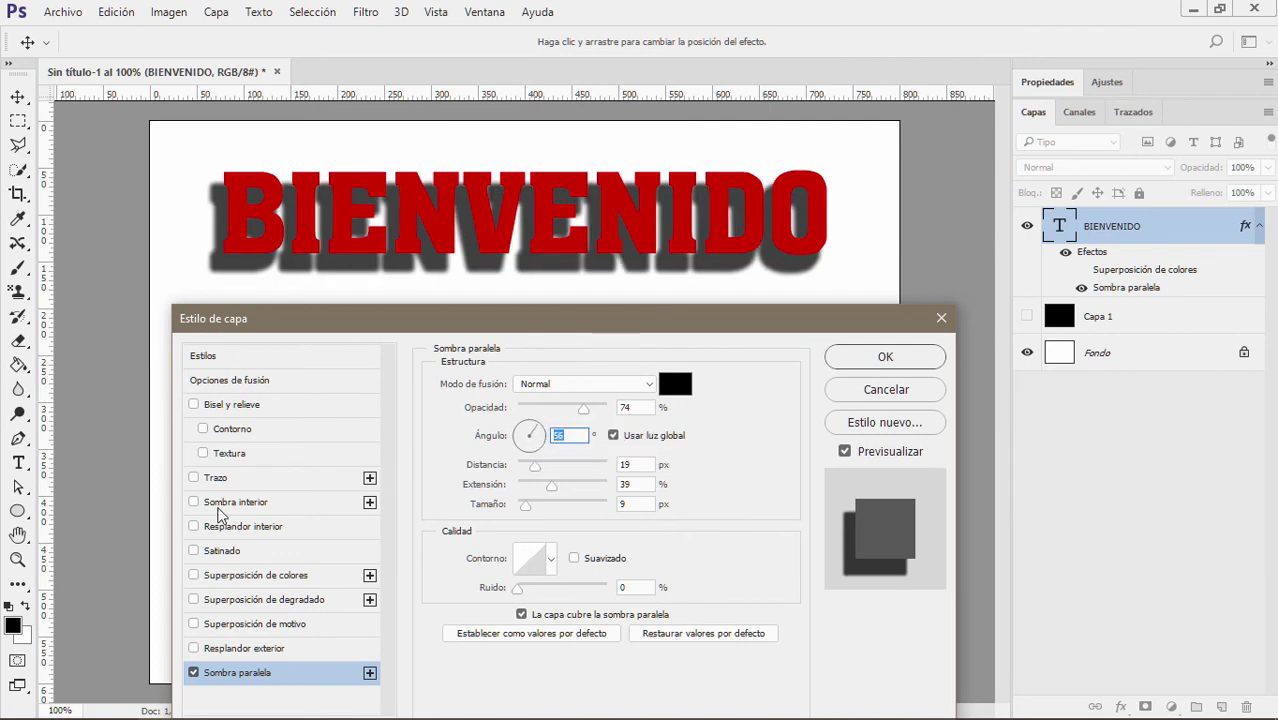
# Enable Bisel y relieve and Resplandor exterior, setting the bevel to 115% depth, 16 px size and 1 px softening
pyautogui.click(232, 408)
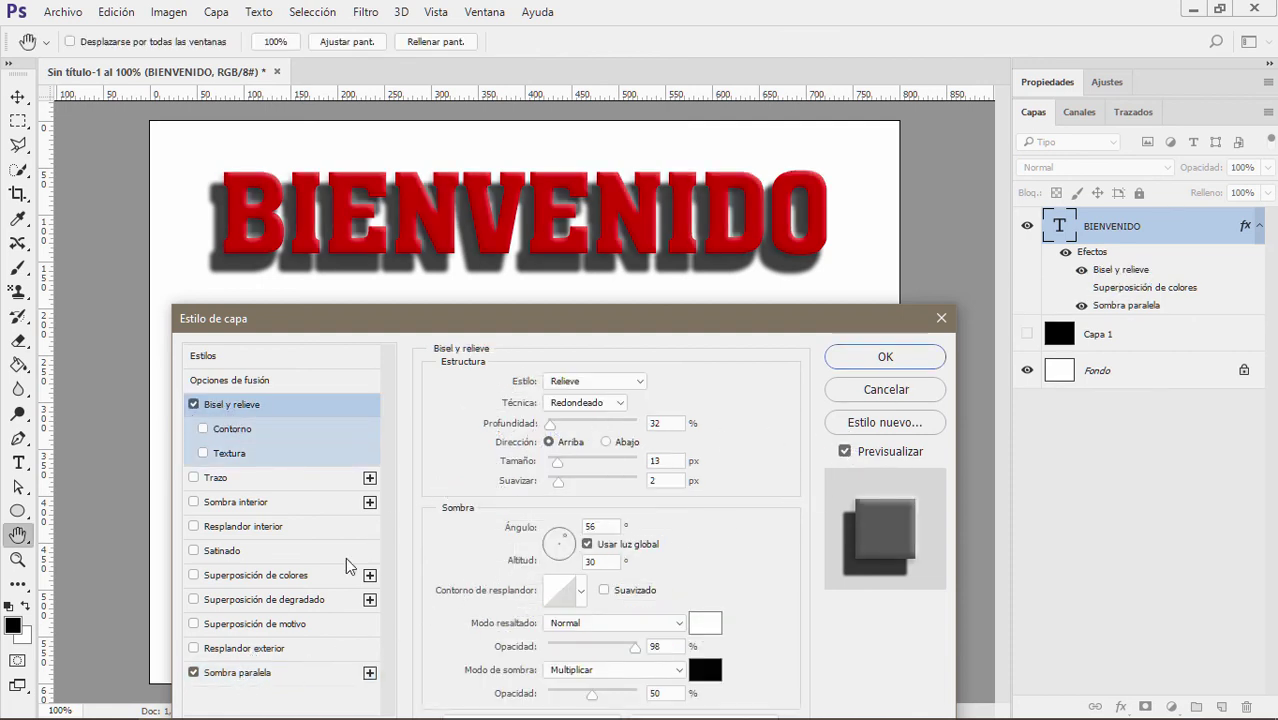
pyautogui.click(194, 648)
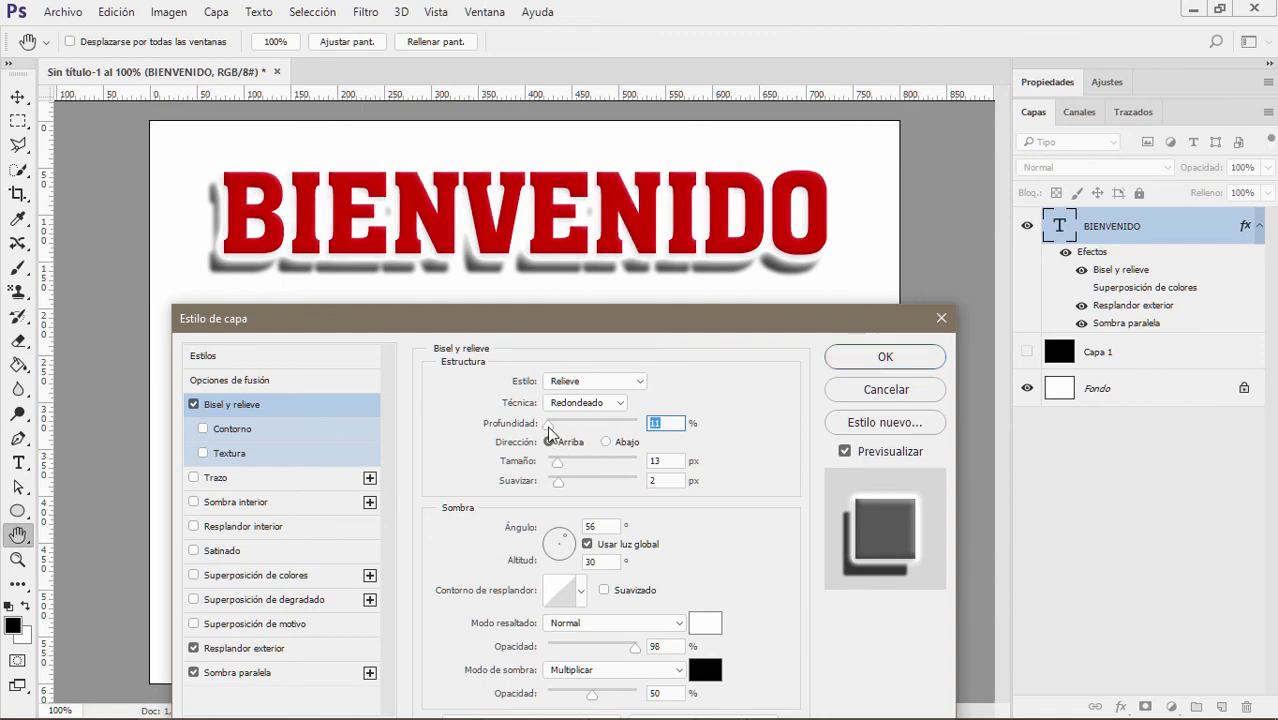
pyautogui.moveTo(550, 428); pyautogui.dragTo(549, 465)
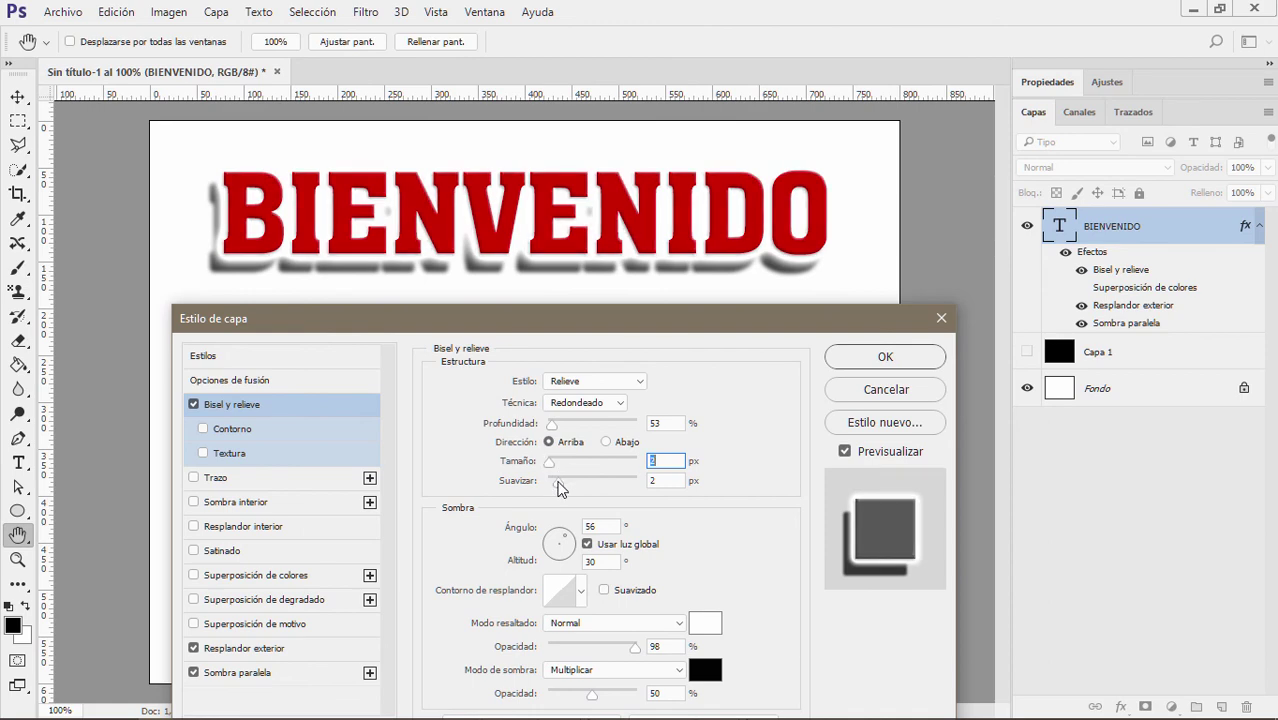
pyautogui.click(558, 483)
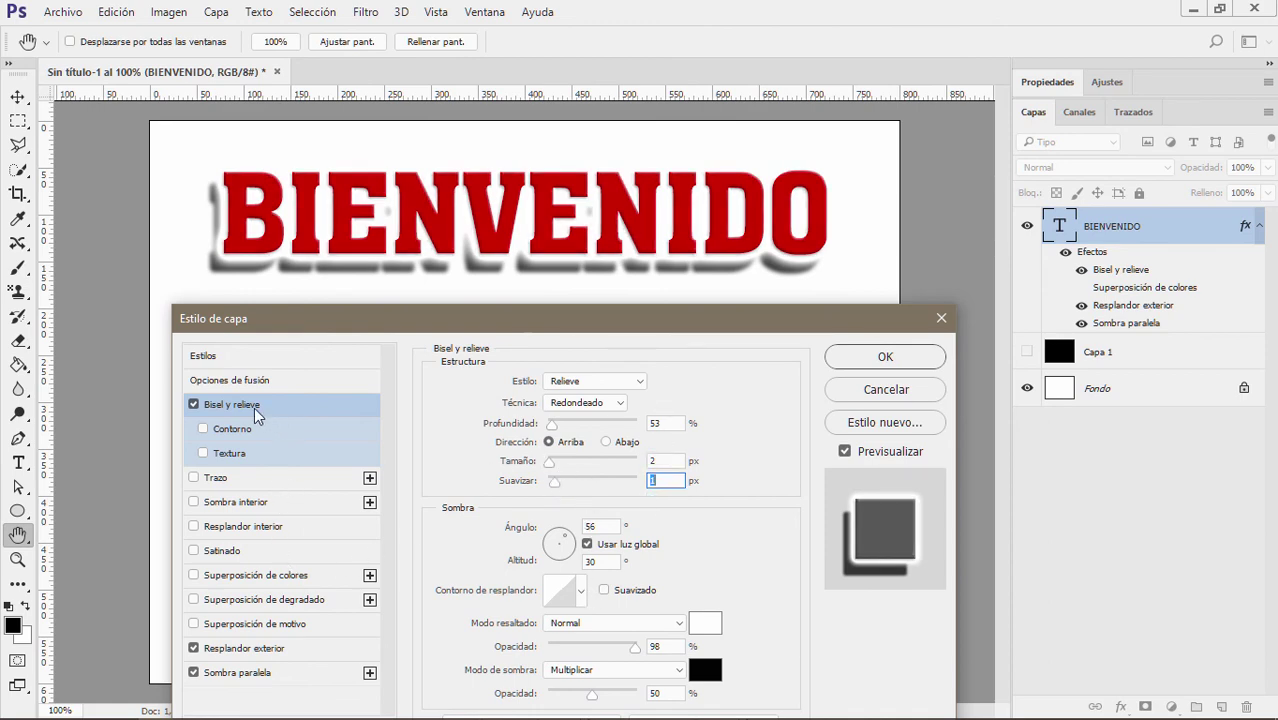
pyautogui.moveTo(551, 424); pyautogui.dragTo(558, 463)
pyautogui.click(554, 483)
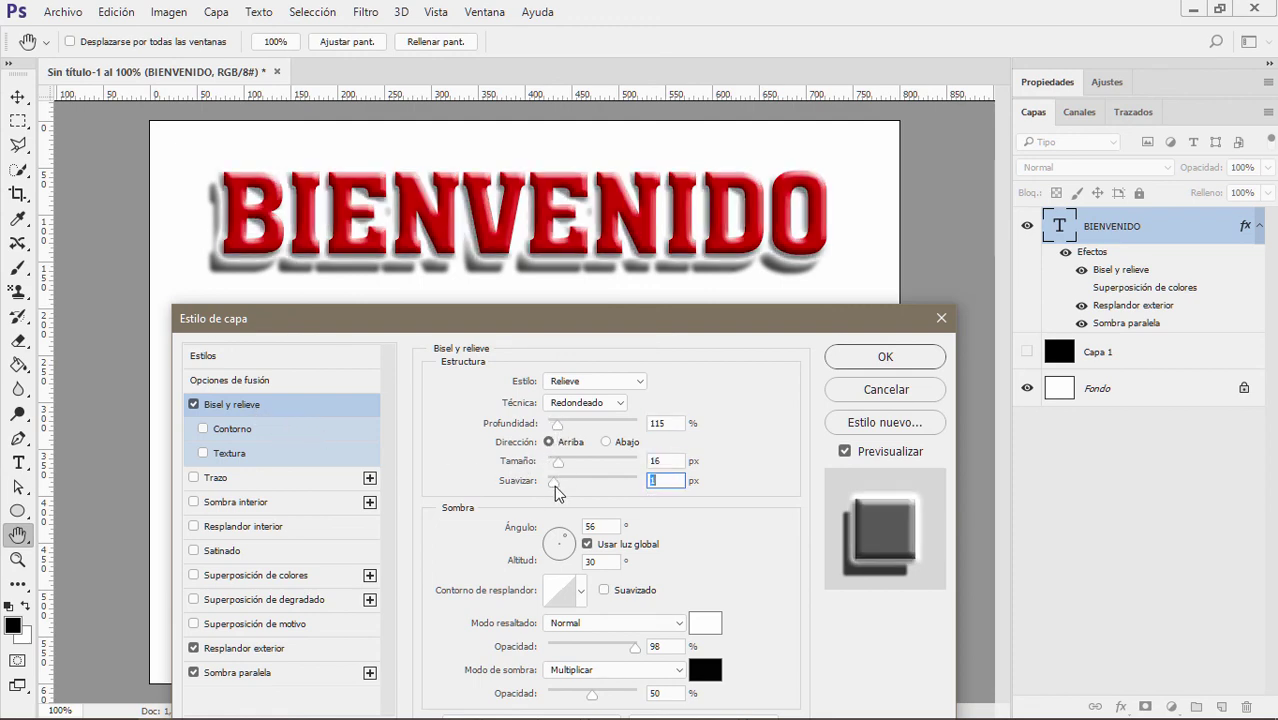
# Set Resplandor exterior to 60% opacity with a smaller spread and apply the layer style to the text
pyautogui.click(243, 648)
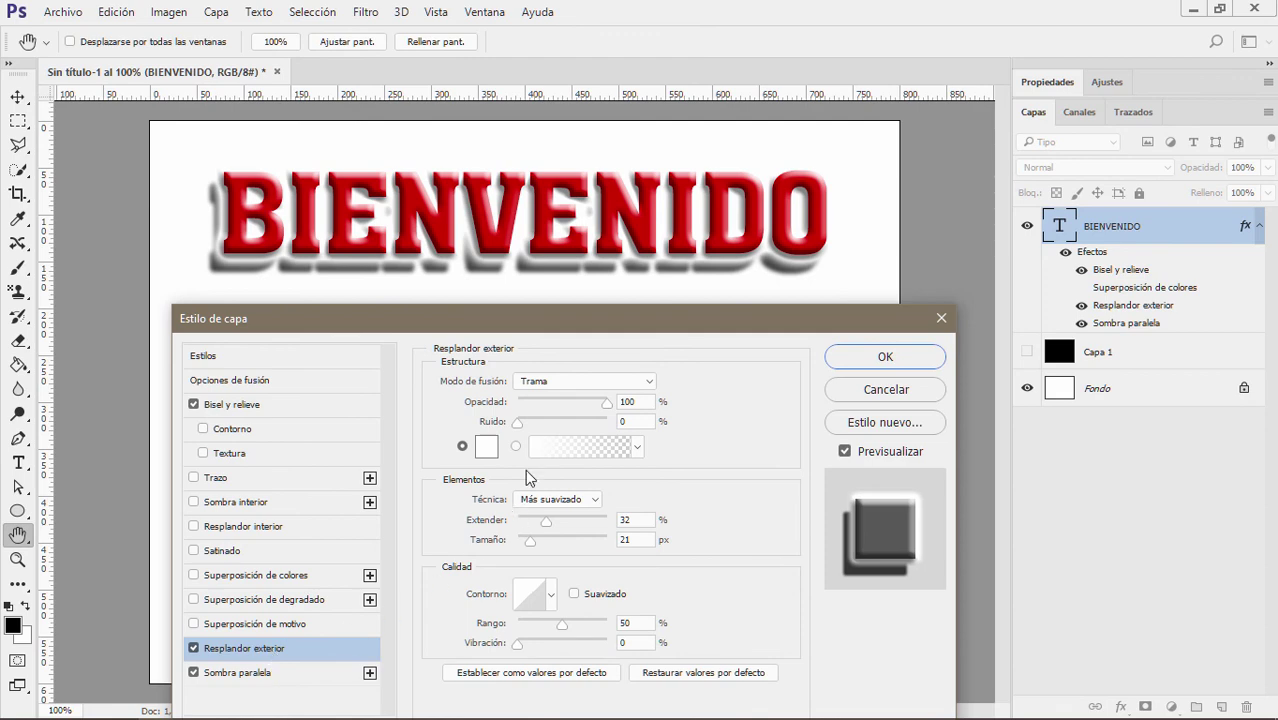
pyautogui.moveTo(606, 402); pyautogui.dragTo(578, 403)
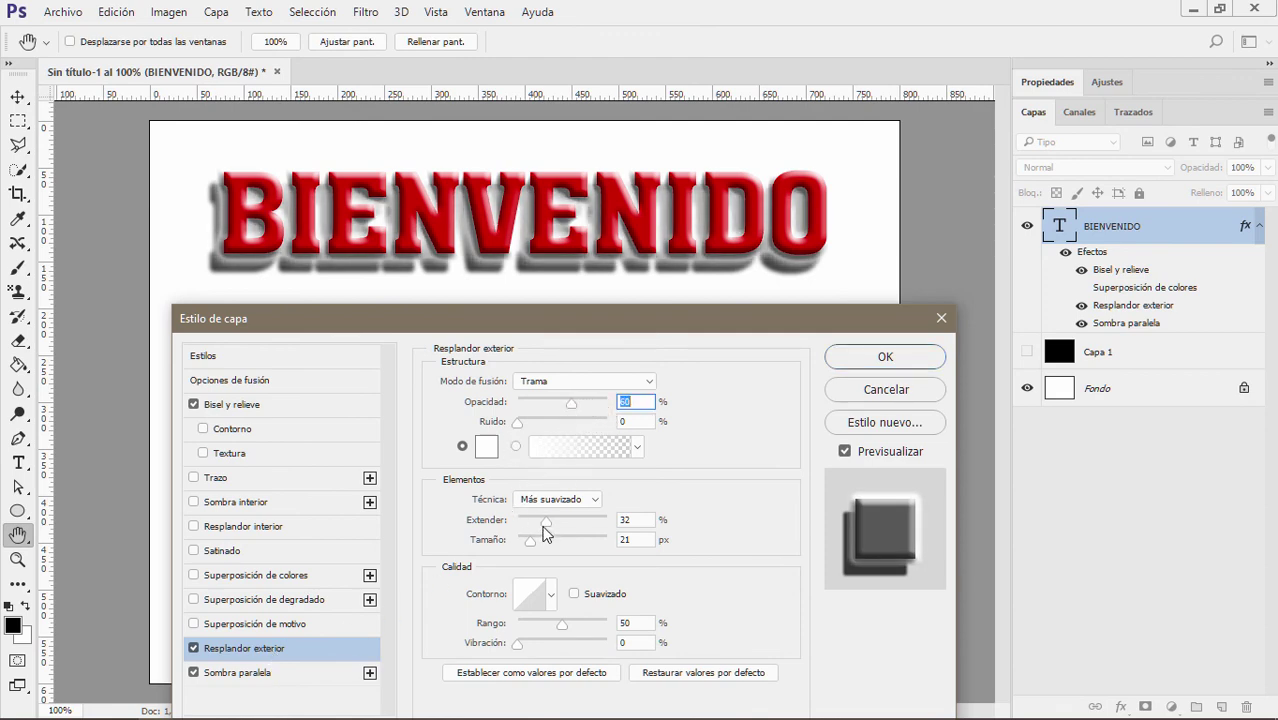
pyautogui.moveTo(544, 522); pyautogui.dragTo(531, 549)
pyautogui.click(882, 357)
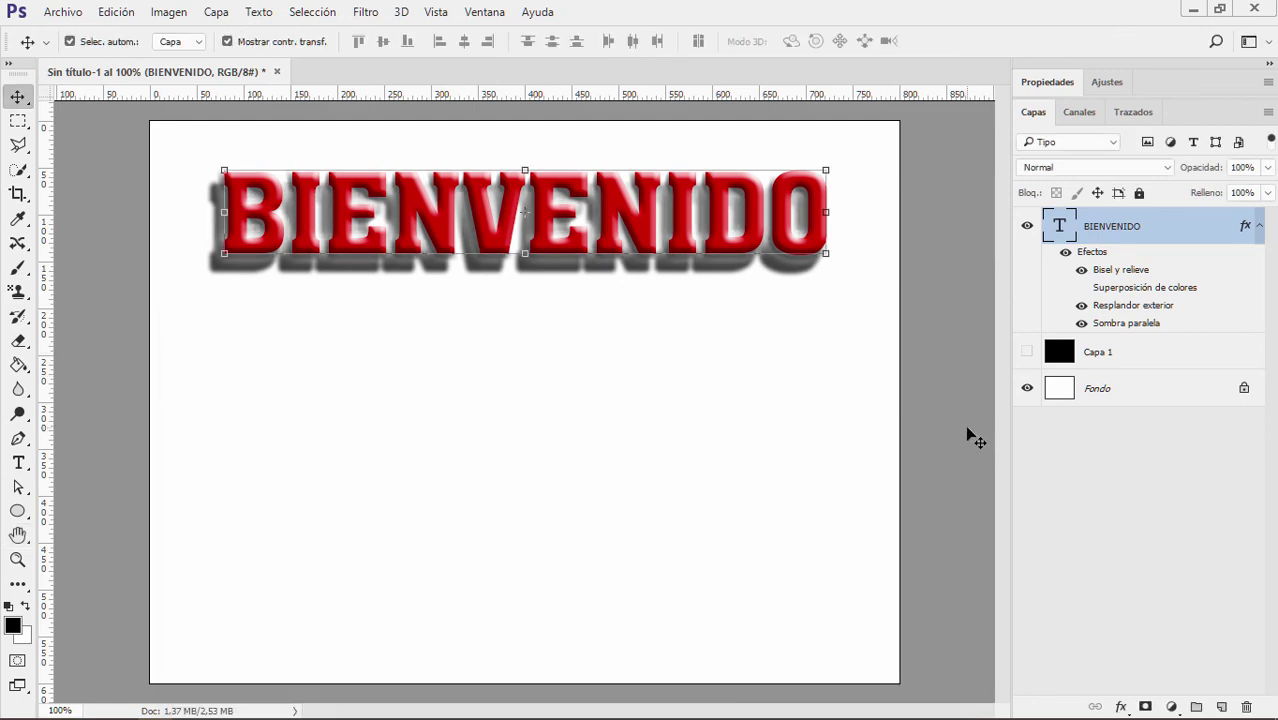
# Show Superposición de colores, compare the text with and without effects, and hide its four effects individually
pyautogui.click(1081, 287)
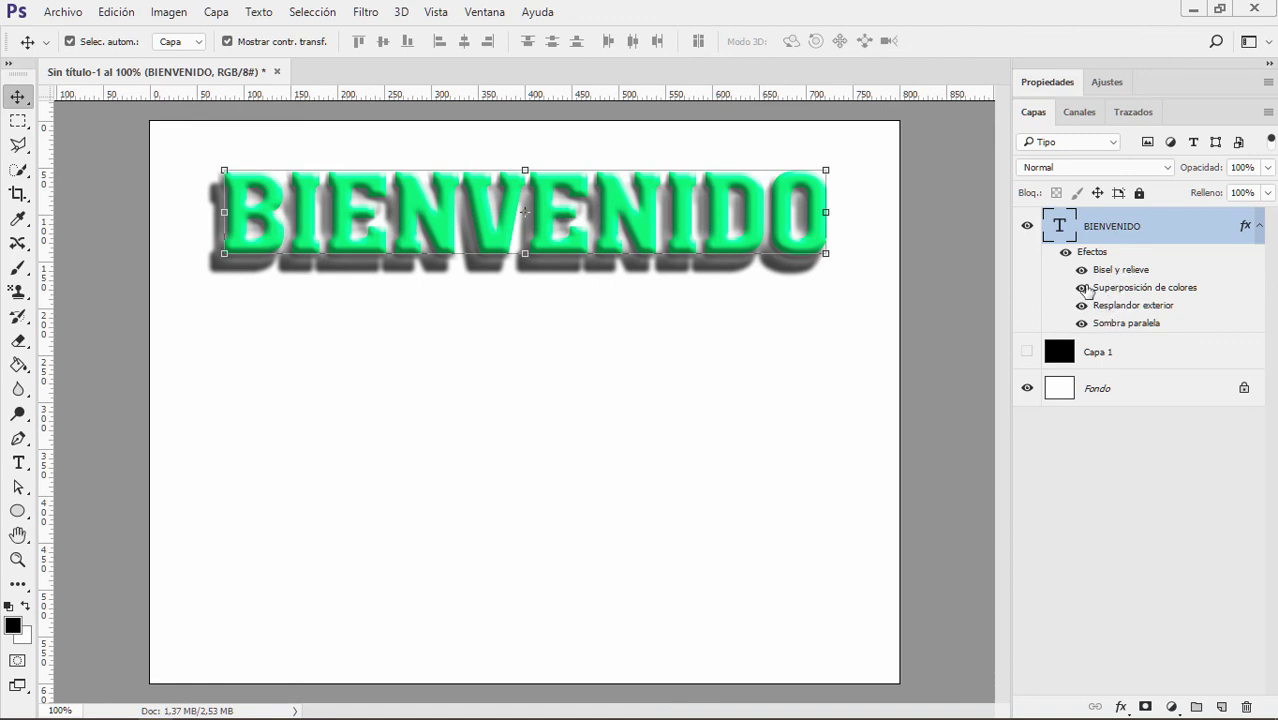
pyautogui.click(1066, 253)
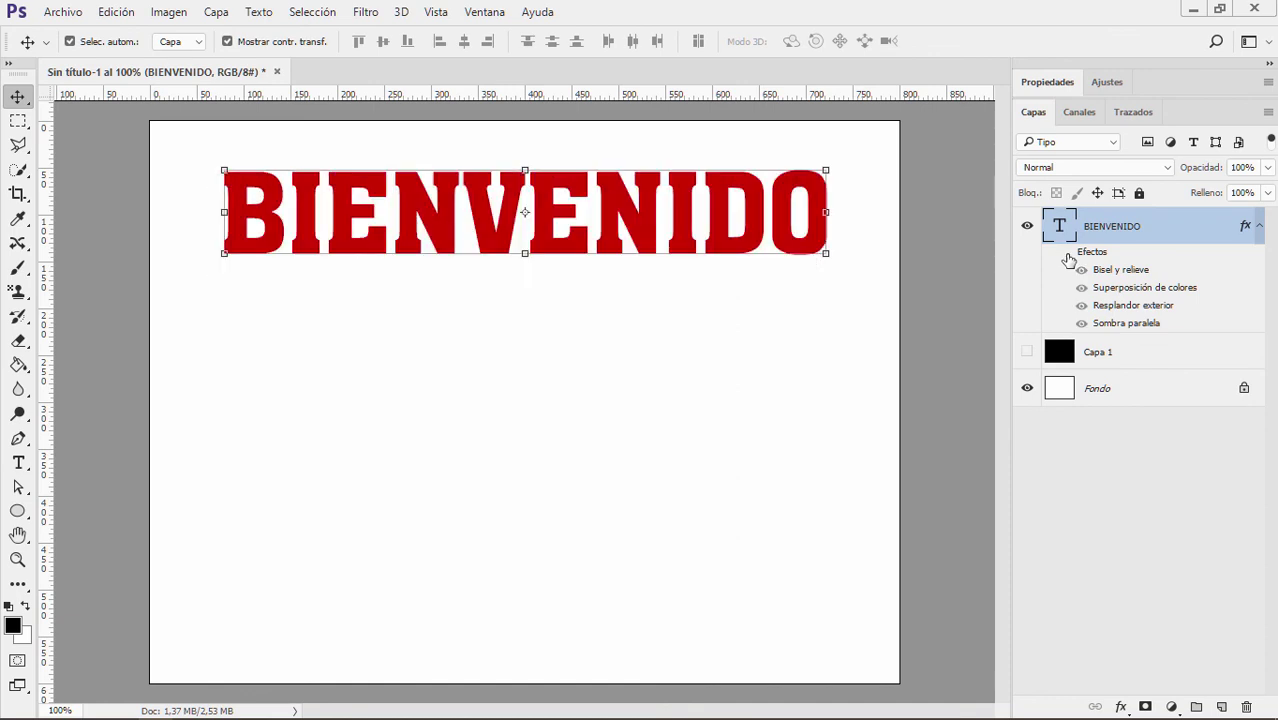
pyautogui.click(1066, 253)
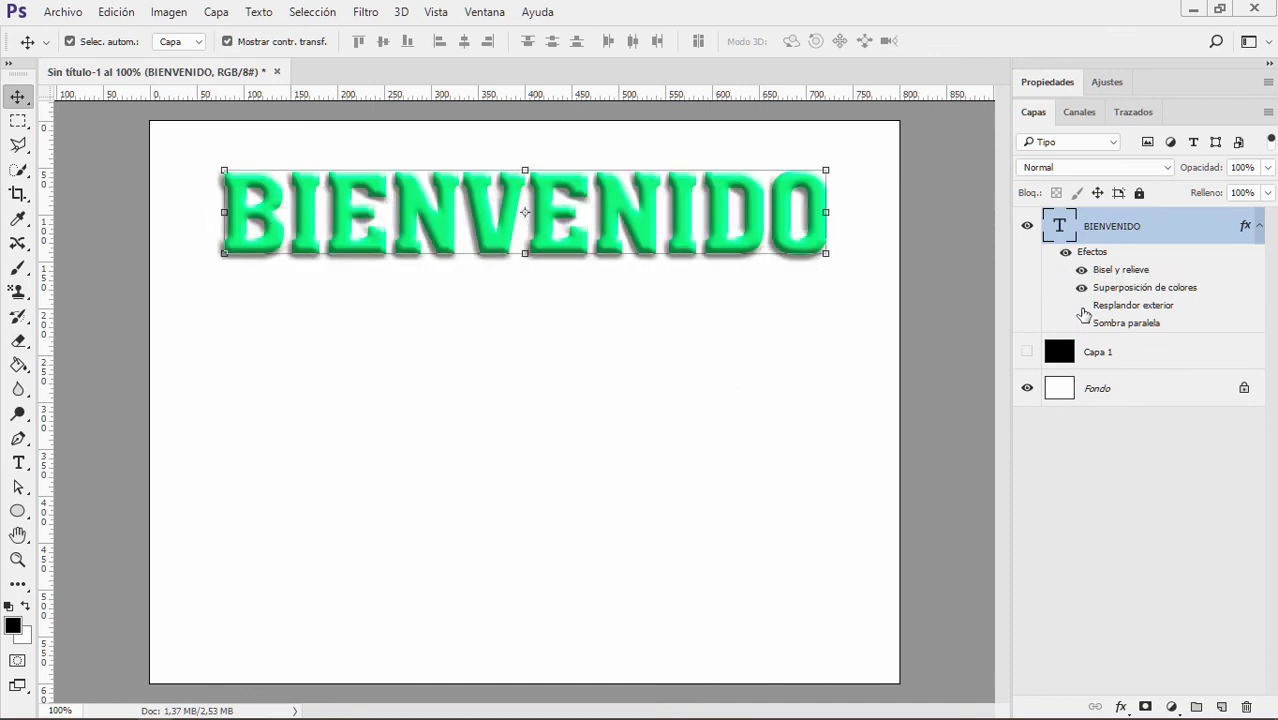
pyautogui.click(1081, 288)
pyautogui.click(1081, 271)
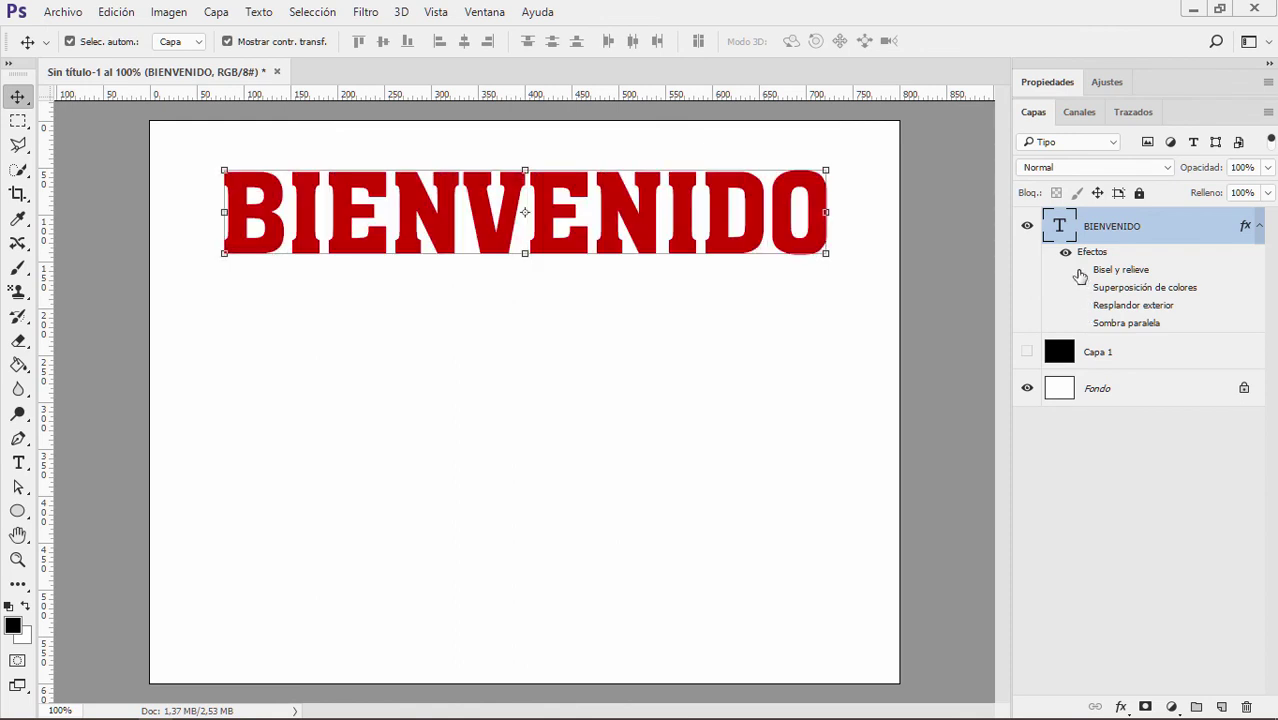
# Toggle the text's effects one at a time to compare them, ending with all four effects shown
pyautogui.click(1081, 271)
pyautogui.click(1081, 270)
pyautogui.click(1081, 288)
pyautogui.click(1081, 305)
pyautogui.click(1081, 288)
pyautogui.click(1081, 323)
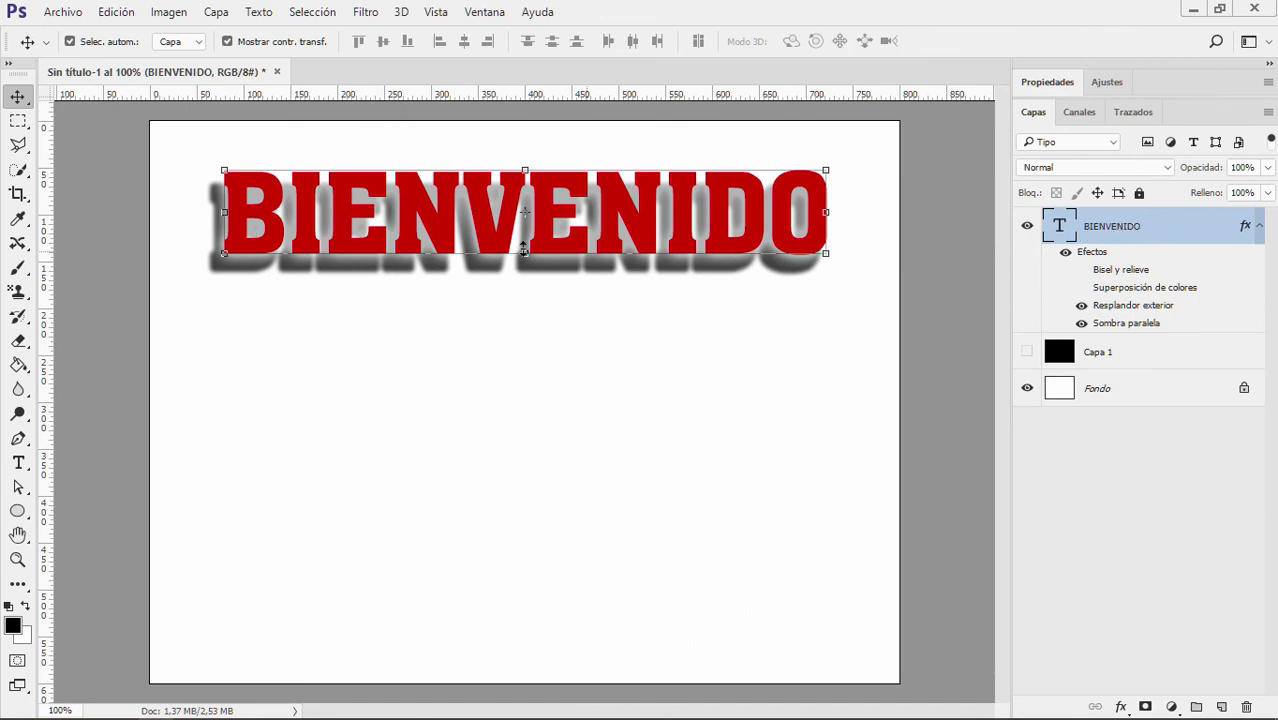
pyautogui.moveTo(1080, 270); pyautogui.dragTo(1078, 285)
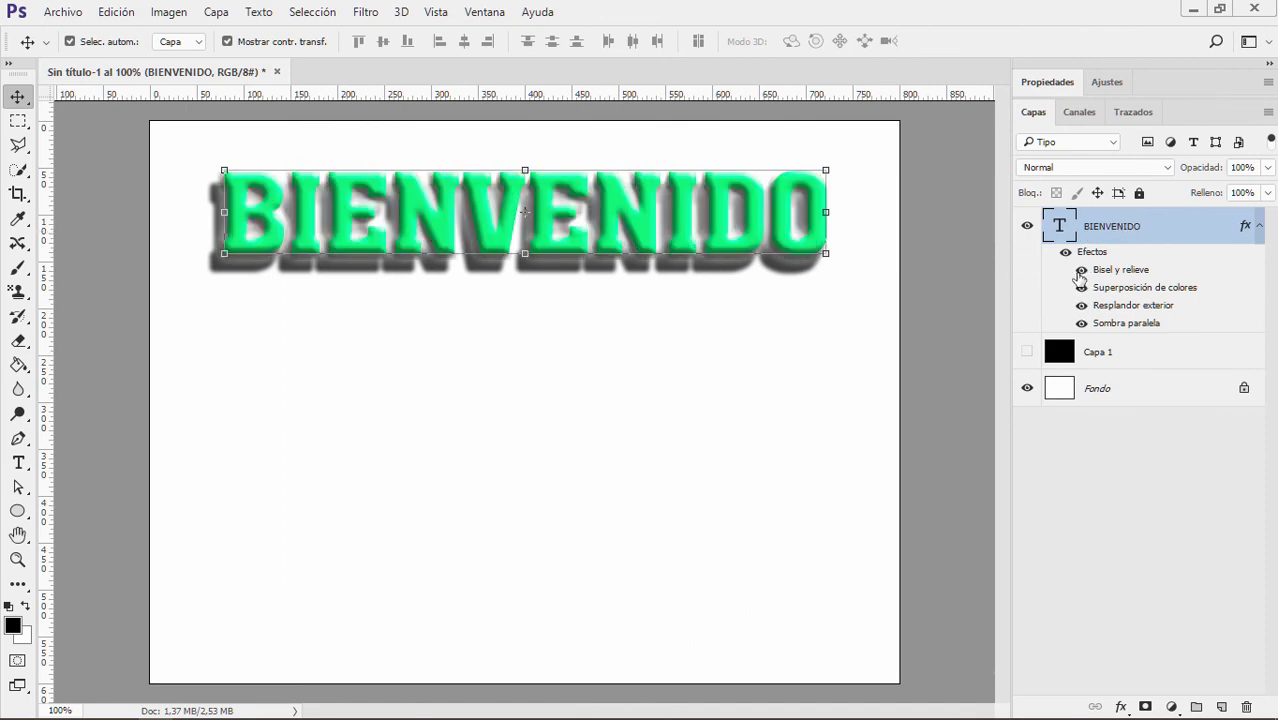
# Hide Superposición de colores while keeping Bisel y relieve enabled, and turn off the display of all the text's effects
pyautogui.click(1080, 270)
pyautogui.click(1081, 287)
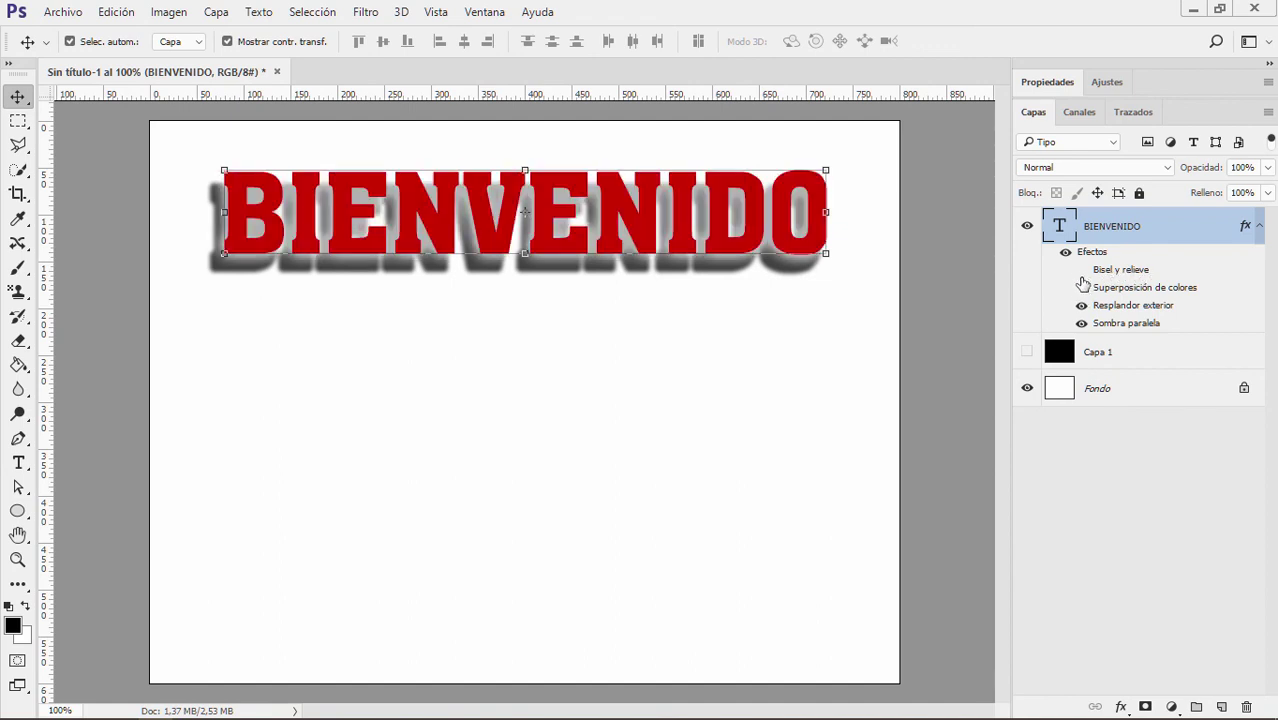
pyautogui.click(1080, 276)
pyautogui.click(1081, 288)
pyautogui.click(1081, 288)
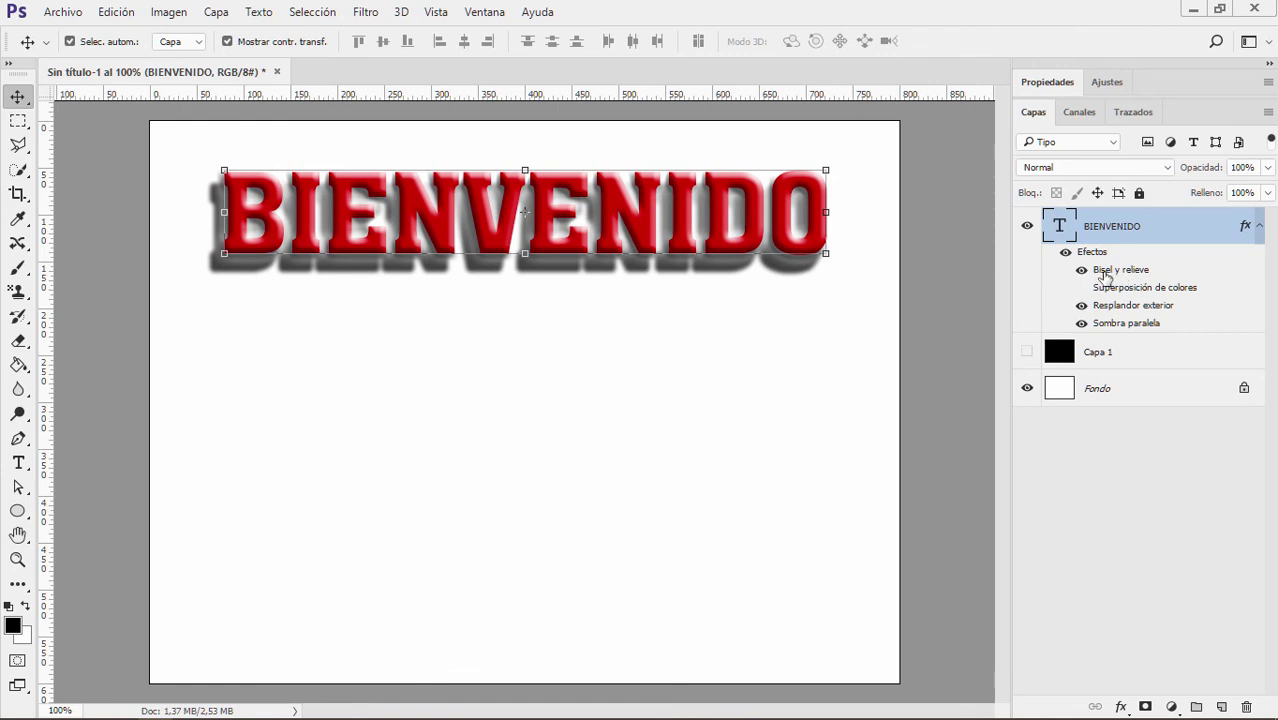
pyautogui.click(1066, 252)
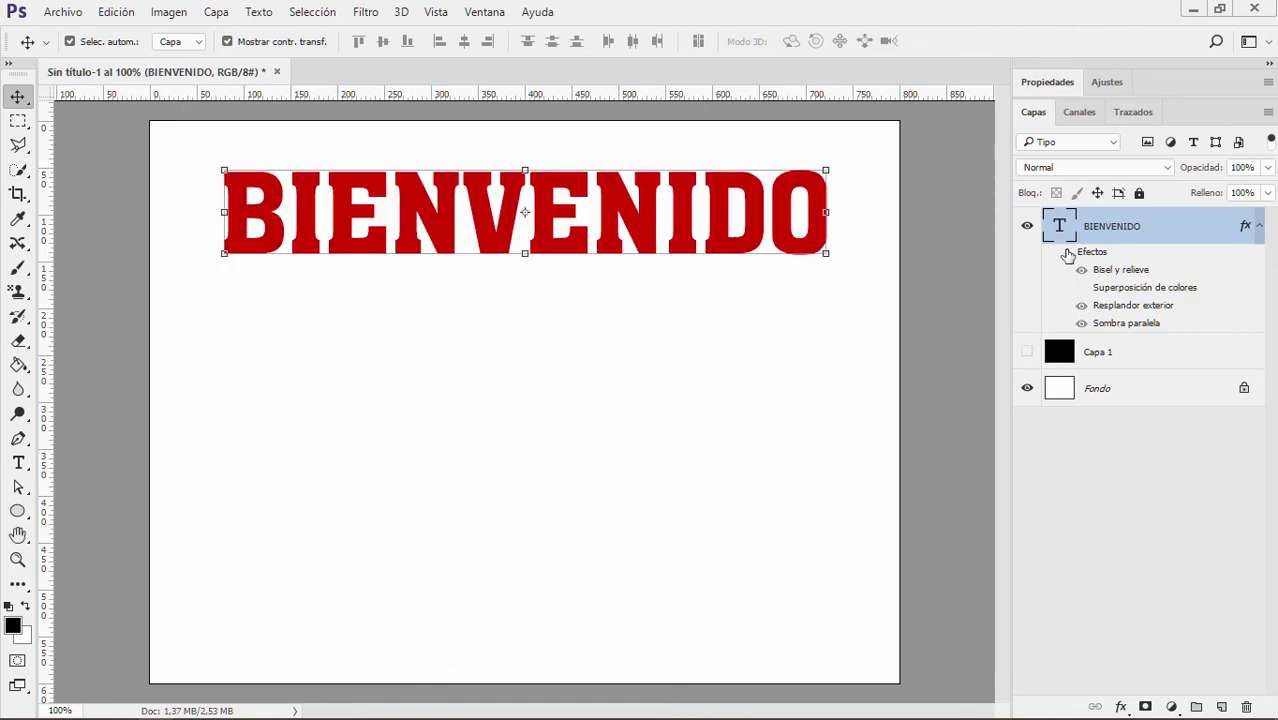